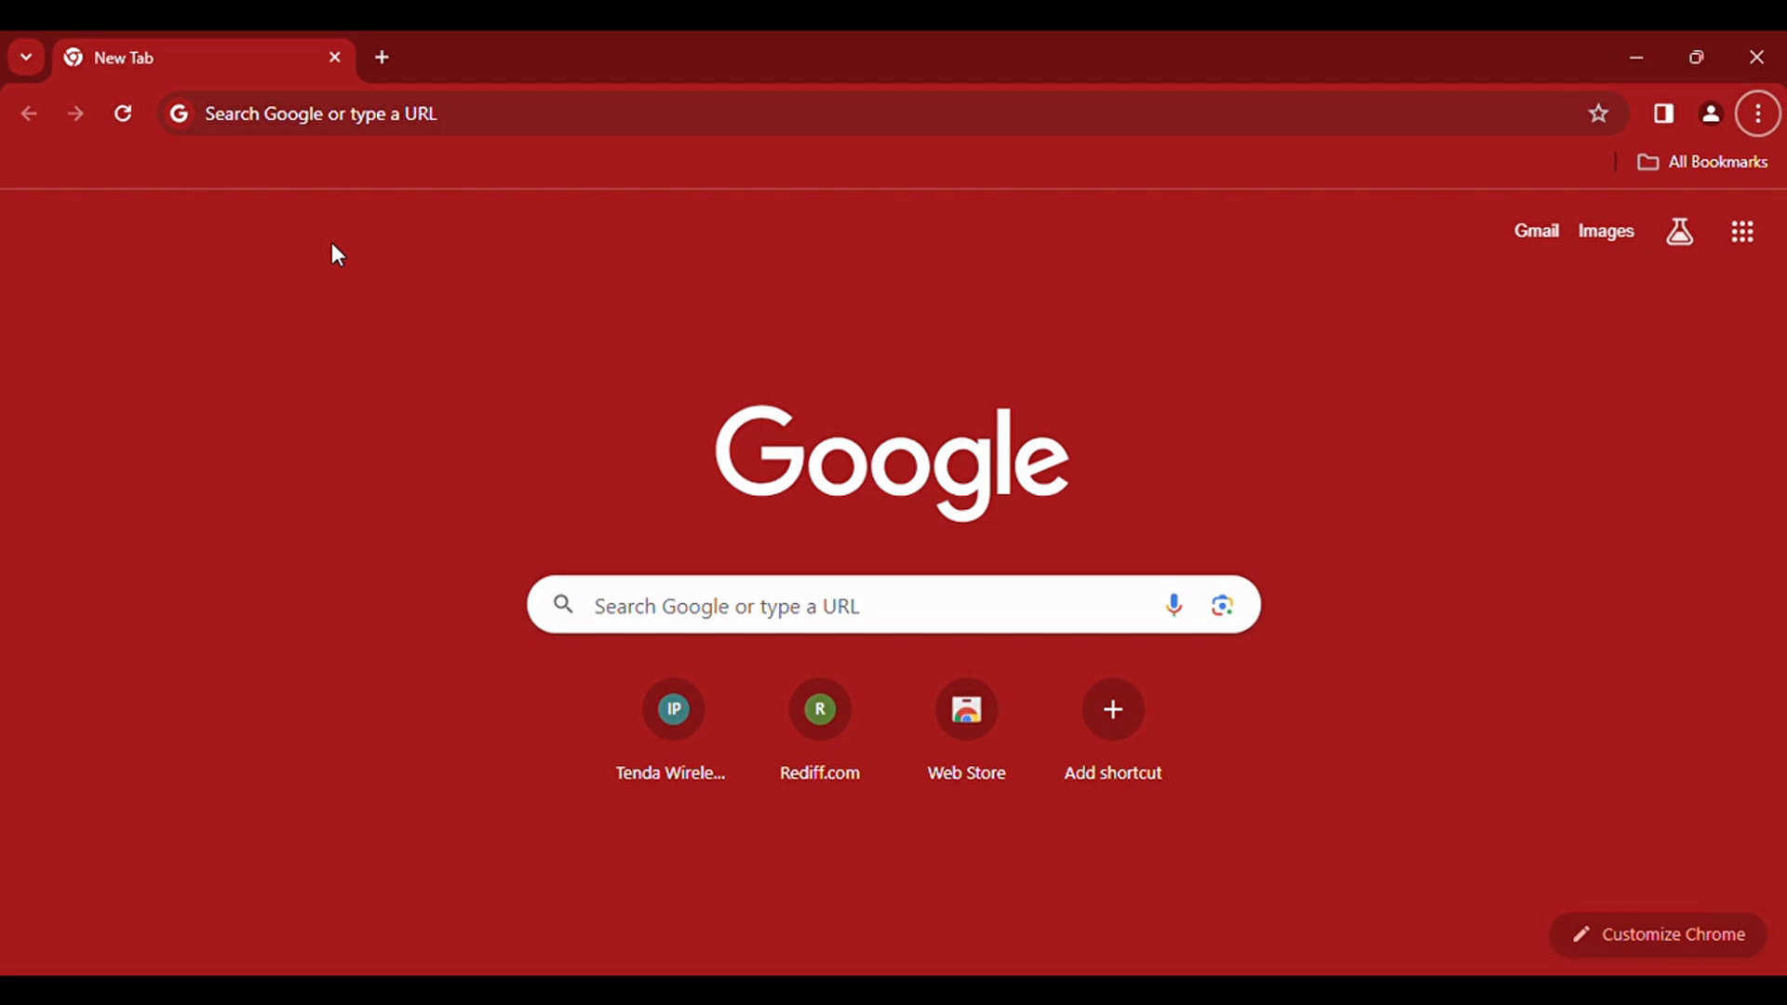
# Step: Open bdslp.com and go through the vendor login page to the new vendor registration form
pyautogui.click(437, 102)
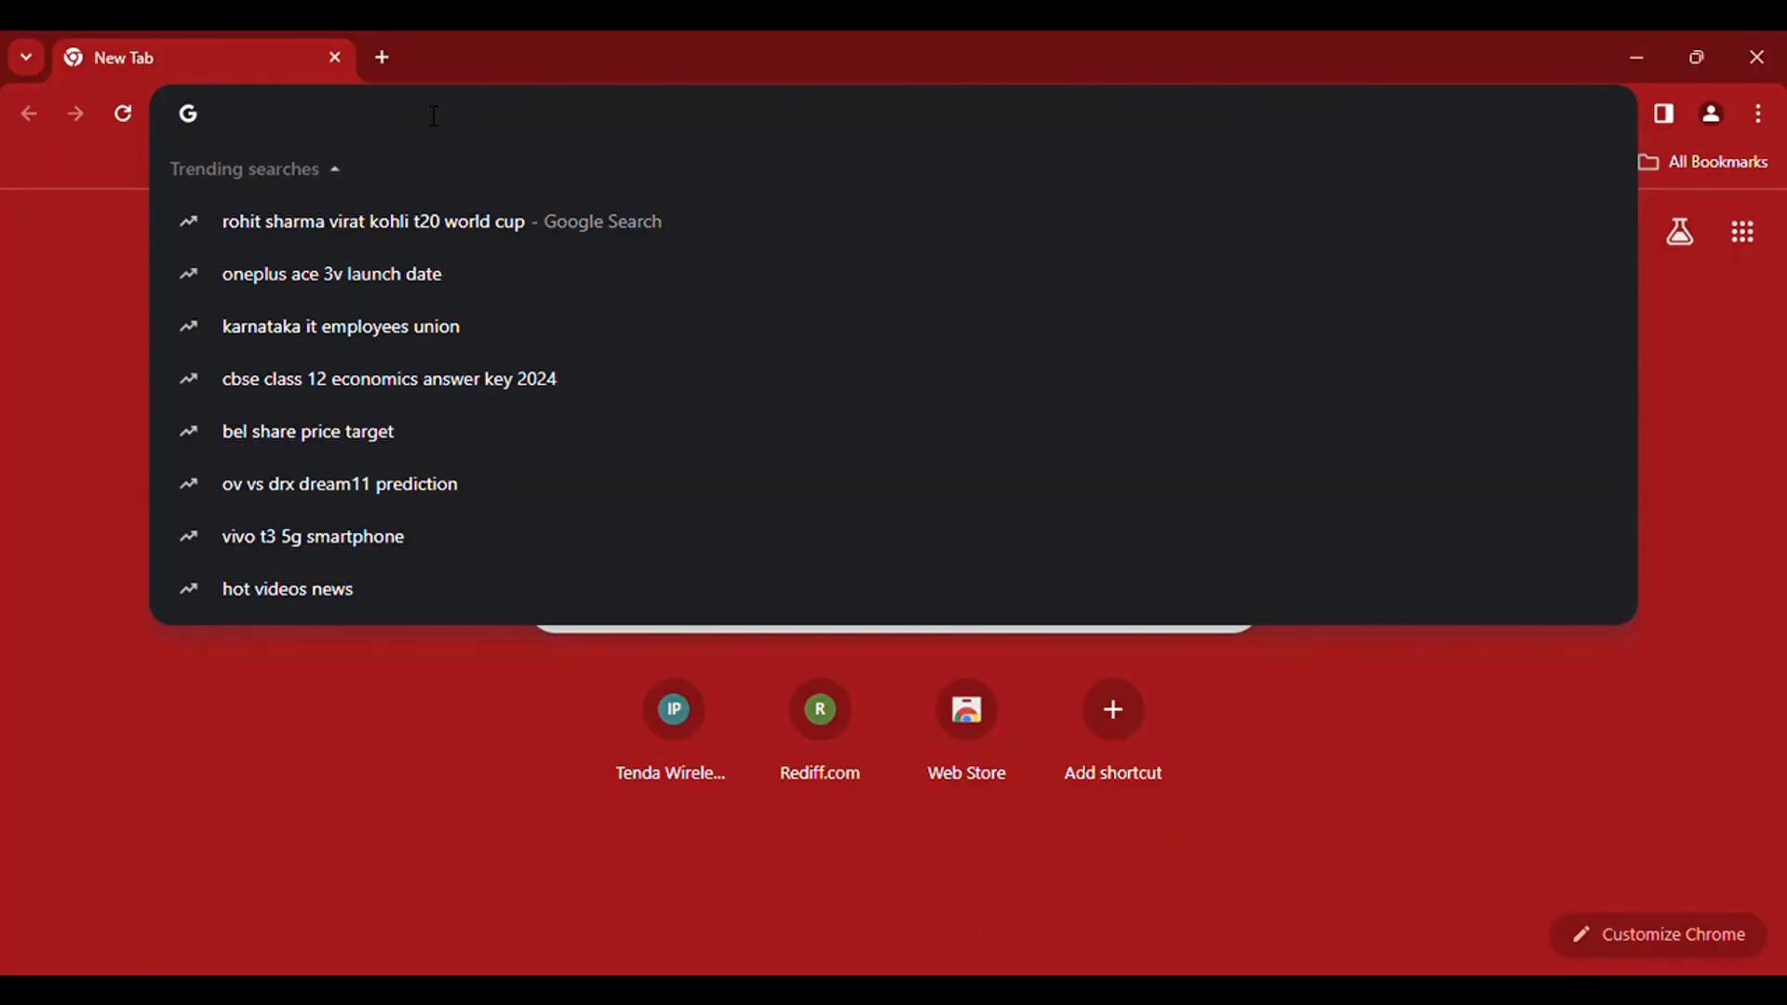
pyautogui.write('bdslp.co')
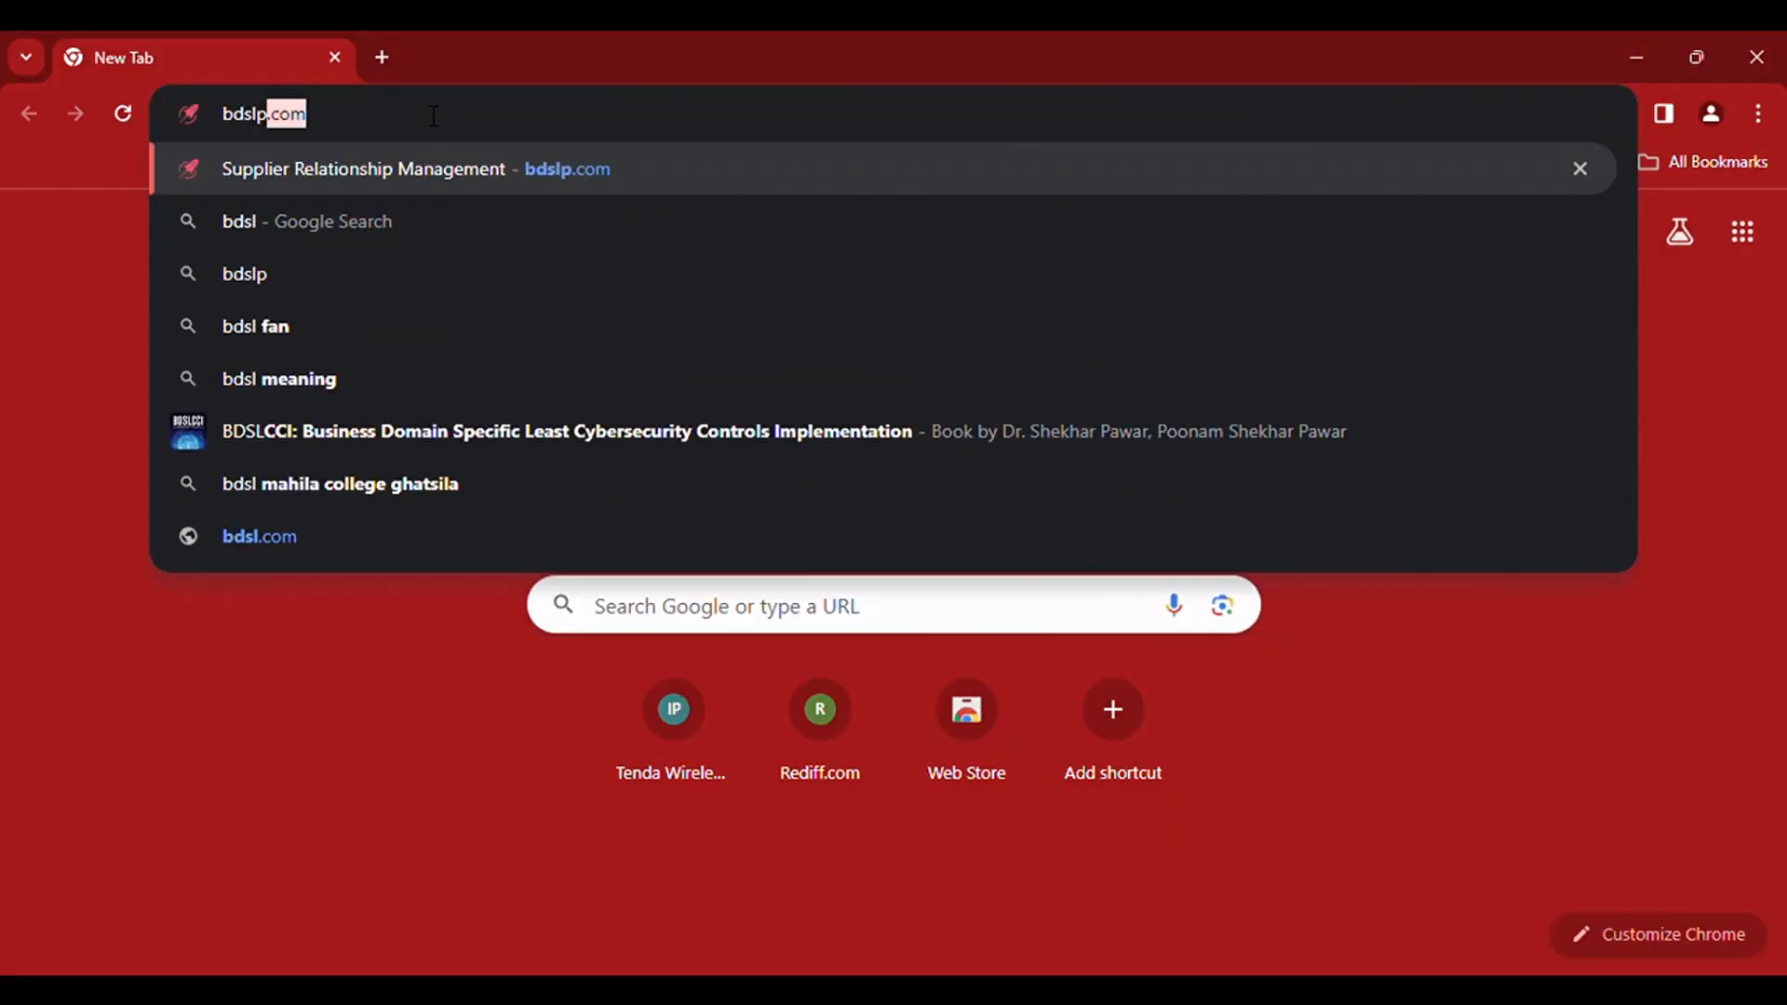
pyautogui.write('m')
pyautogui.press('Return')
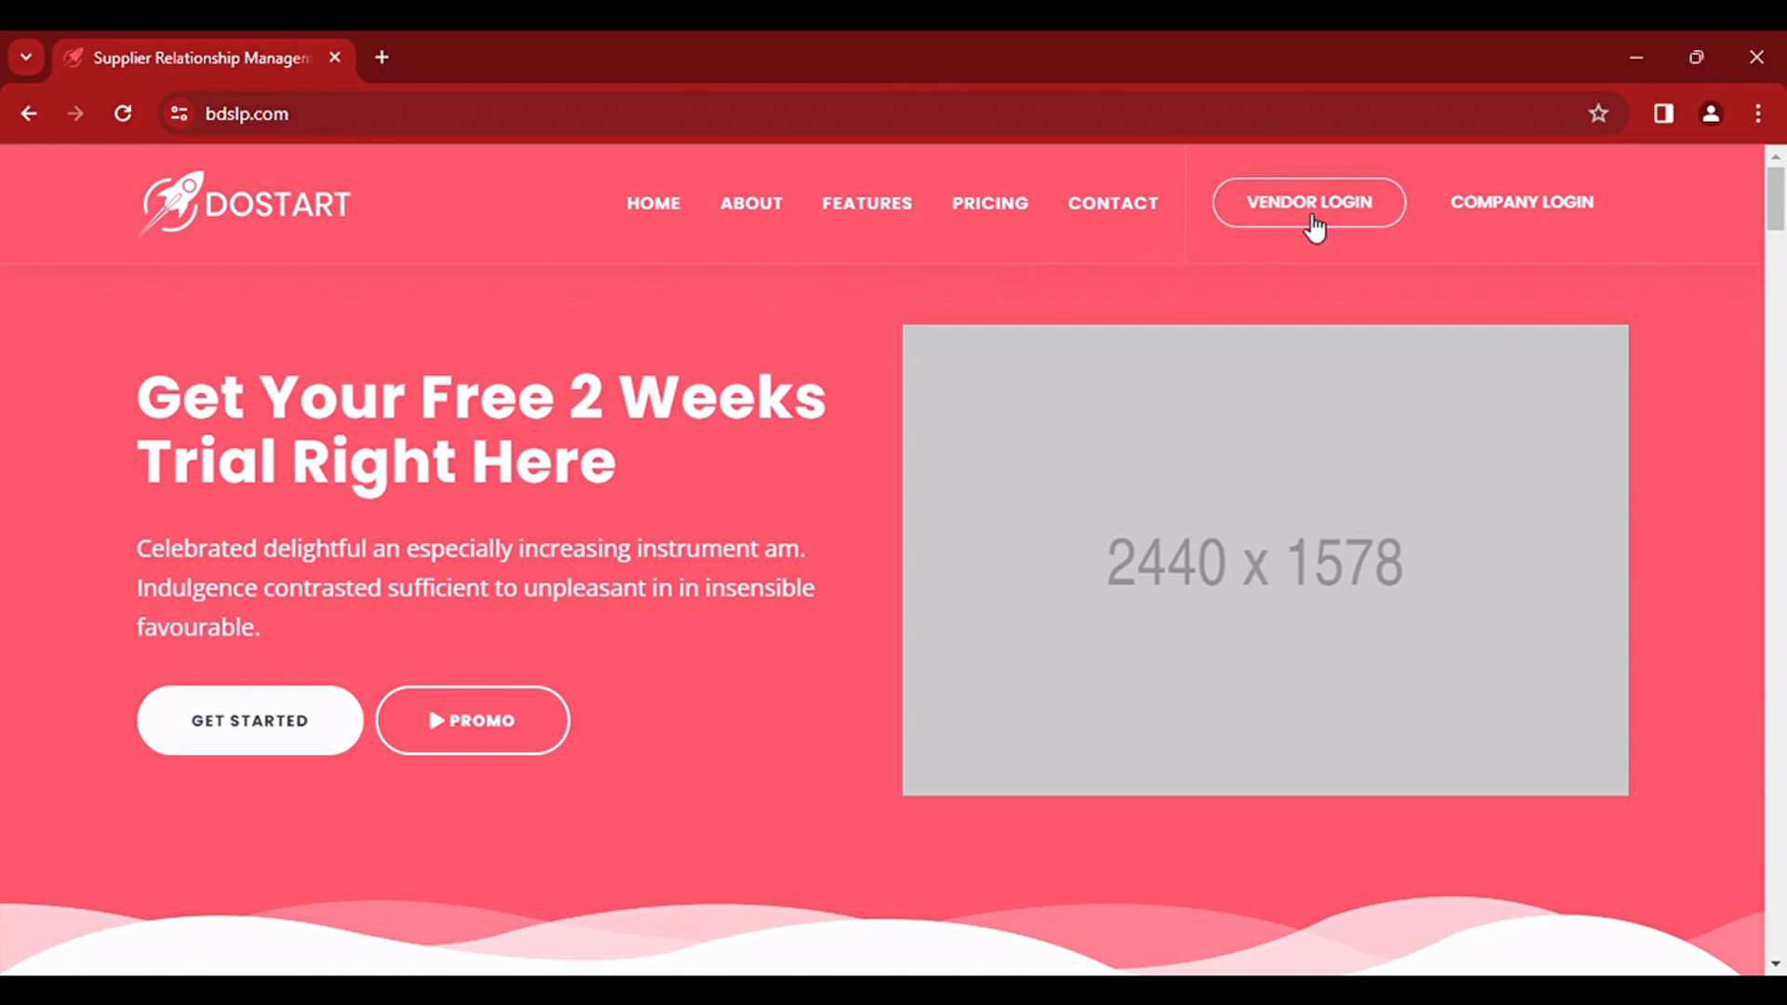
pyautogui.click(1313, 221)
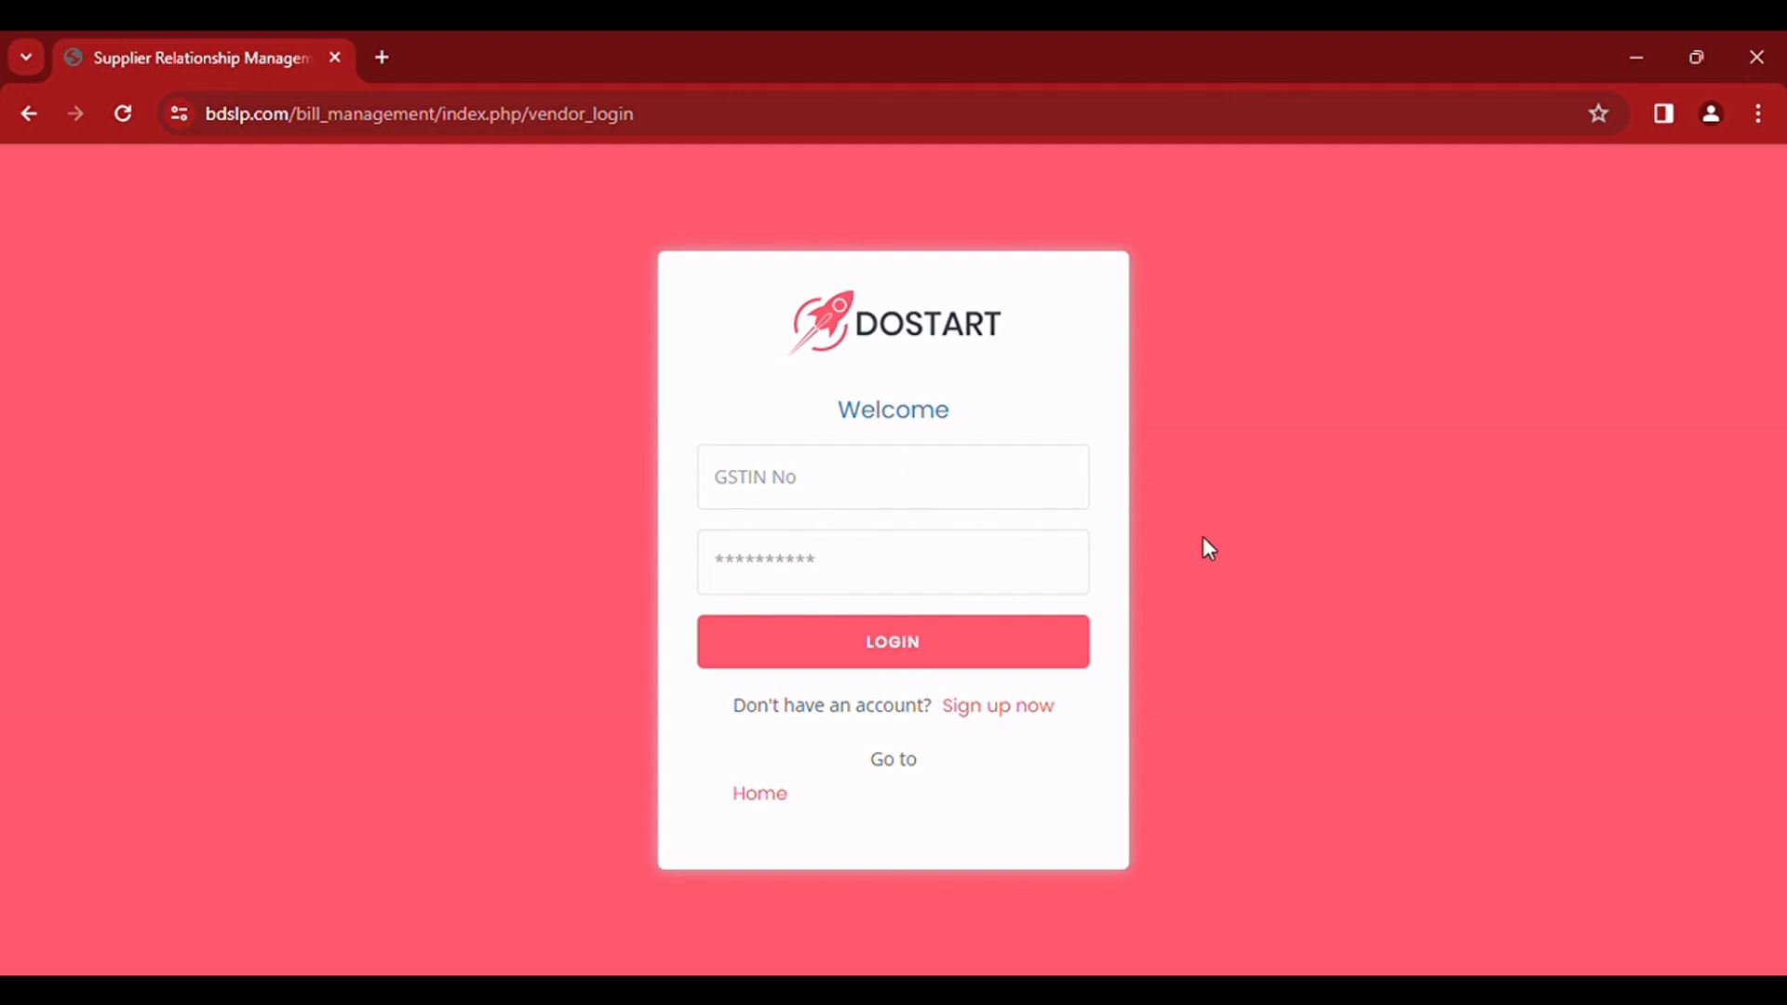
pyautogui.click(1012, 722)
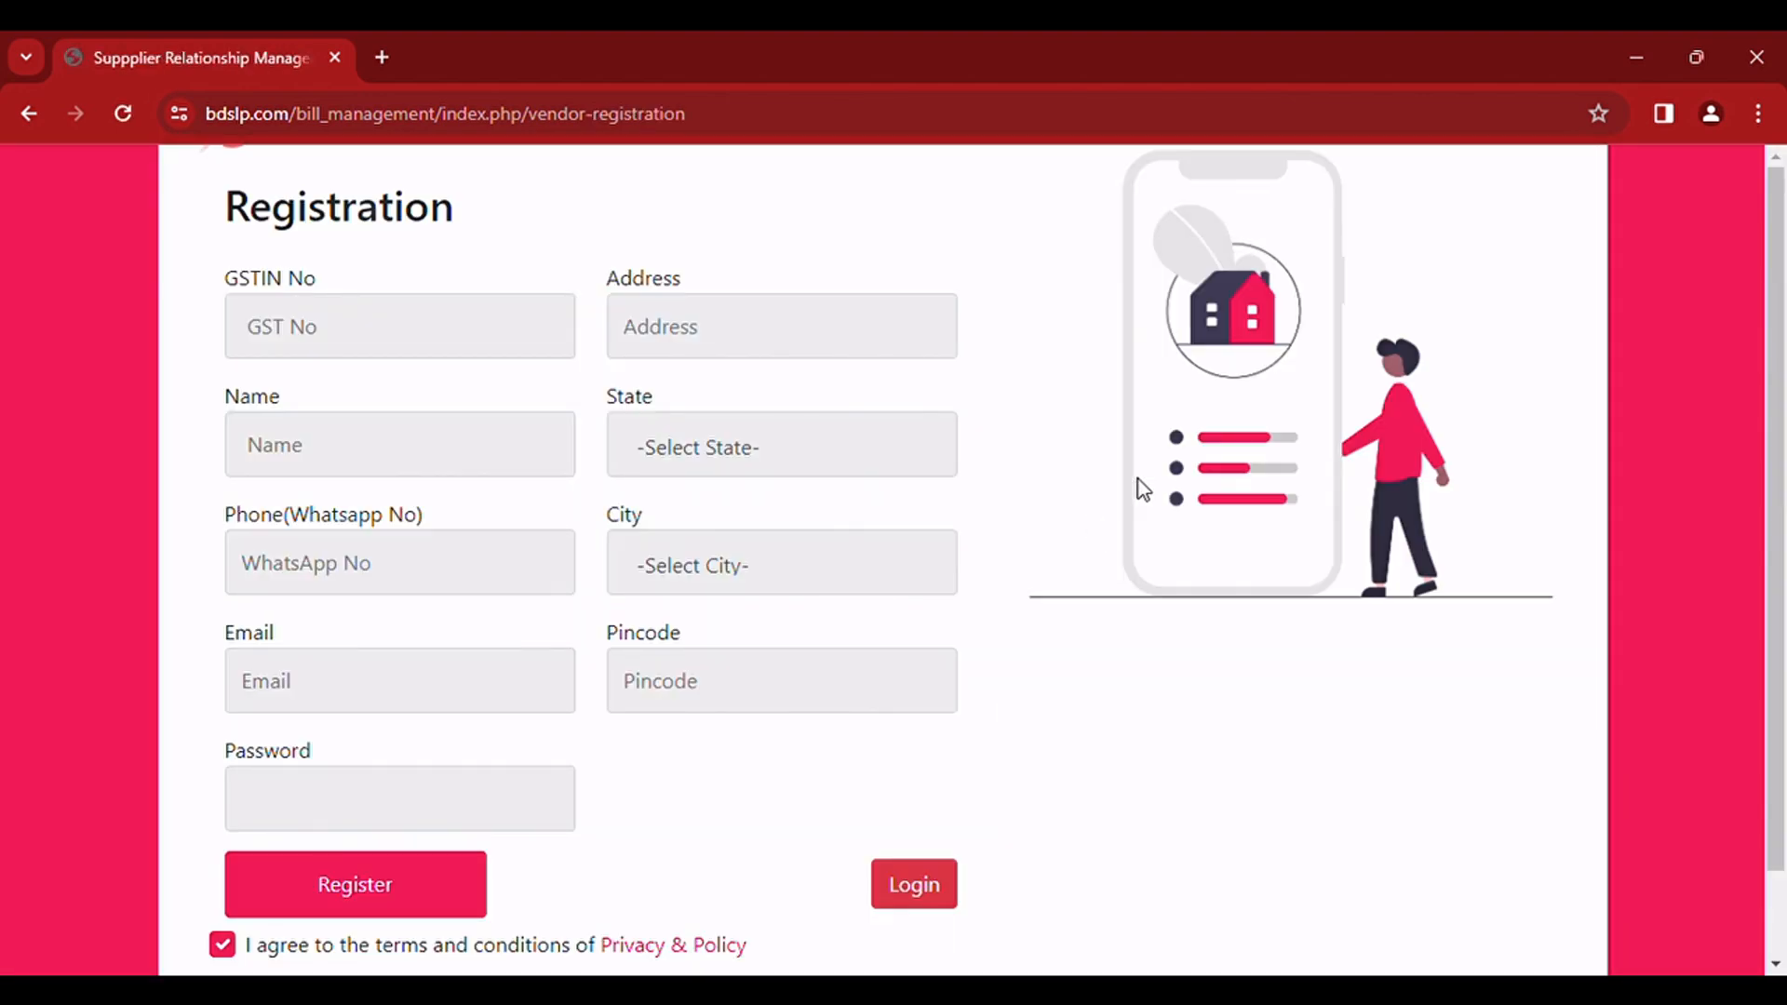
# Step: Fill in the vendor's GSTIN number and enter DEMO VENDOR as the name in the registration form
pyautogui.click(423, 355)
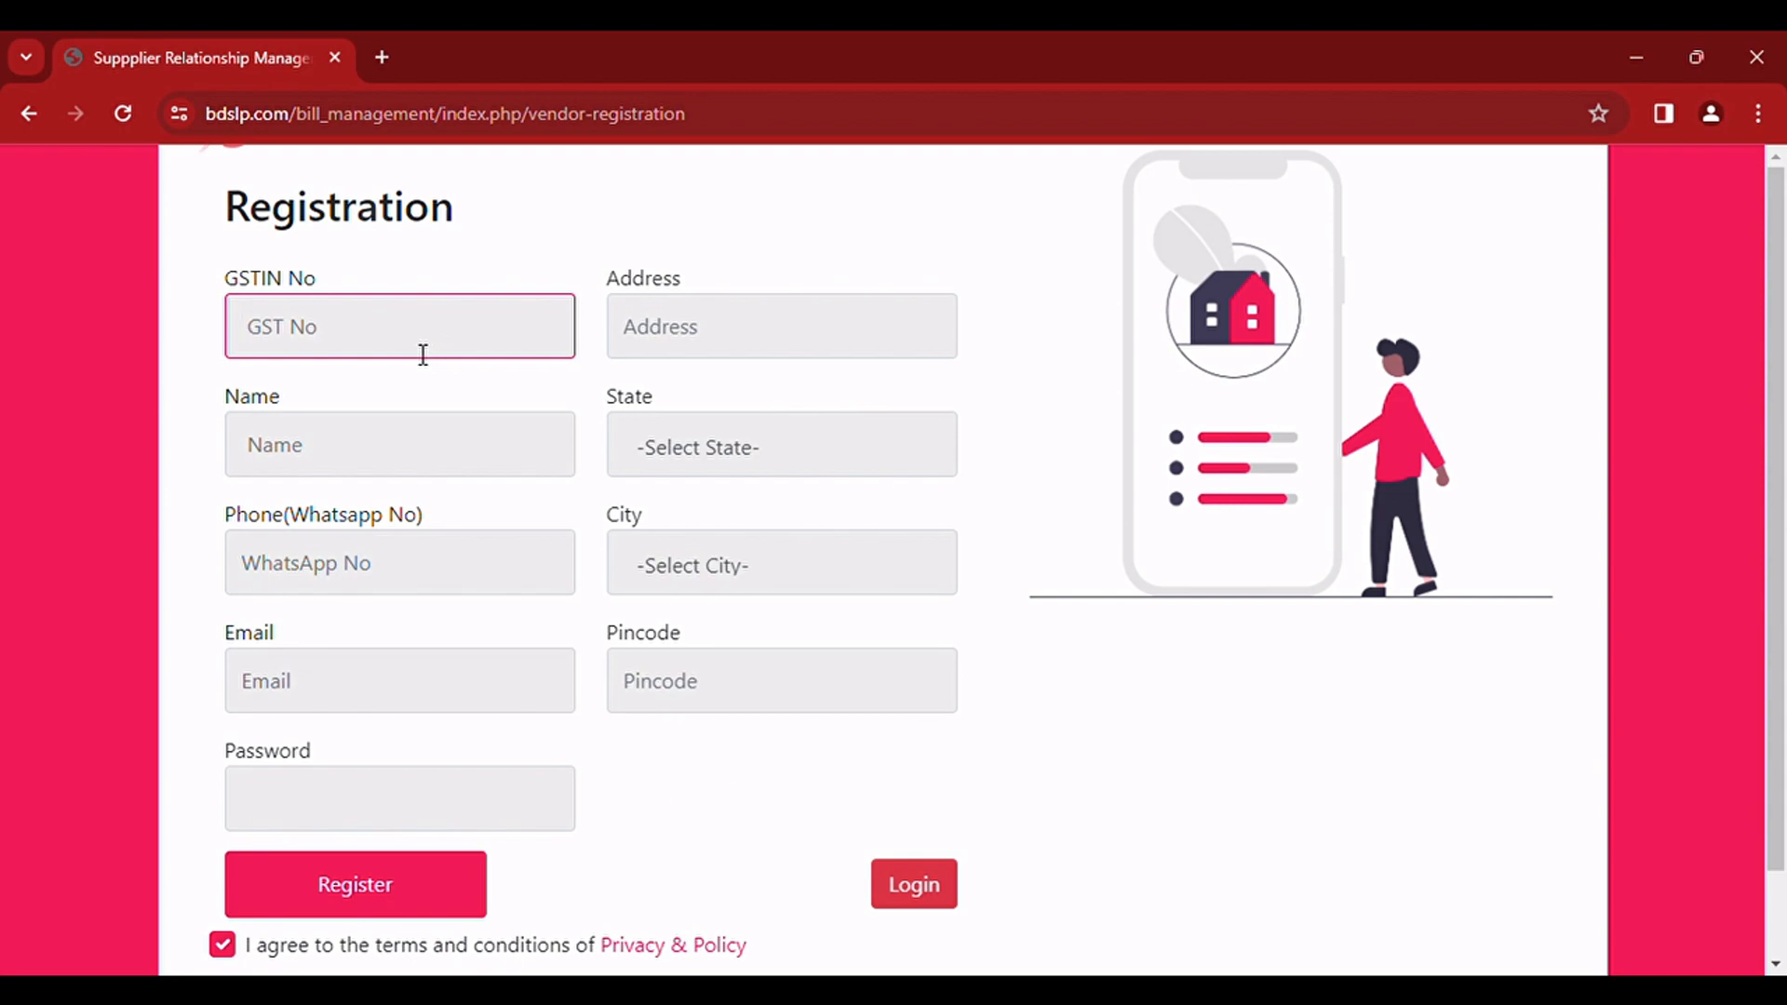
pyautogui.write('07AAAAA1111A1AA')
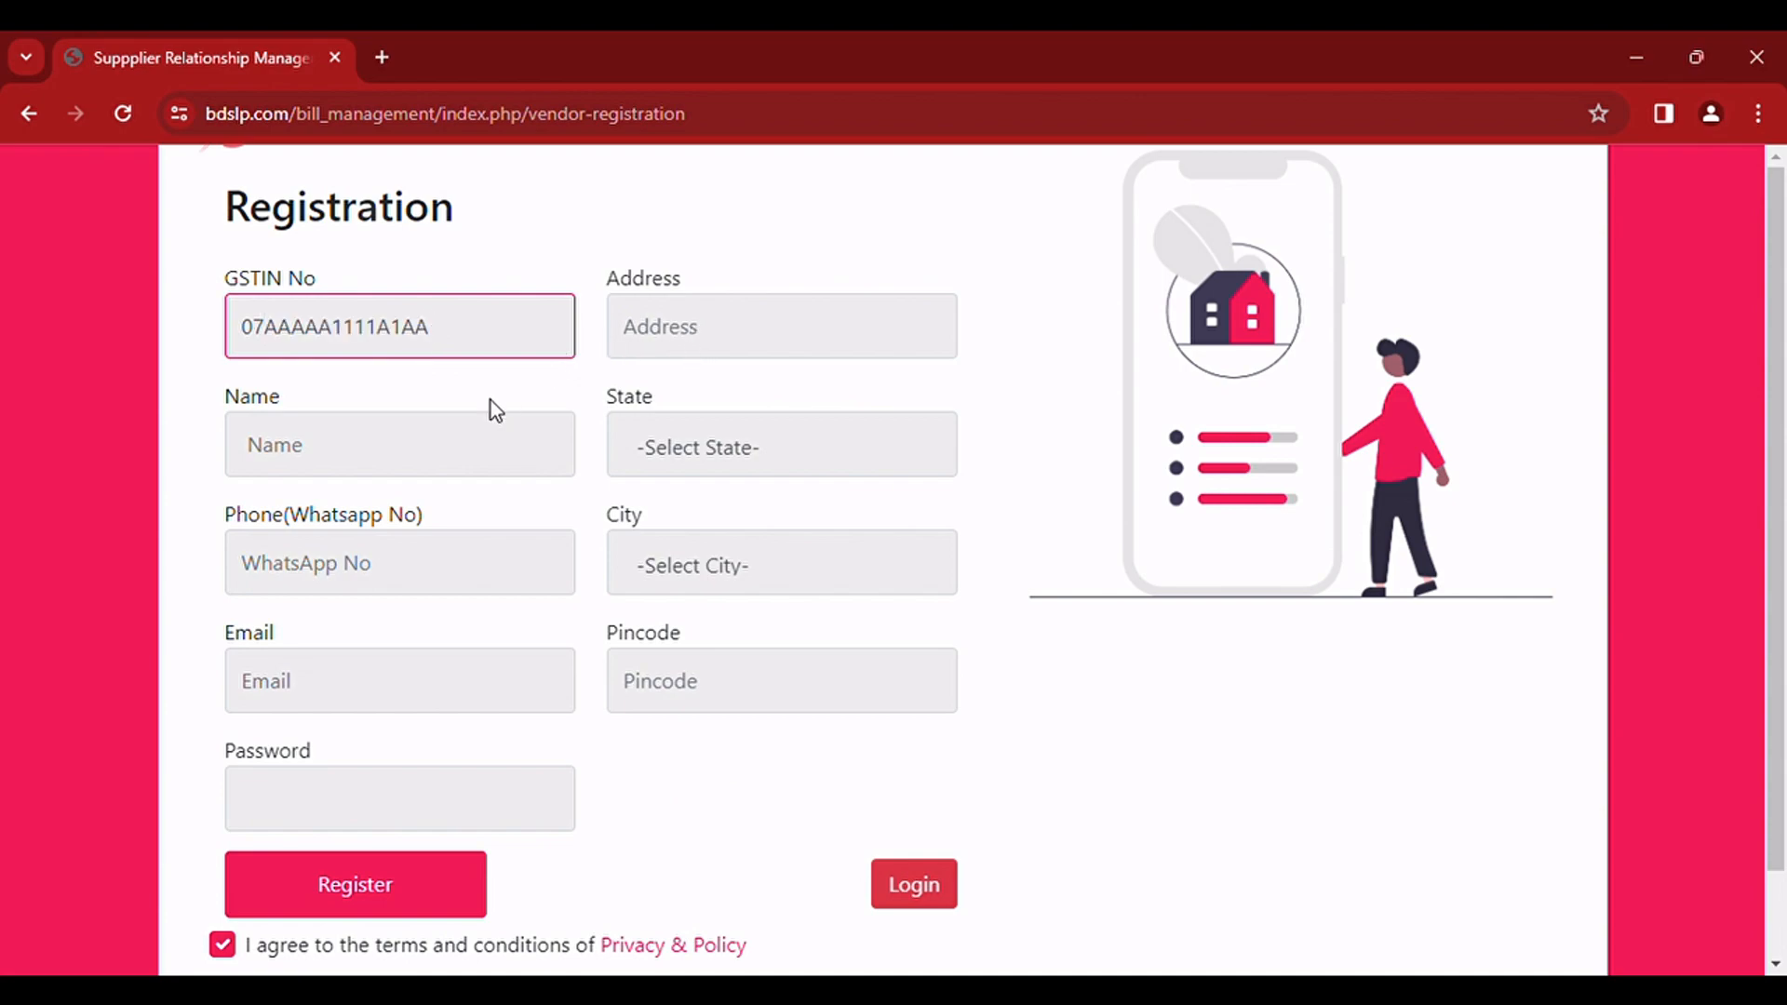
pyautogui.click(464, 440)
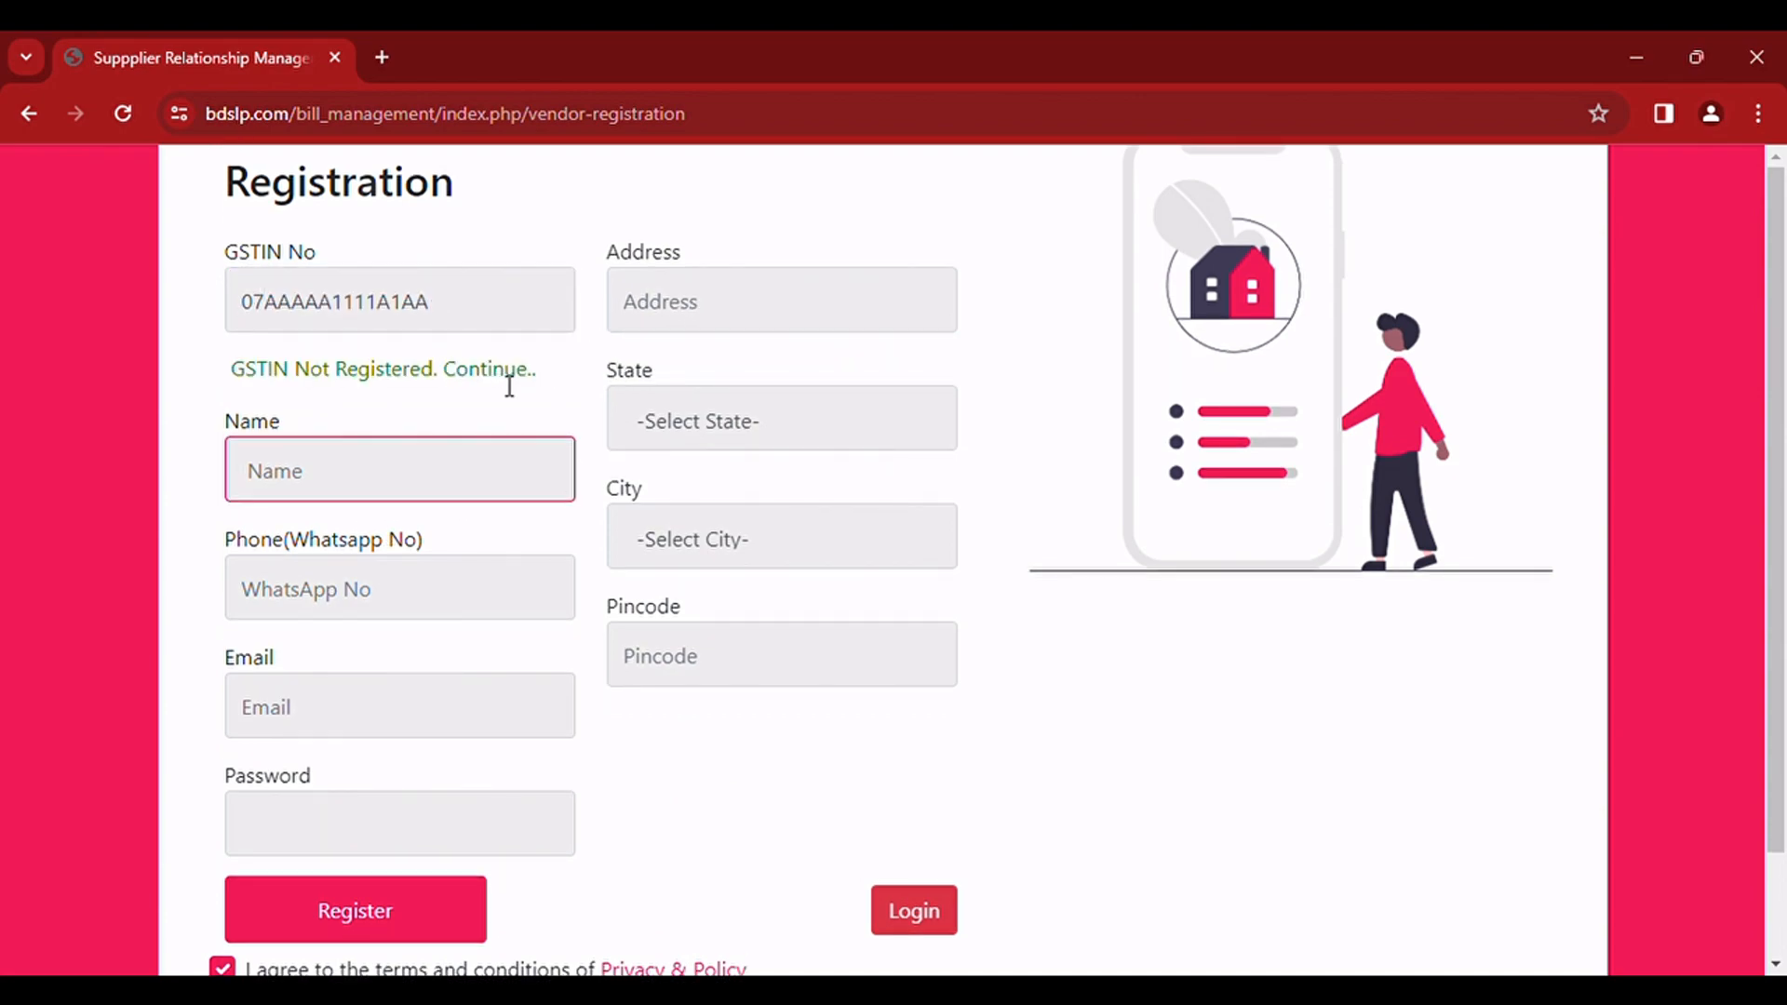
pyautogui.write('DEMO VENDOR')
# Step: Fill in the vendor's address, then select Delhi as the state and New Delhi as the city
pyautogui.click(690, 302)
pyautogui.write('DELHI')
pyautogui.click(705, 426)
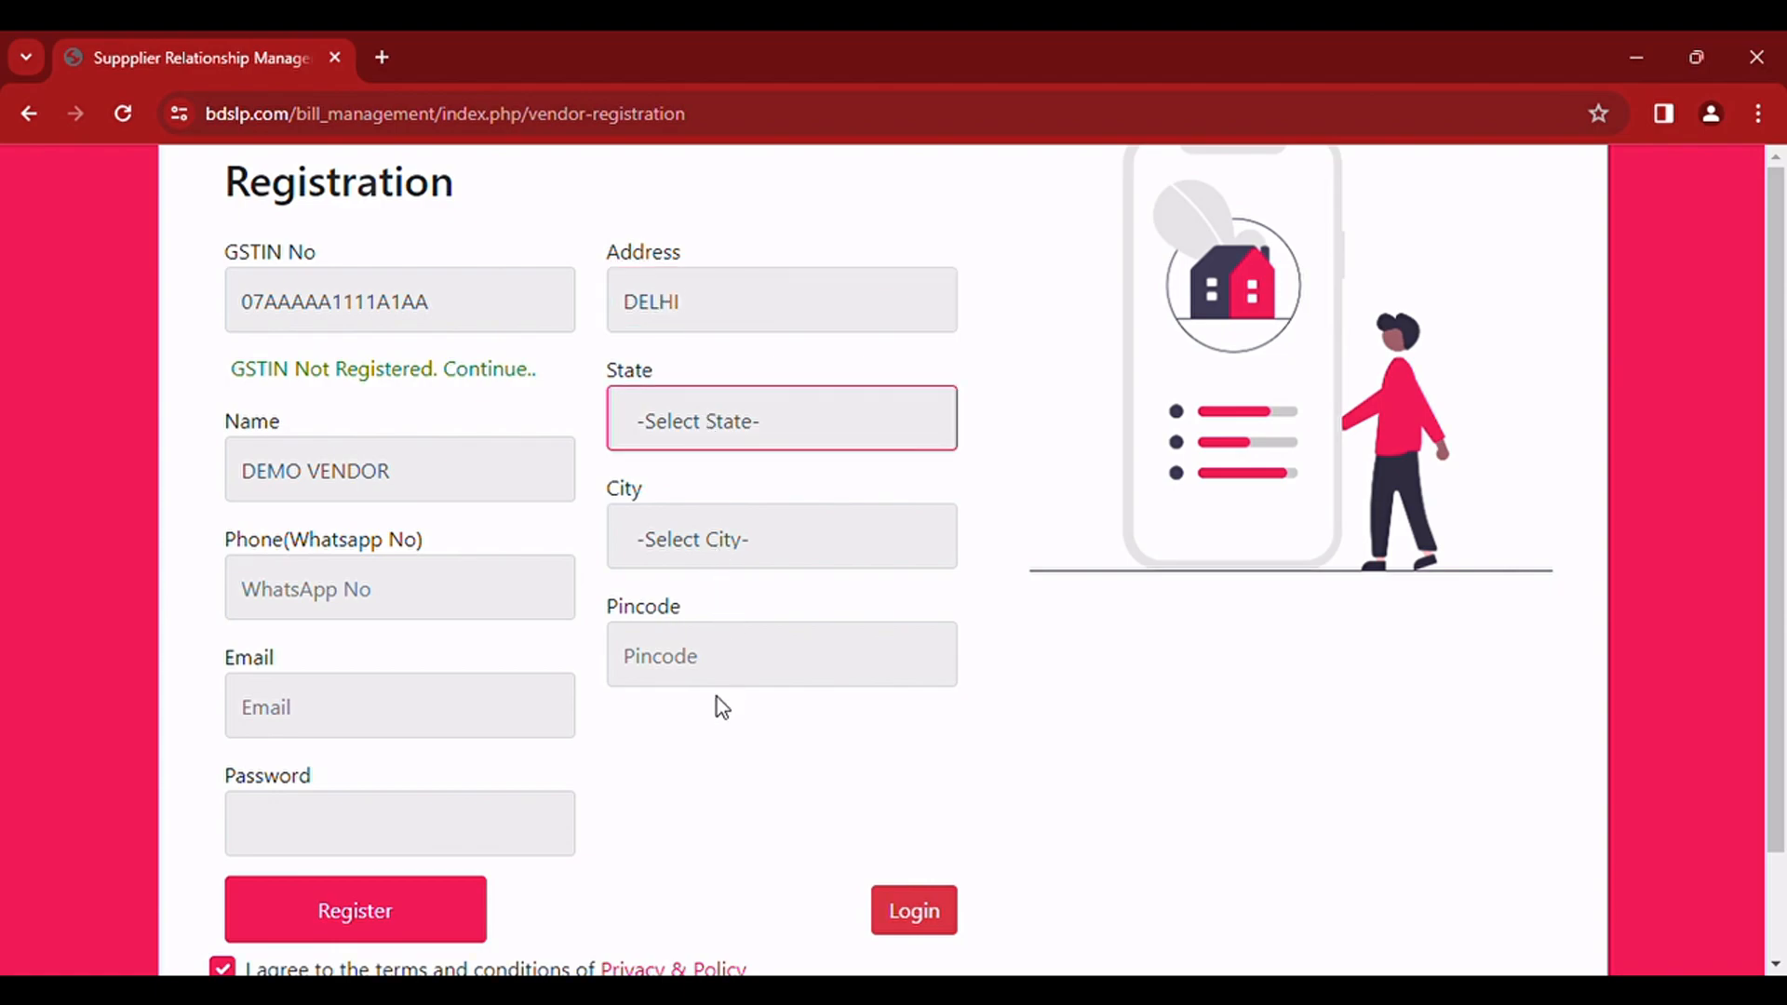
pyautogui.click(700, 905)
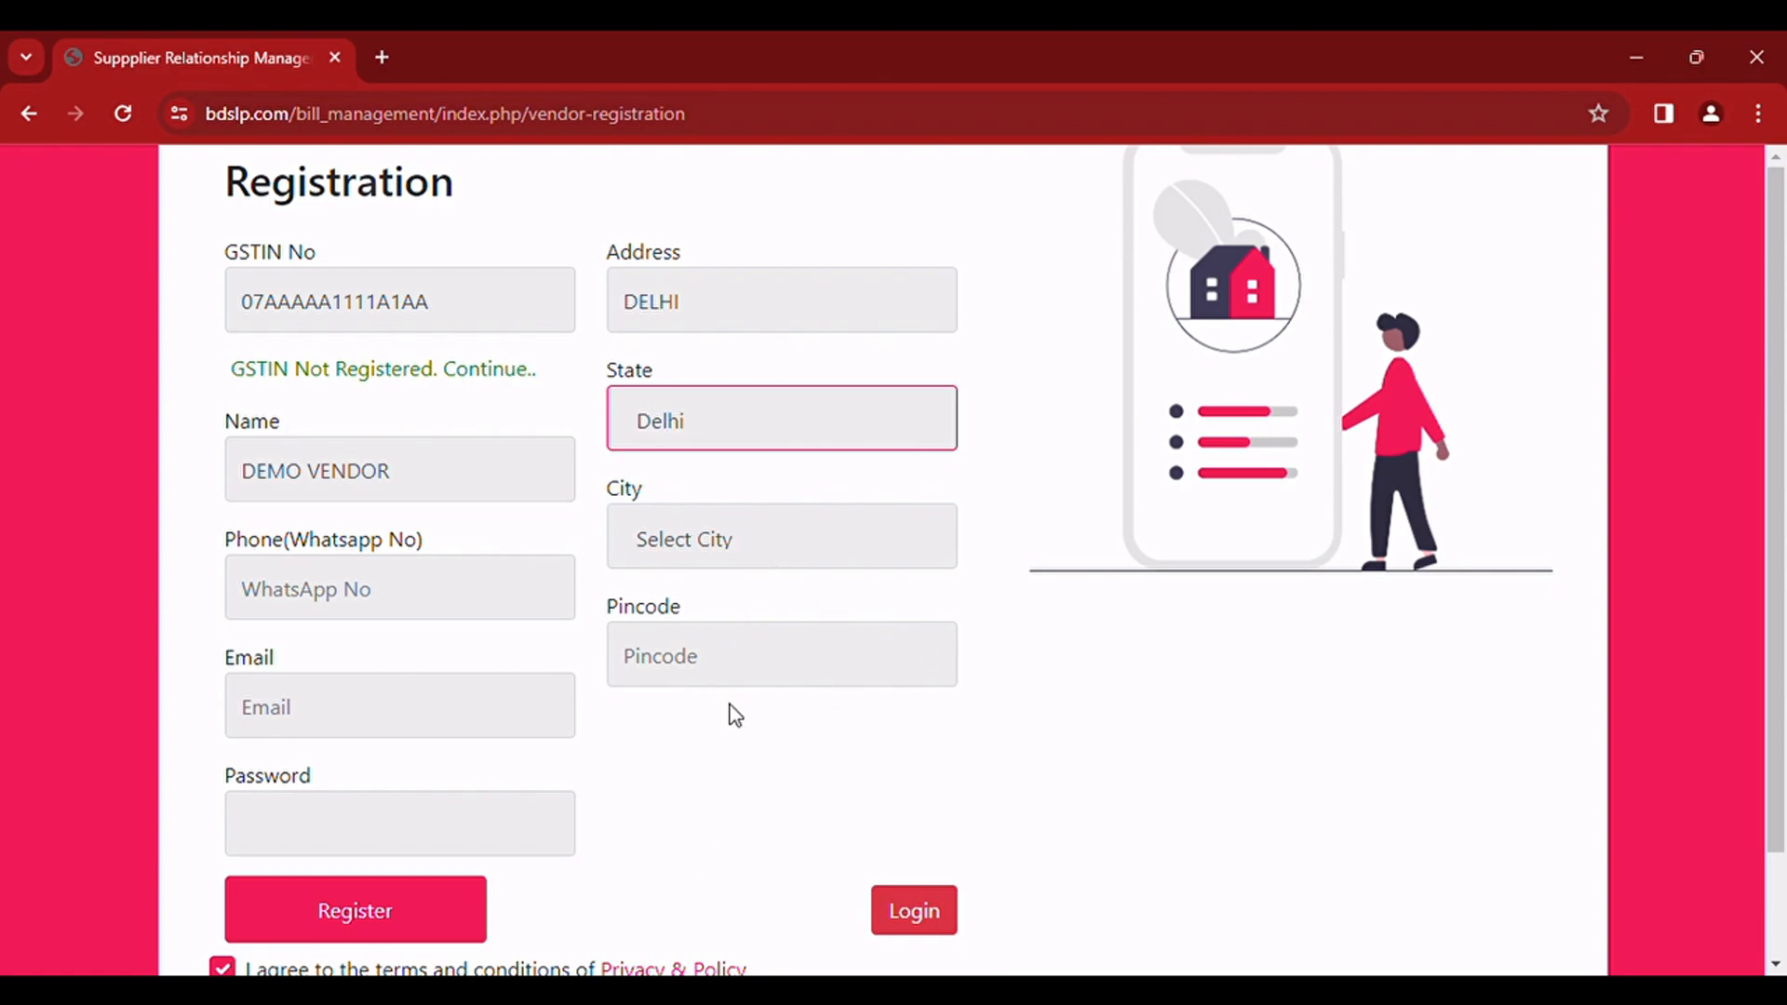
pyautogui.click(710, 548)
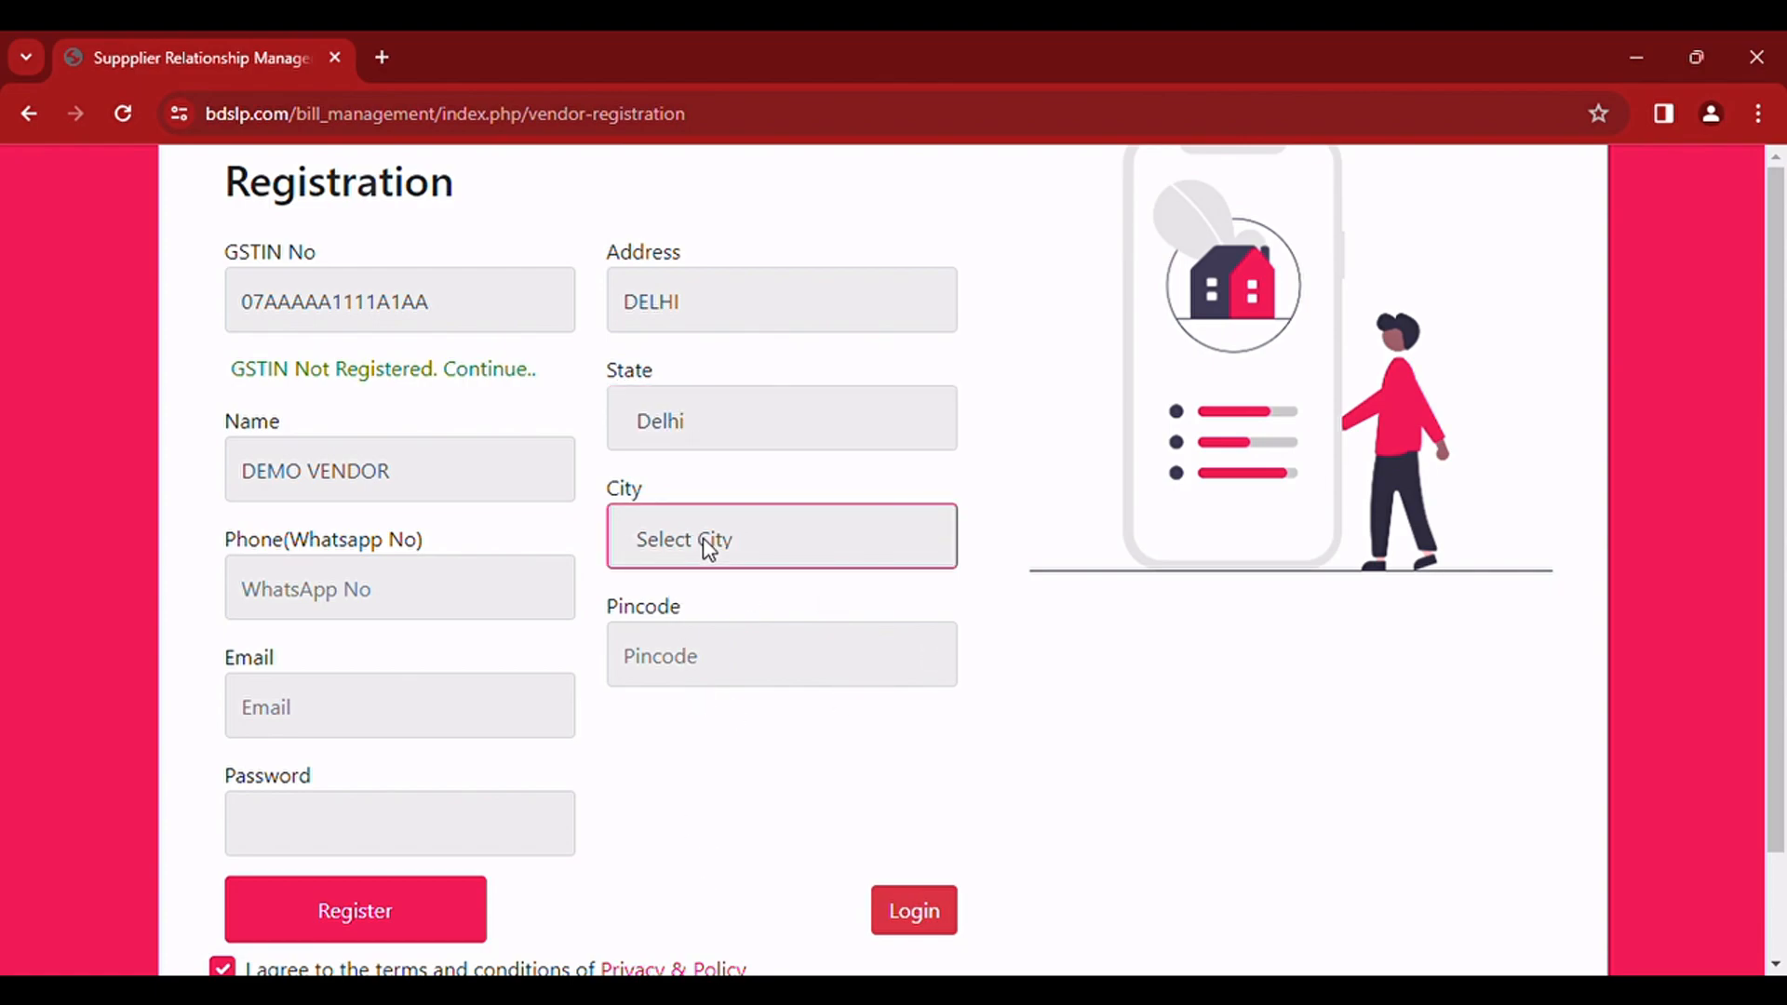
pyautogui.click(719, 622)
# Step: Enter the vendor's WhatsApp phone number and the pincode of the address
pyautogui.click(434, 603)
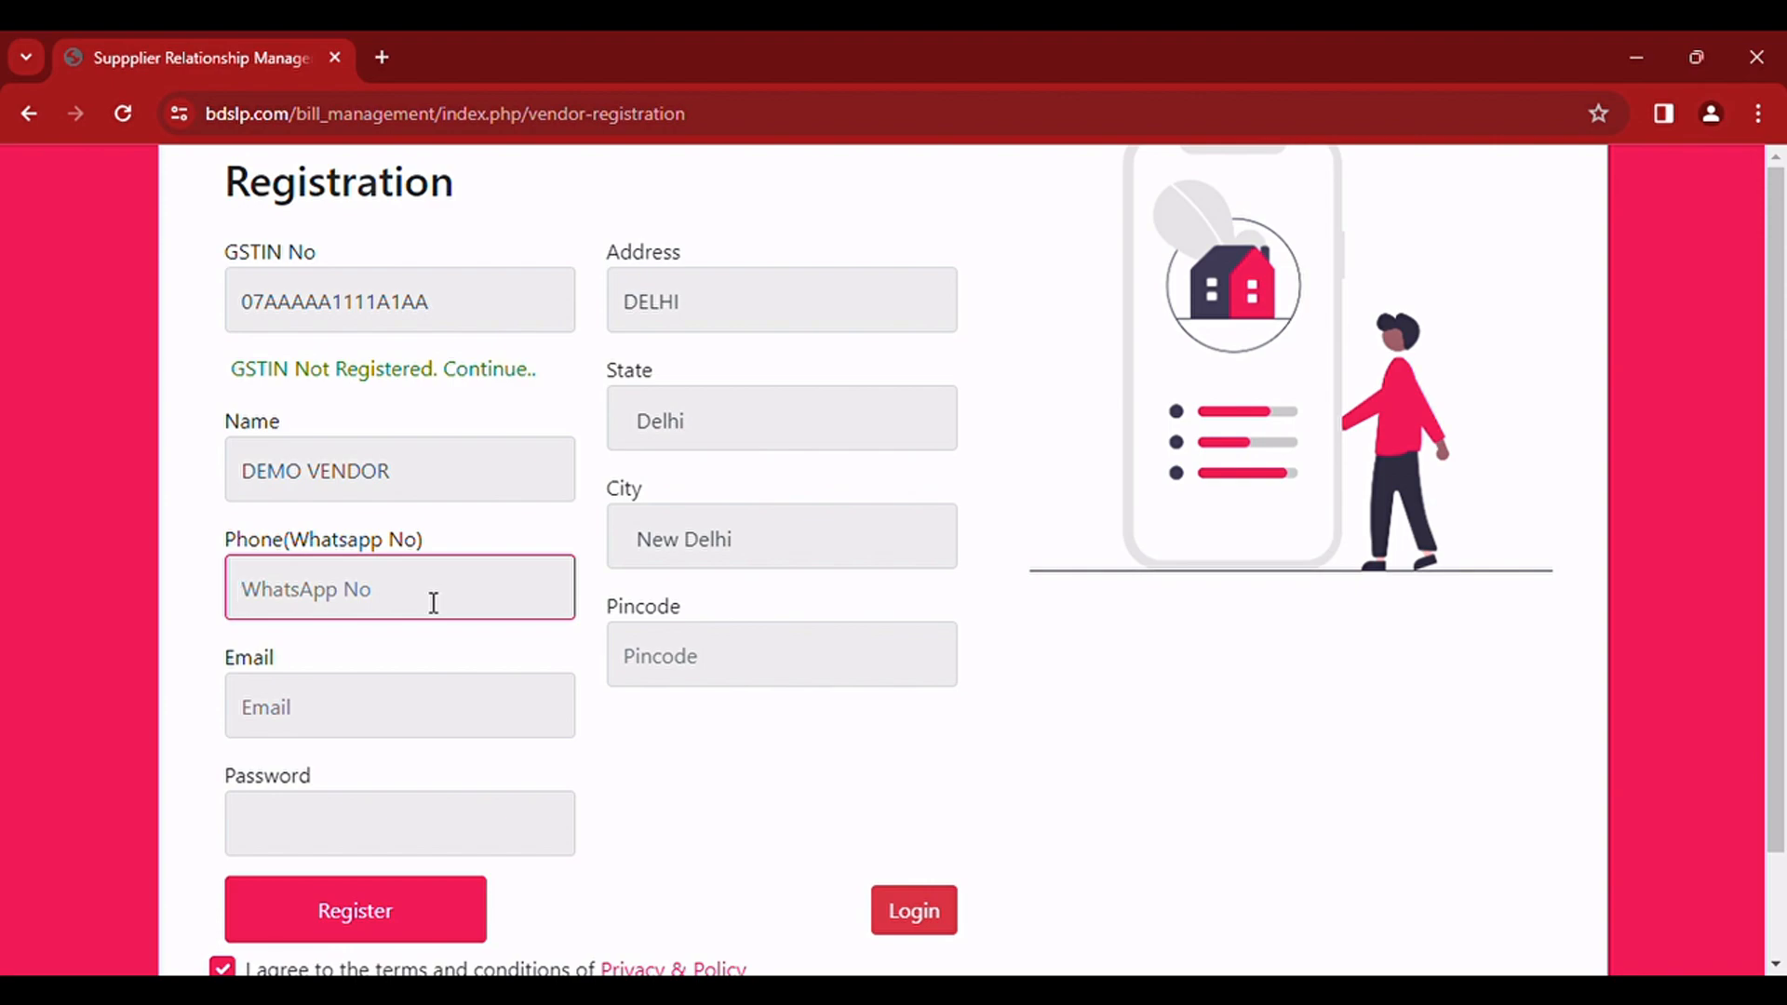
pyautogui.write('1111111111')
pyautogui.click(694, 658)
pyautogui.write('110011')
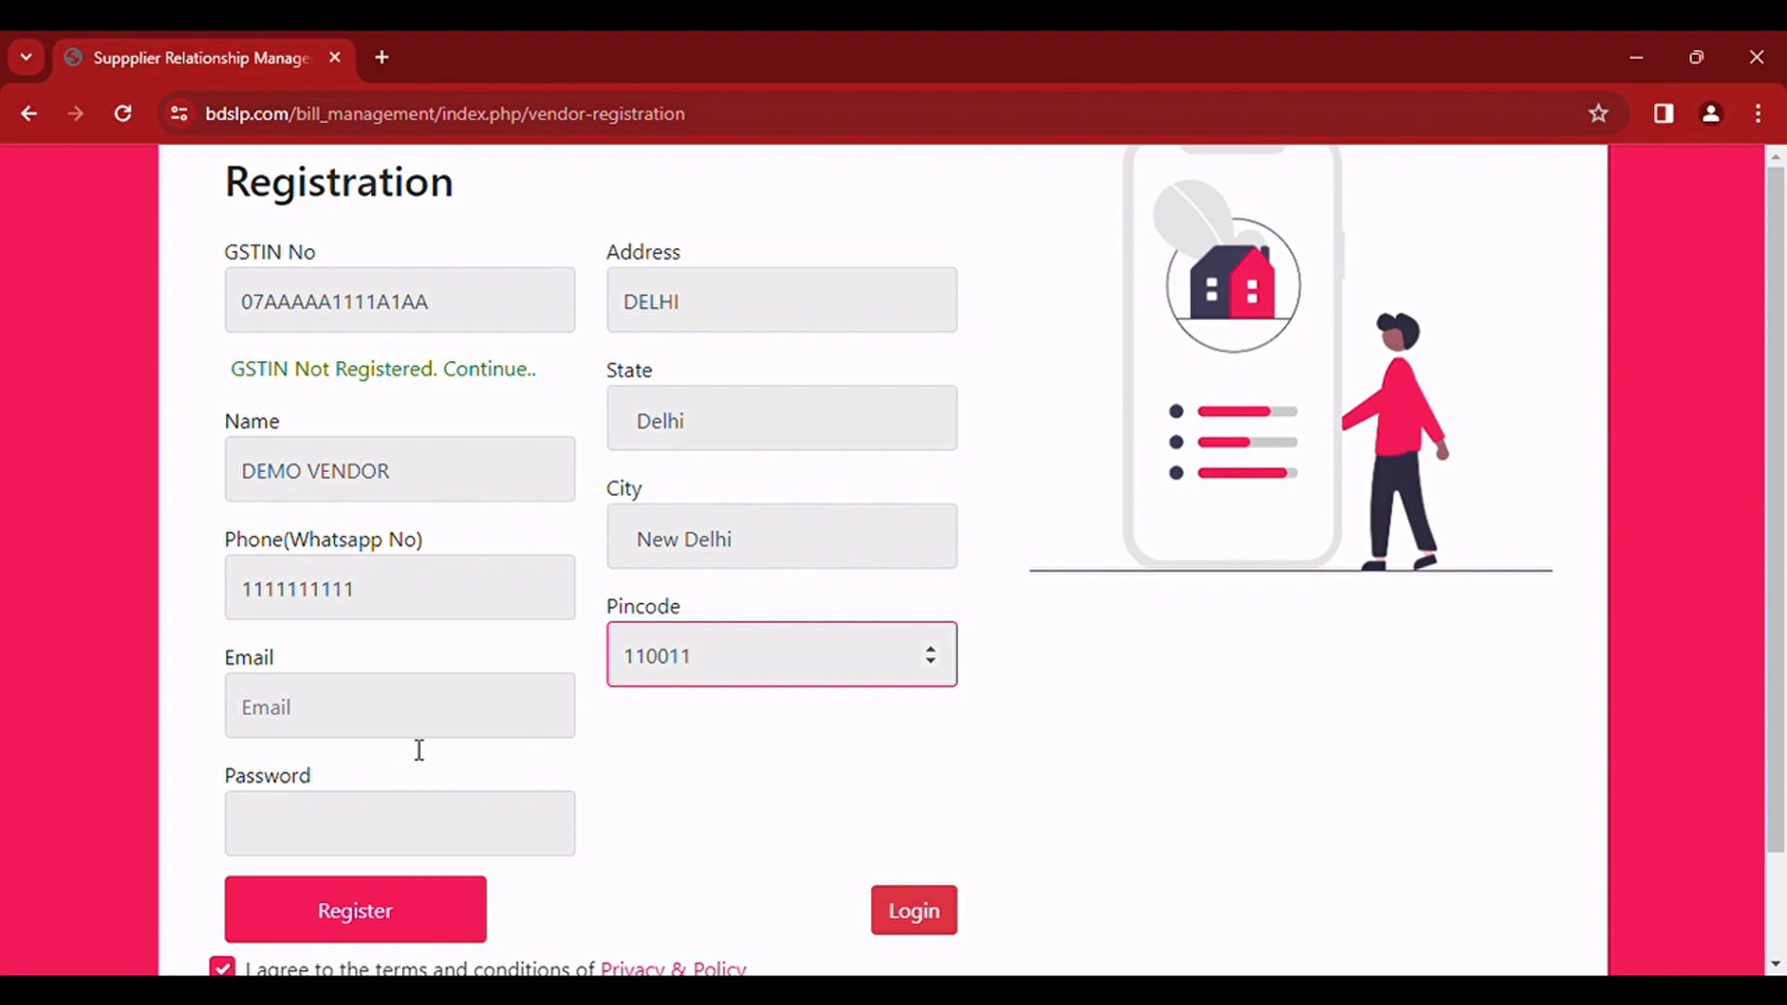
# Step: Fill in the vendor's e-mail address in the registration form
pyautogui.click(408, 703)
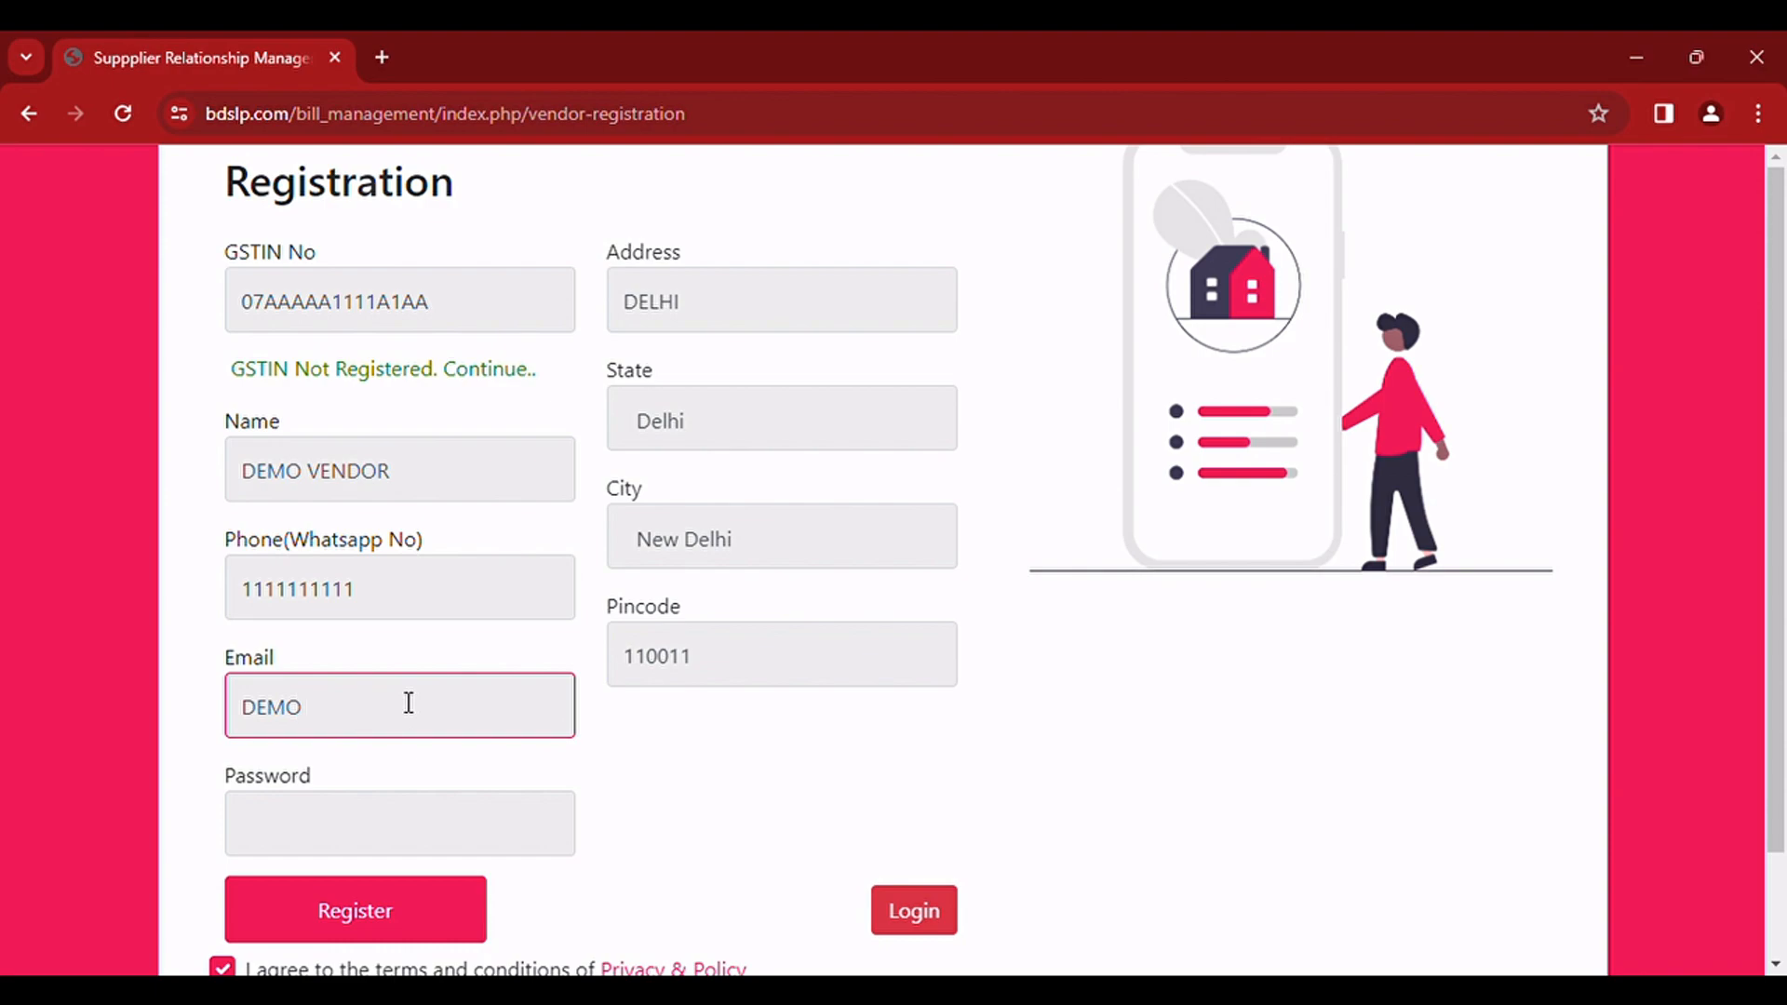
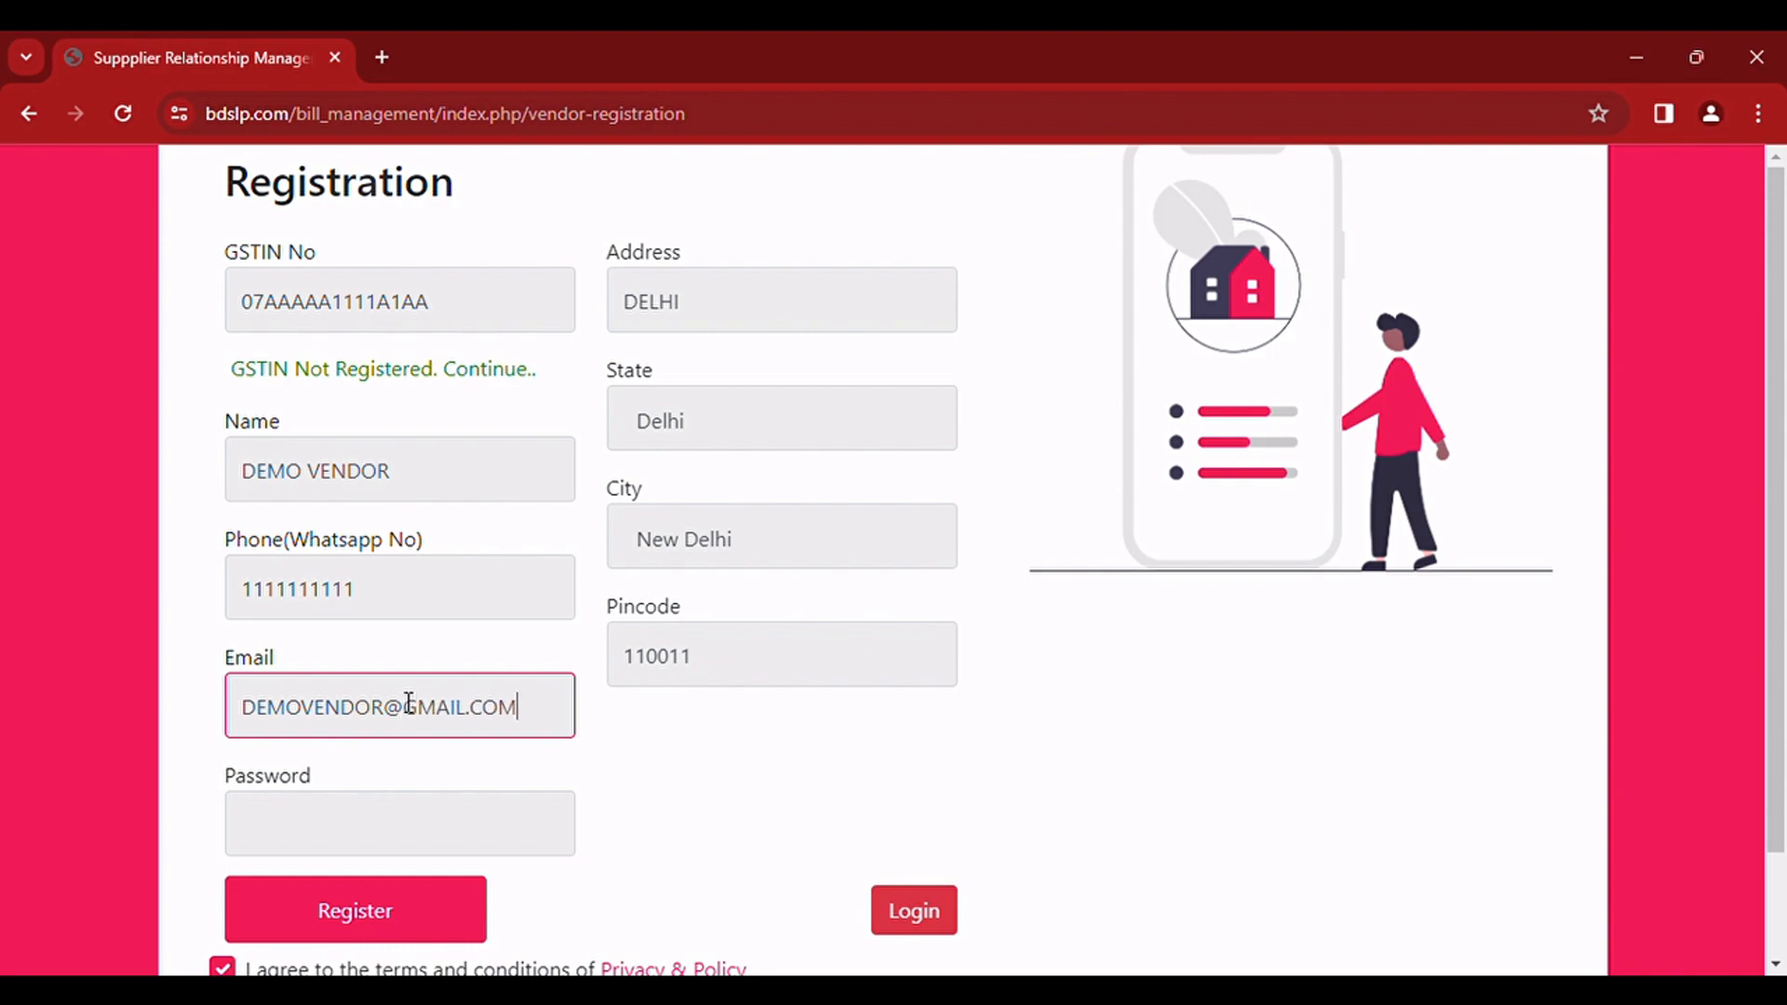
# Step: Enter the account password and submit the vendor registration
pyautogui.click(421, 822)
pyautogui.write('123456')
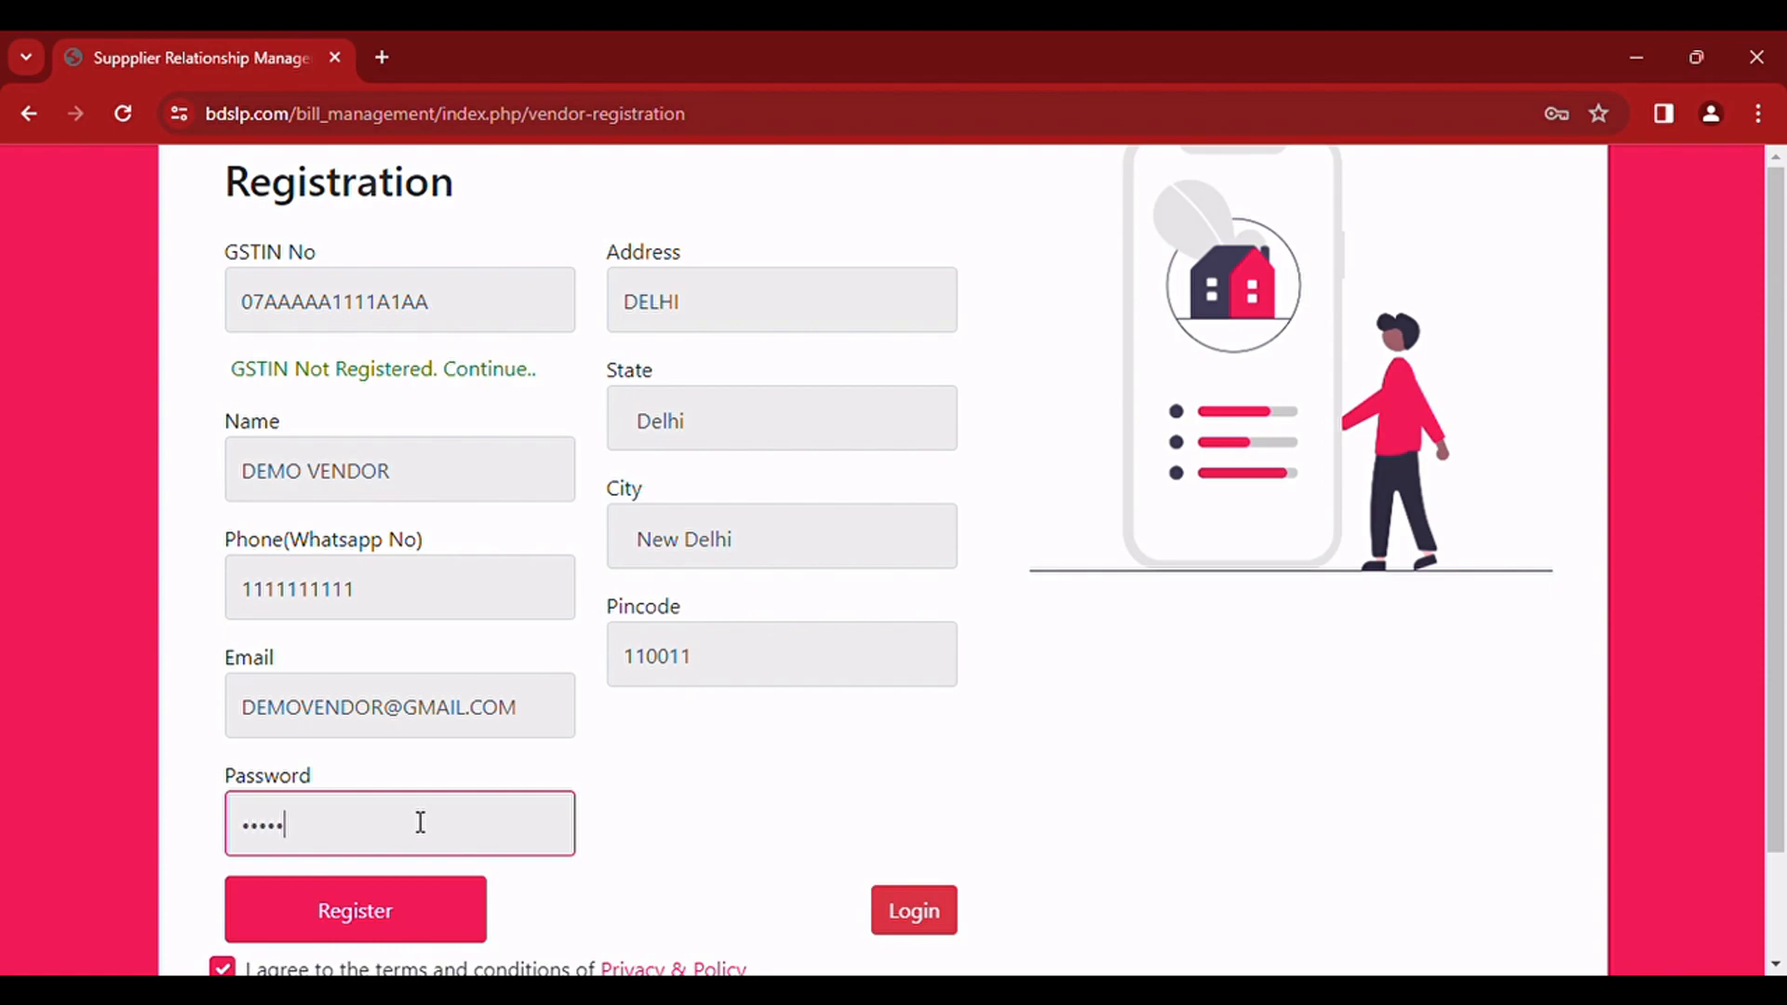
pyautogui.click(408, 921)
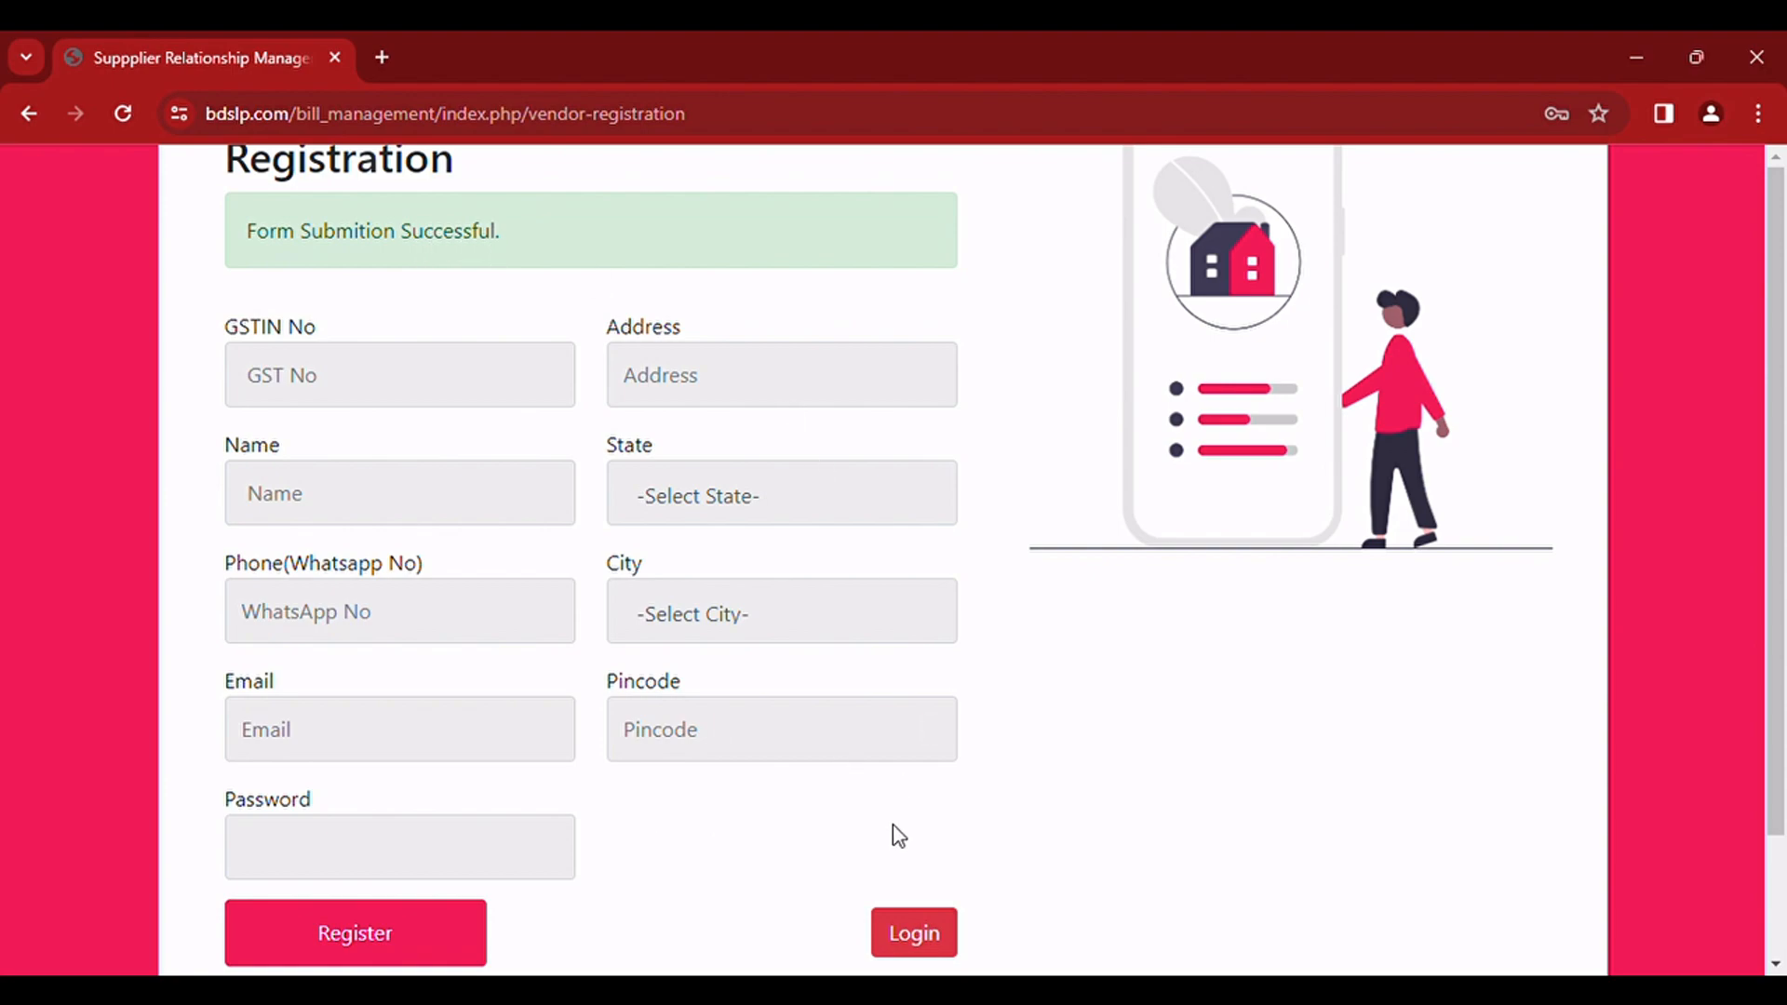
# Step: Go to the vendor login page and log in with the registered GSTIN number and account password
pyautogui.click(950, 954)
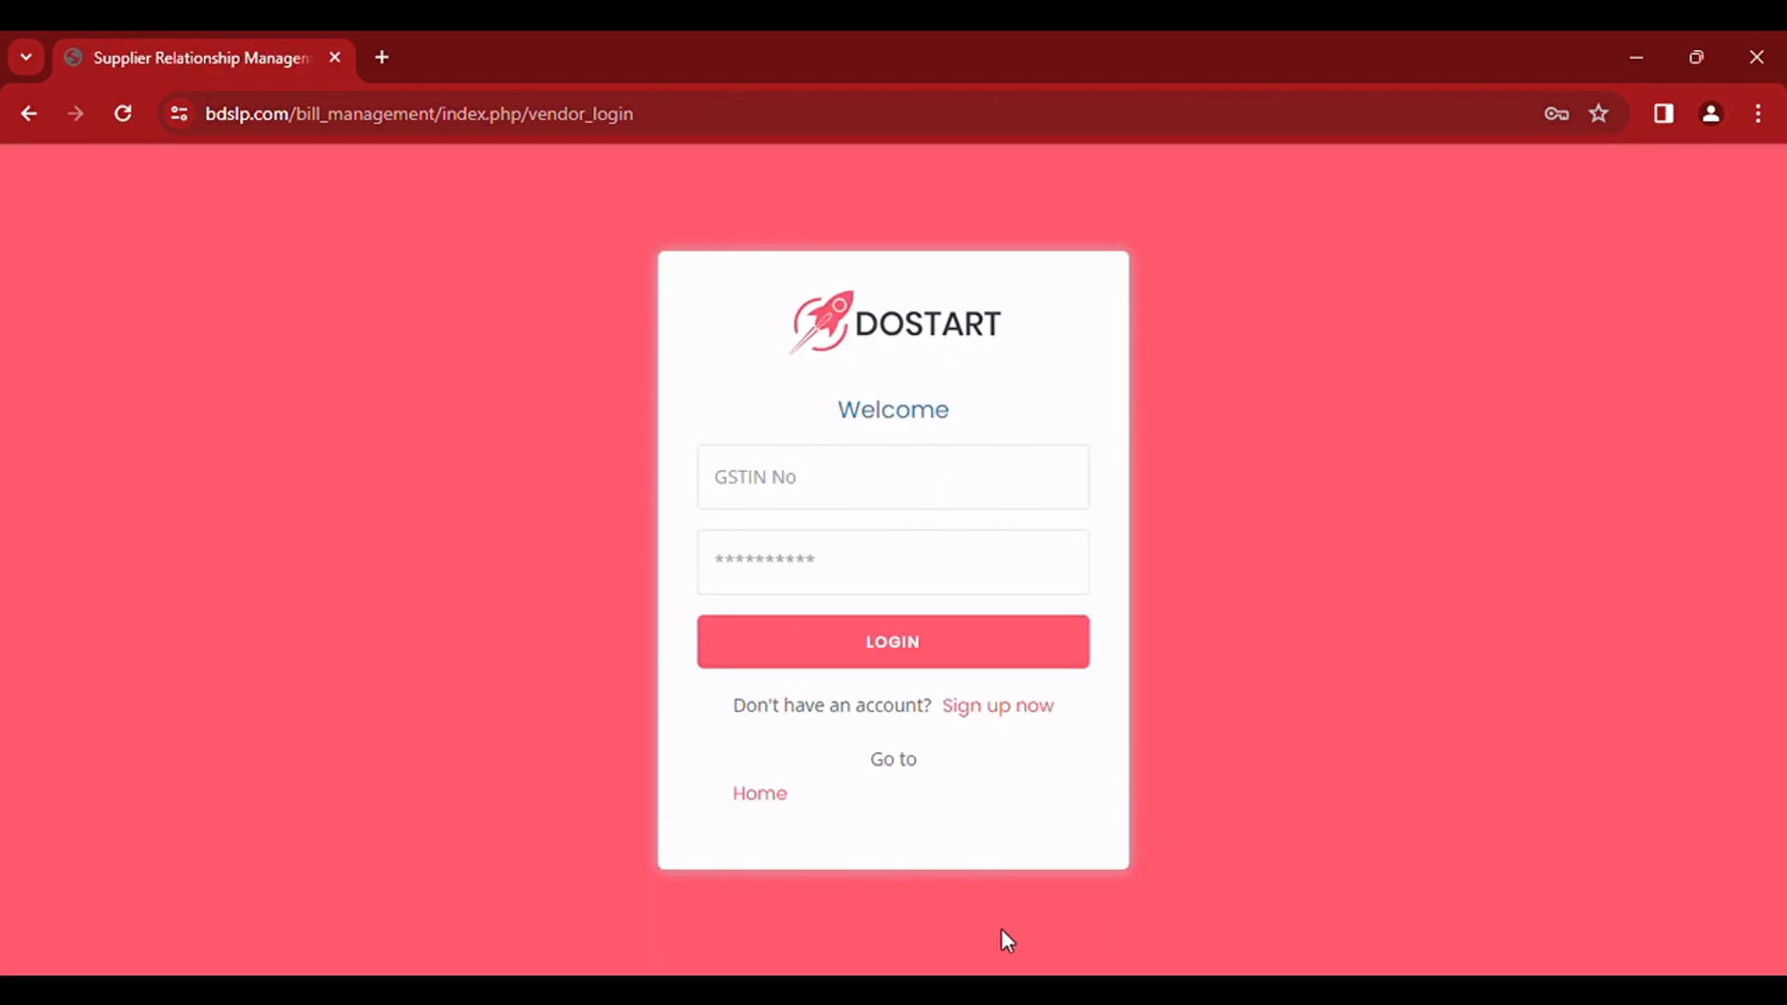
pyautogui.click(862, 507)
pyautogui.click(919, 561)
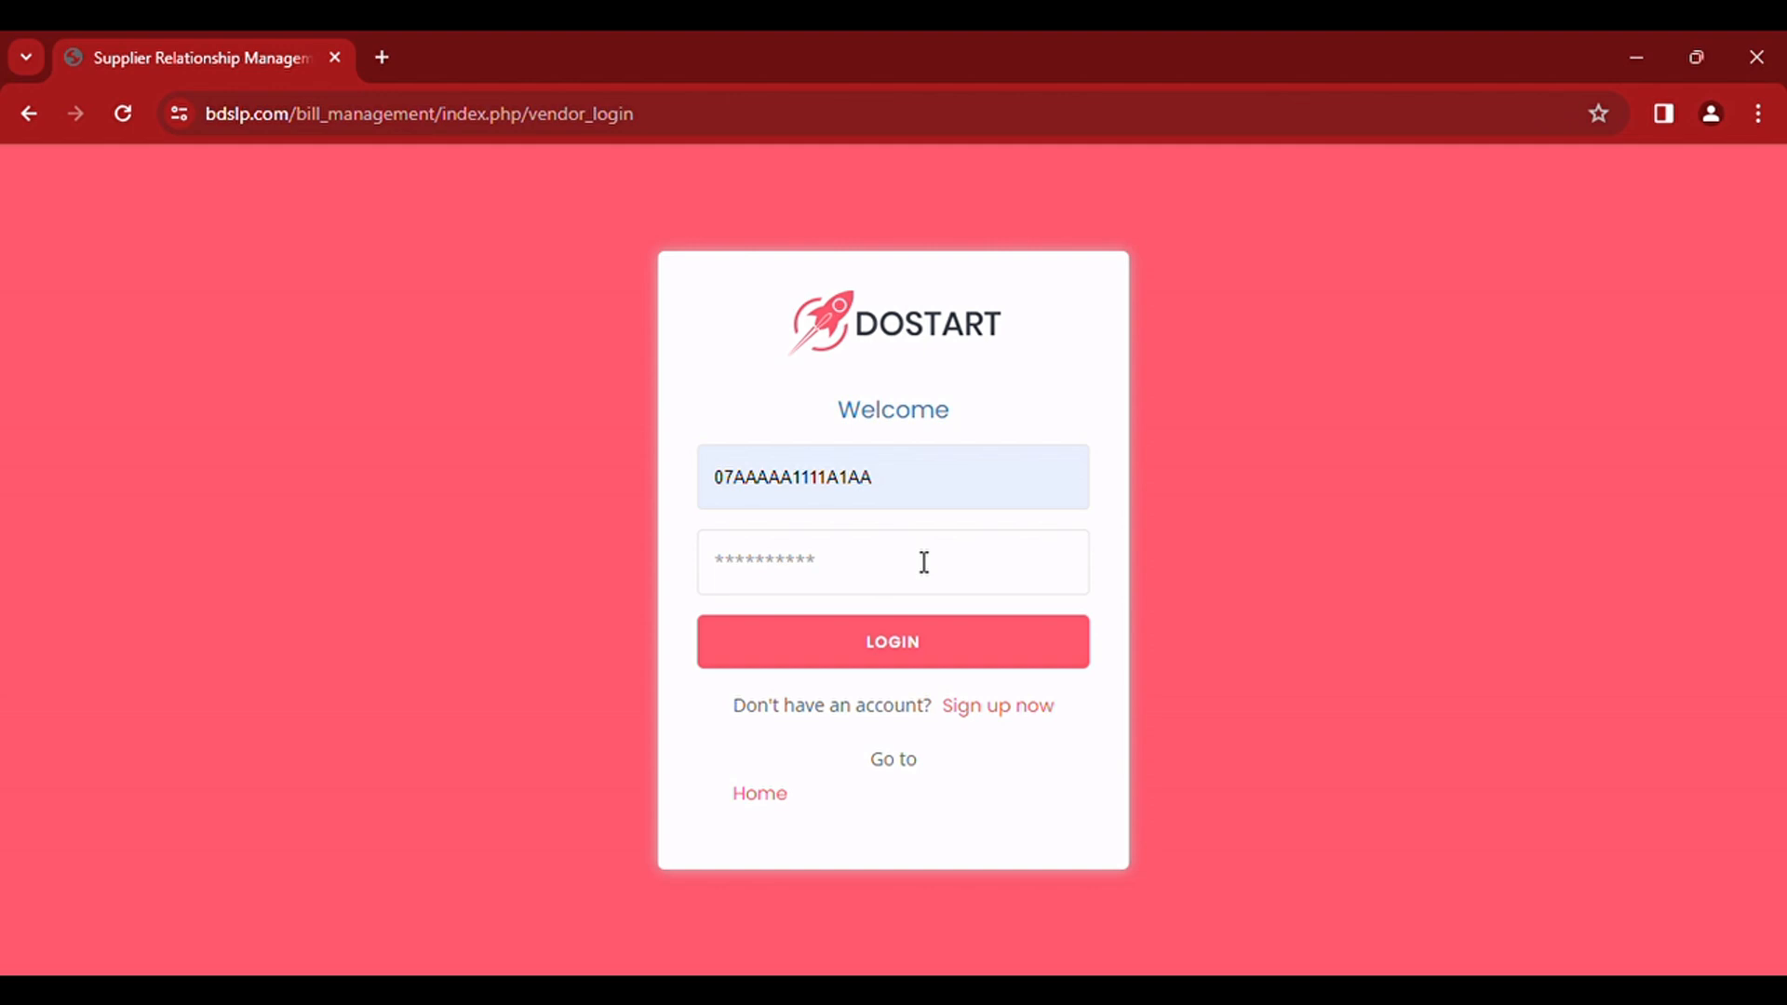
pyautogui.click(846, 585)
pyautogui.write('••')
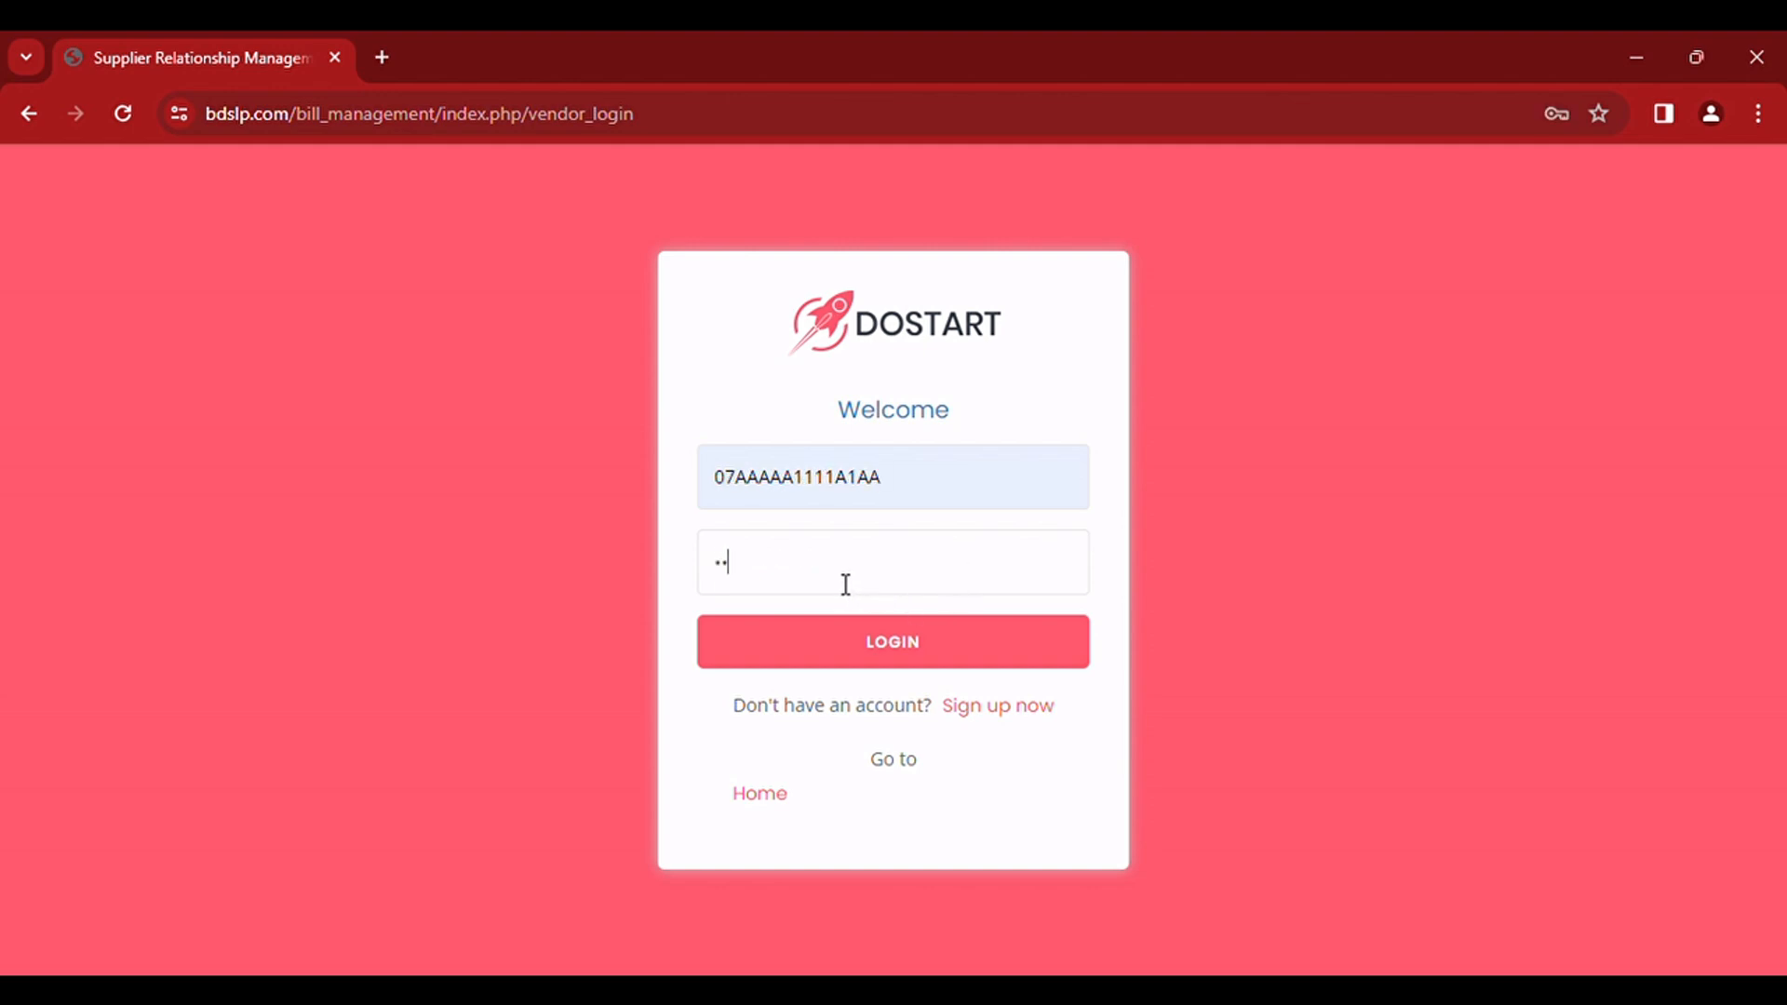
pyautogui.write('••••')
pyautogui.click(896, 642)
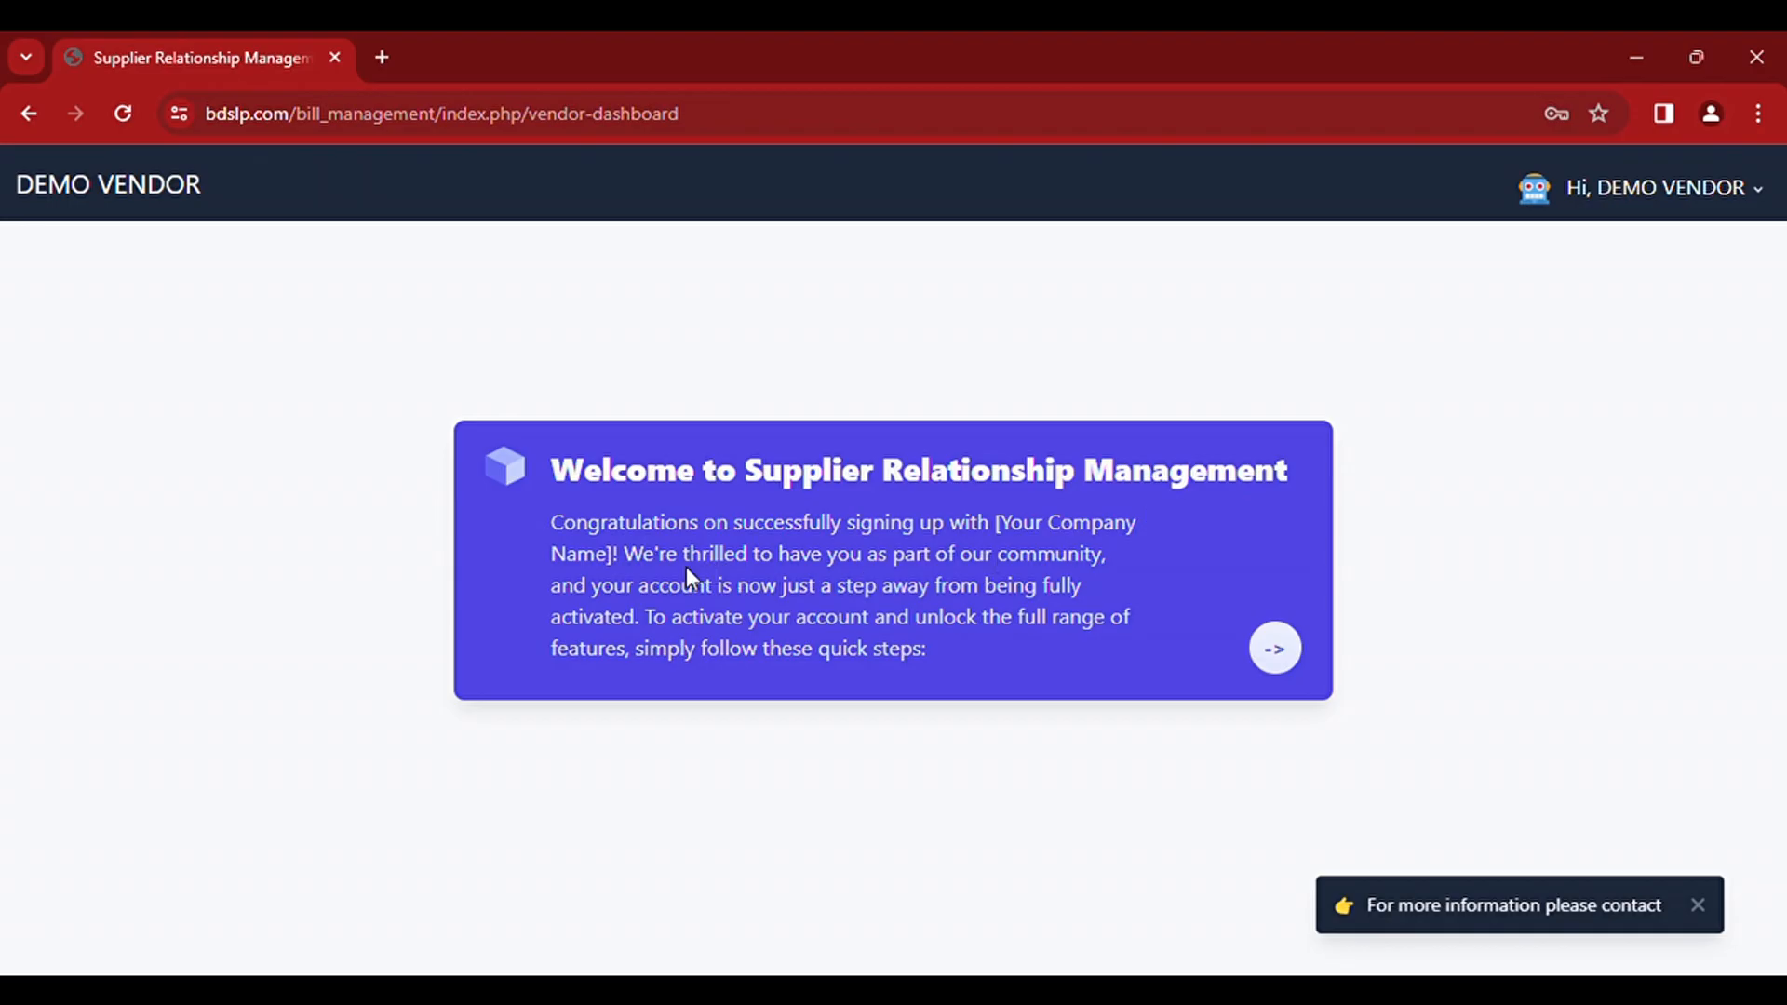
# Step: Continue from the welcome message and activate the account with the one-month trial pack
pyautogui.click(1294, 659)
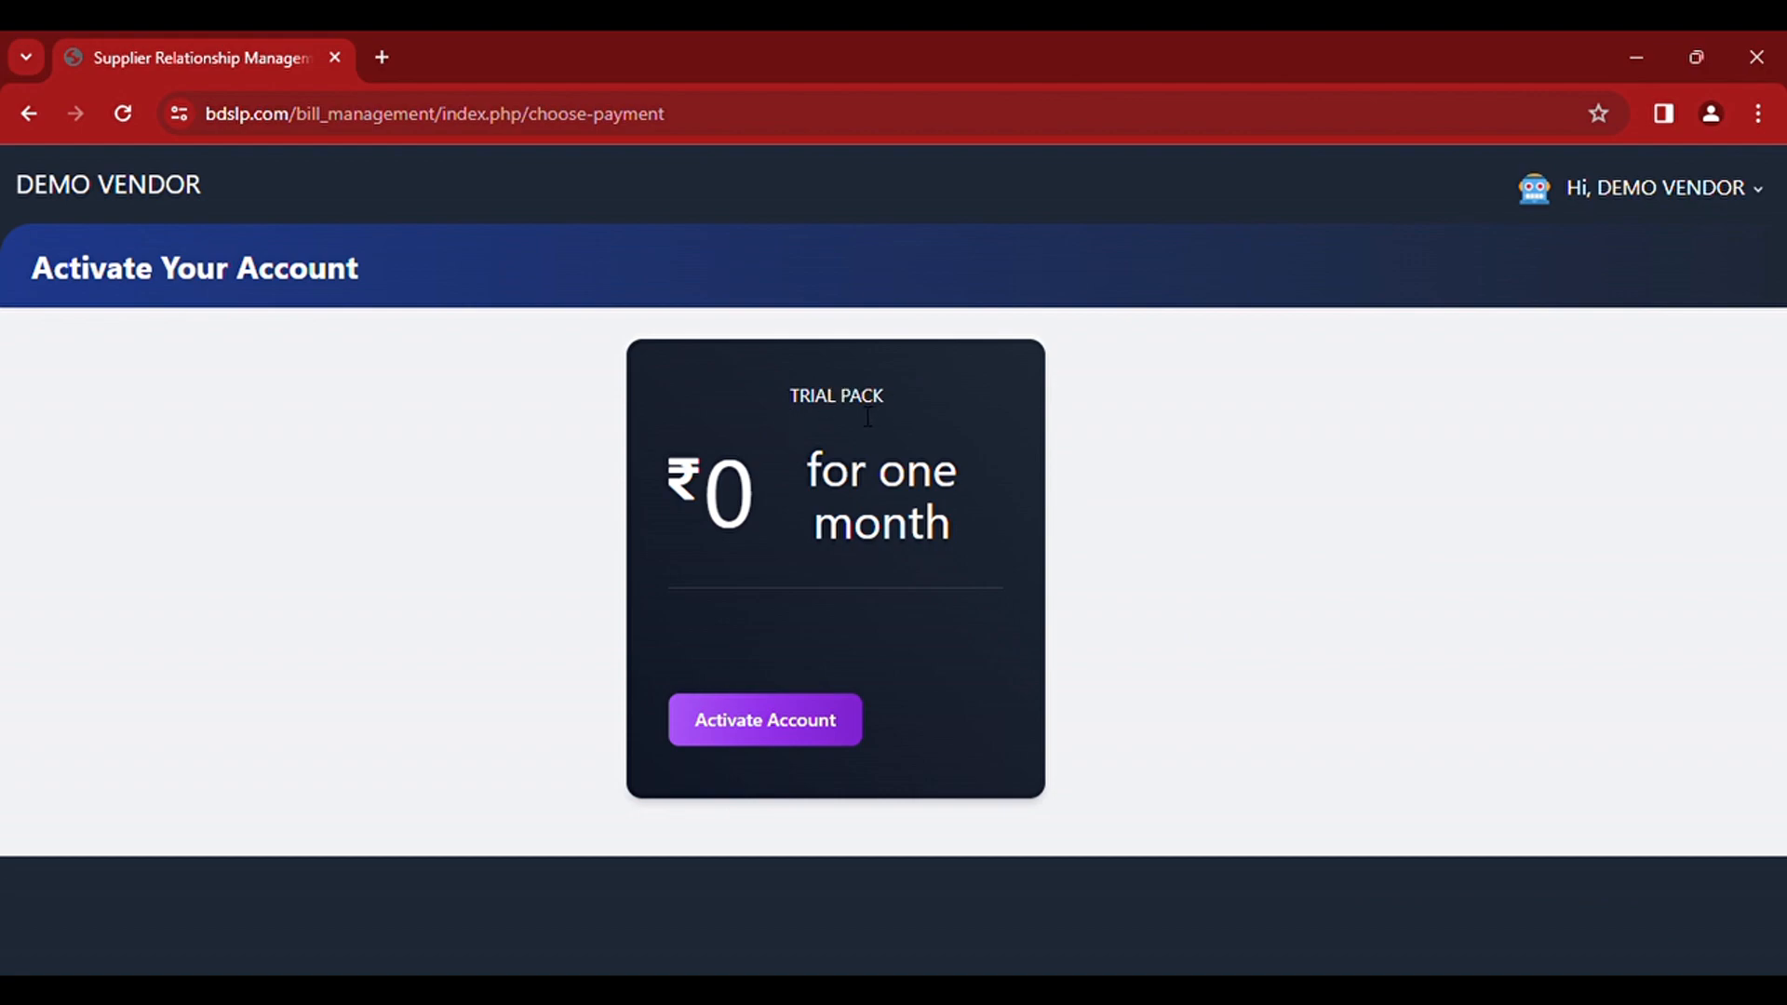
pyautogui.click(765, 735)
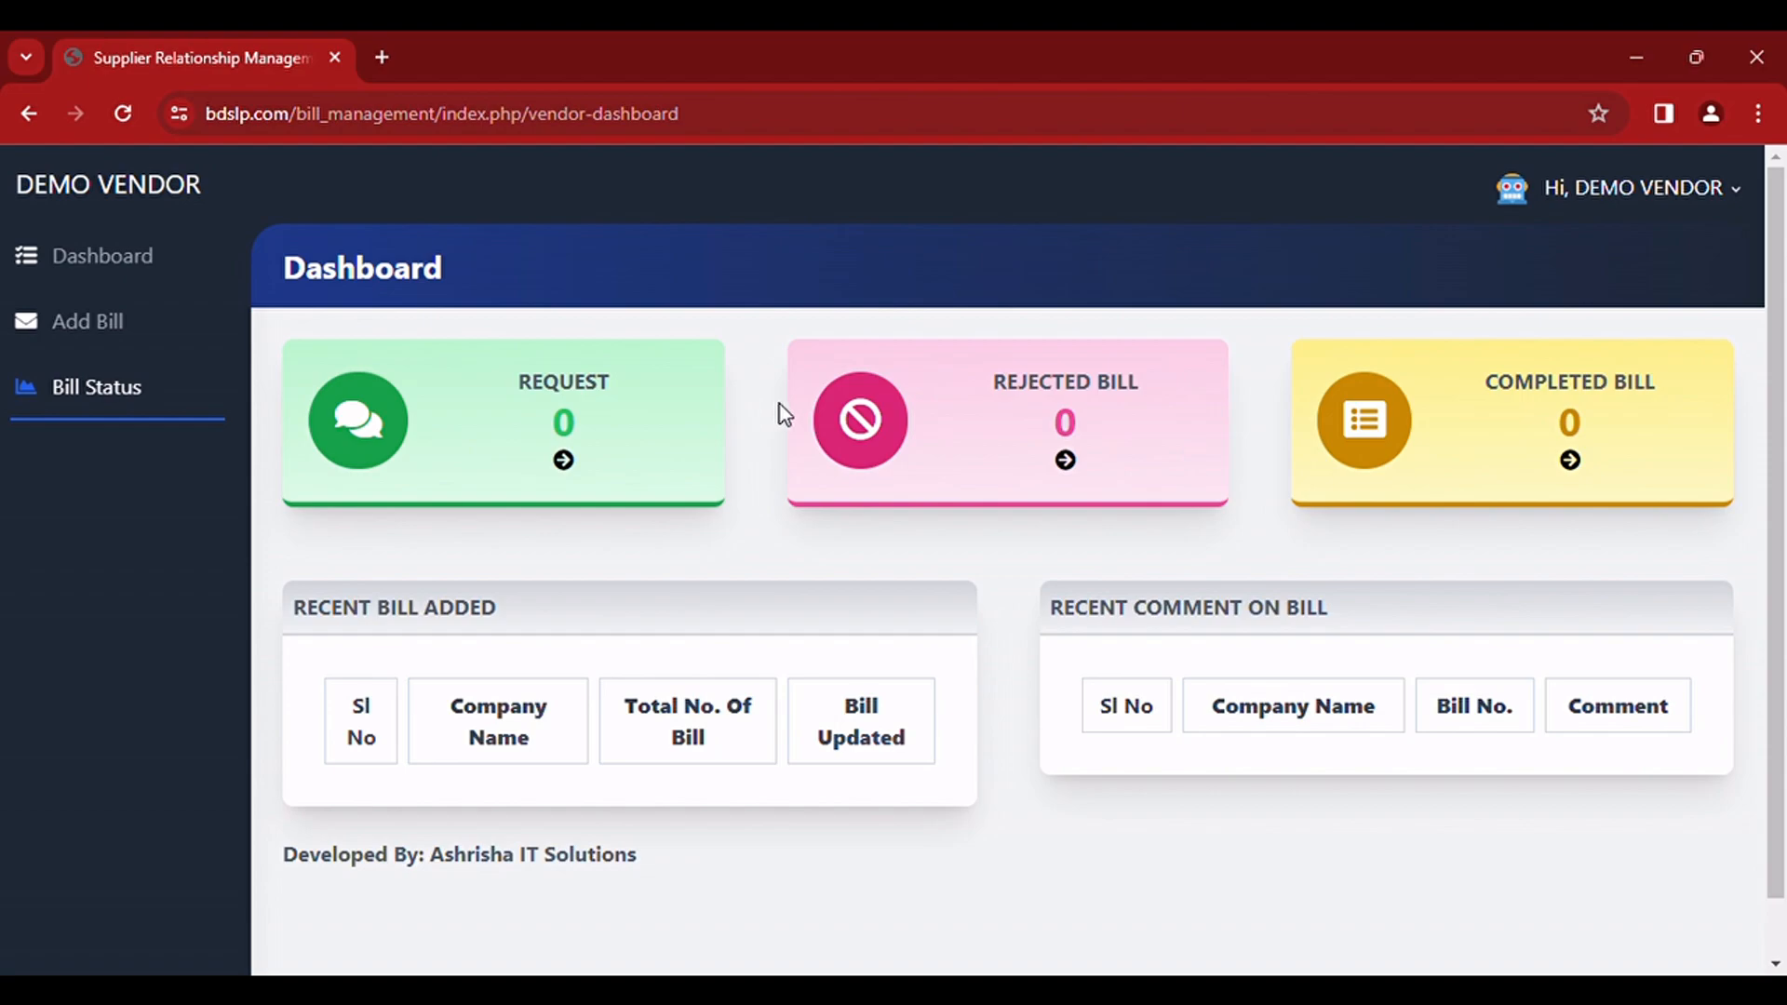
# Step: Look over the vendor dashboard and view the status list of all bills
pyautogui.click(99, 266)
pyautogui.scroll(-1, 800, 849)
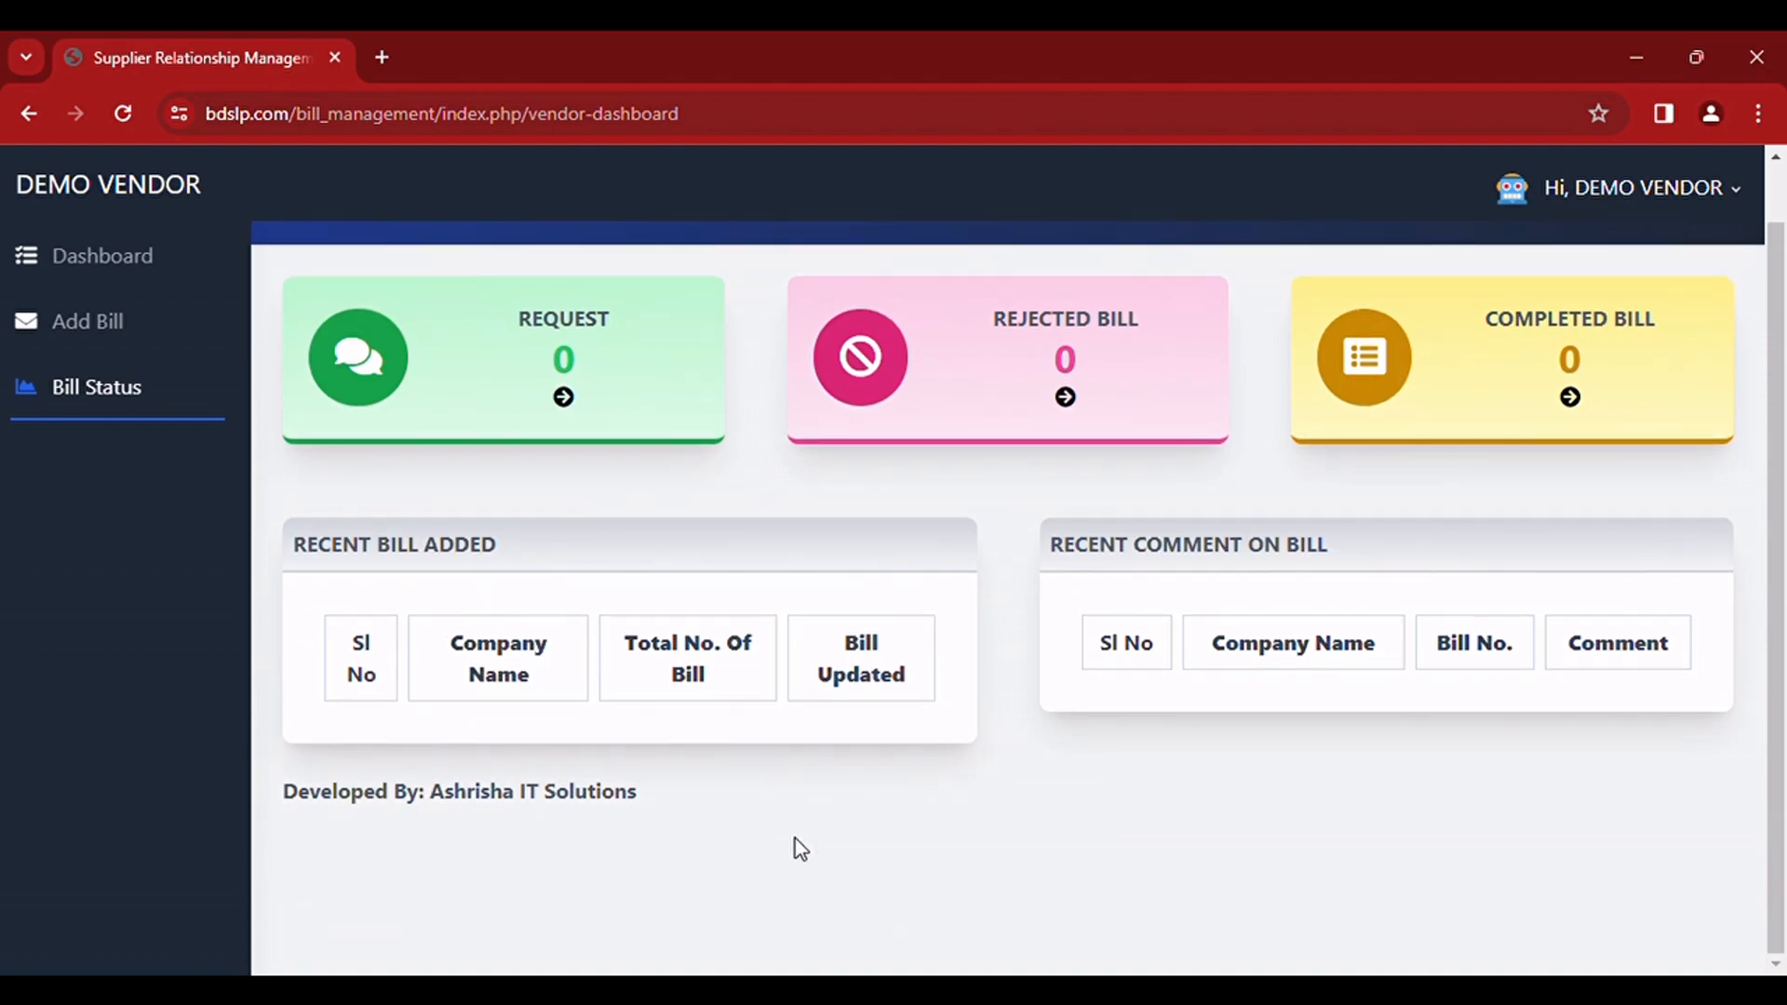
pyautogui.click(104, 400)
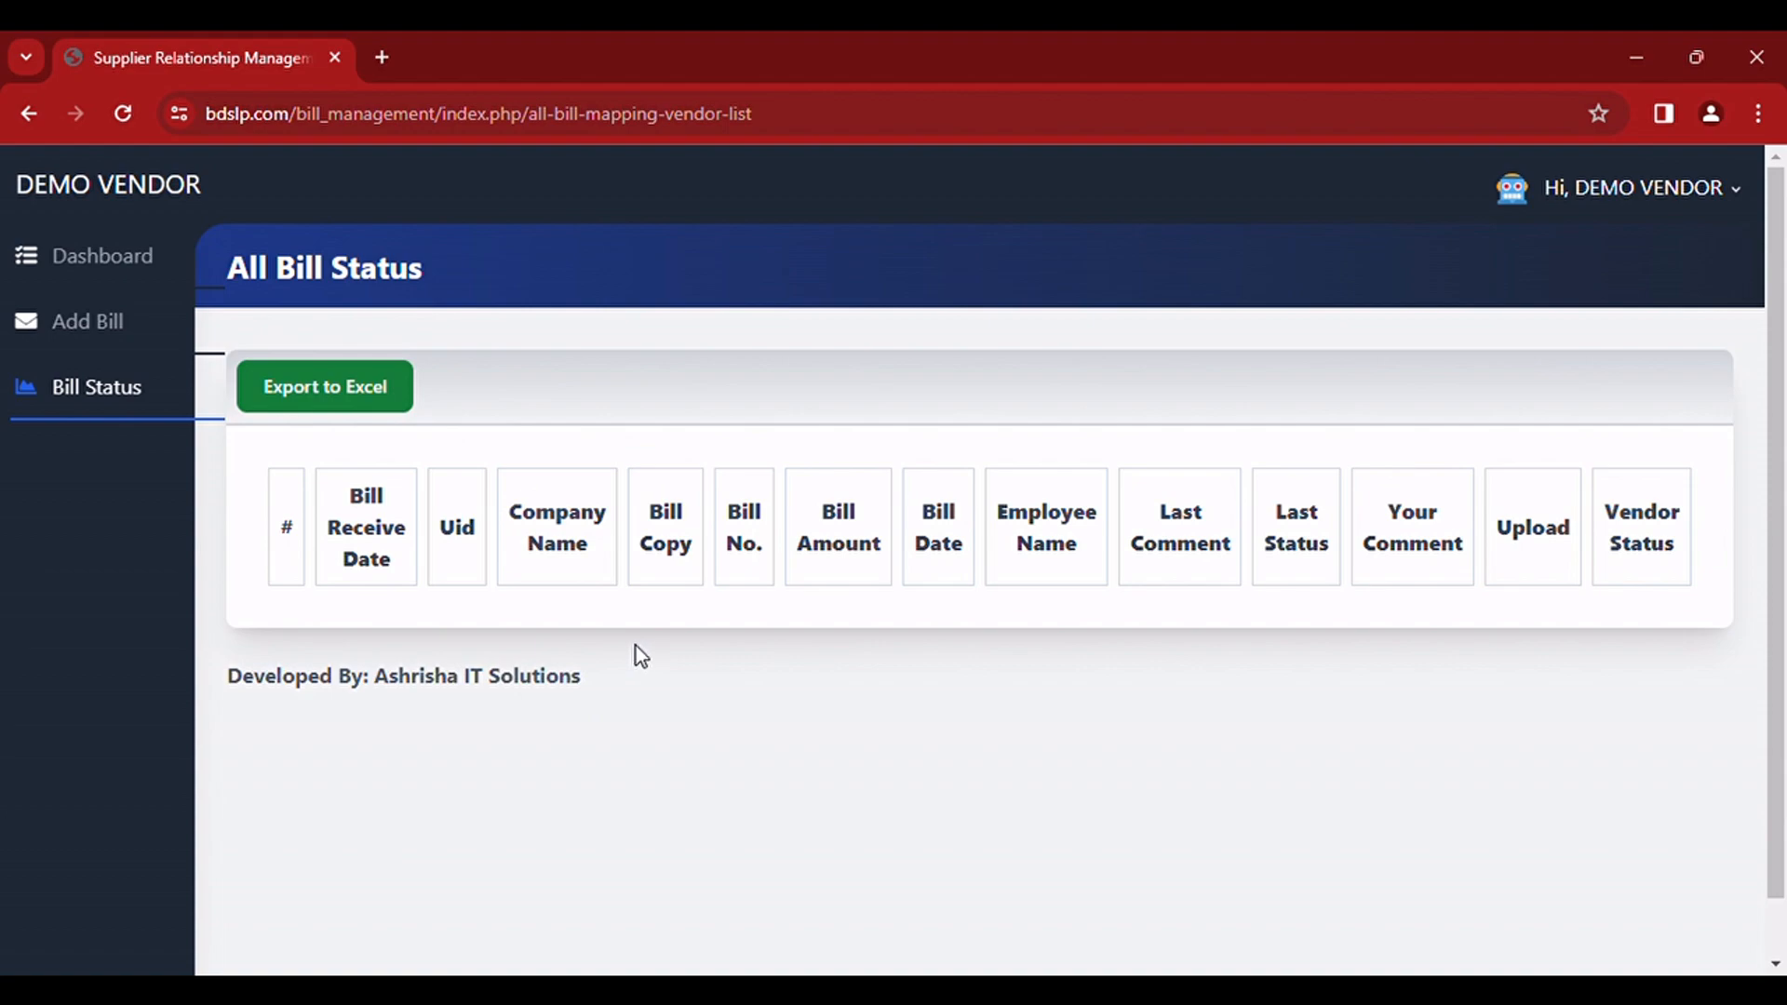
# Step: Start adding a new bill for the company DEMO STREAMLINEPRO with bill number 1111
pyautogui.click(101, 341)
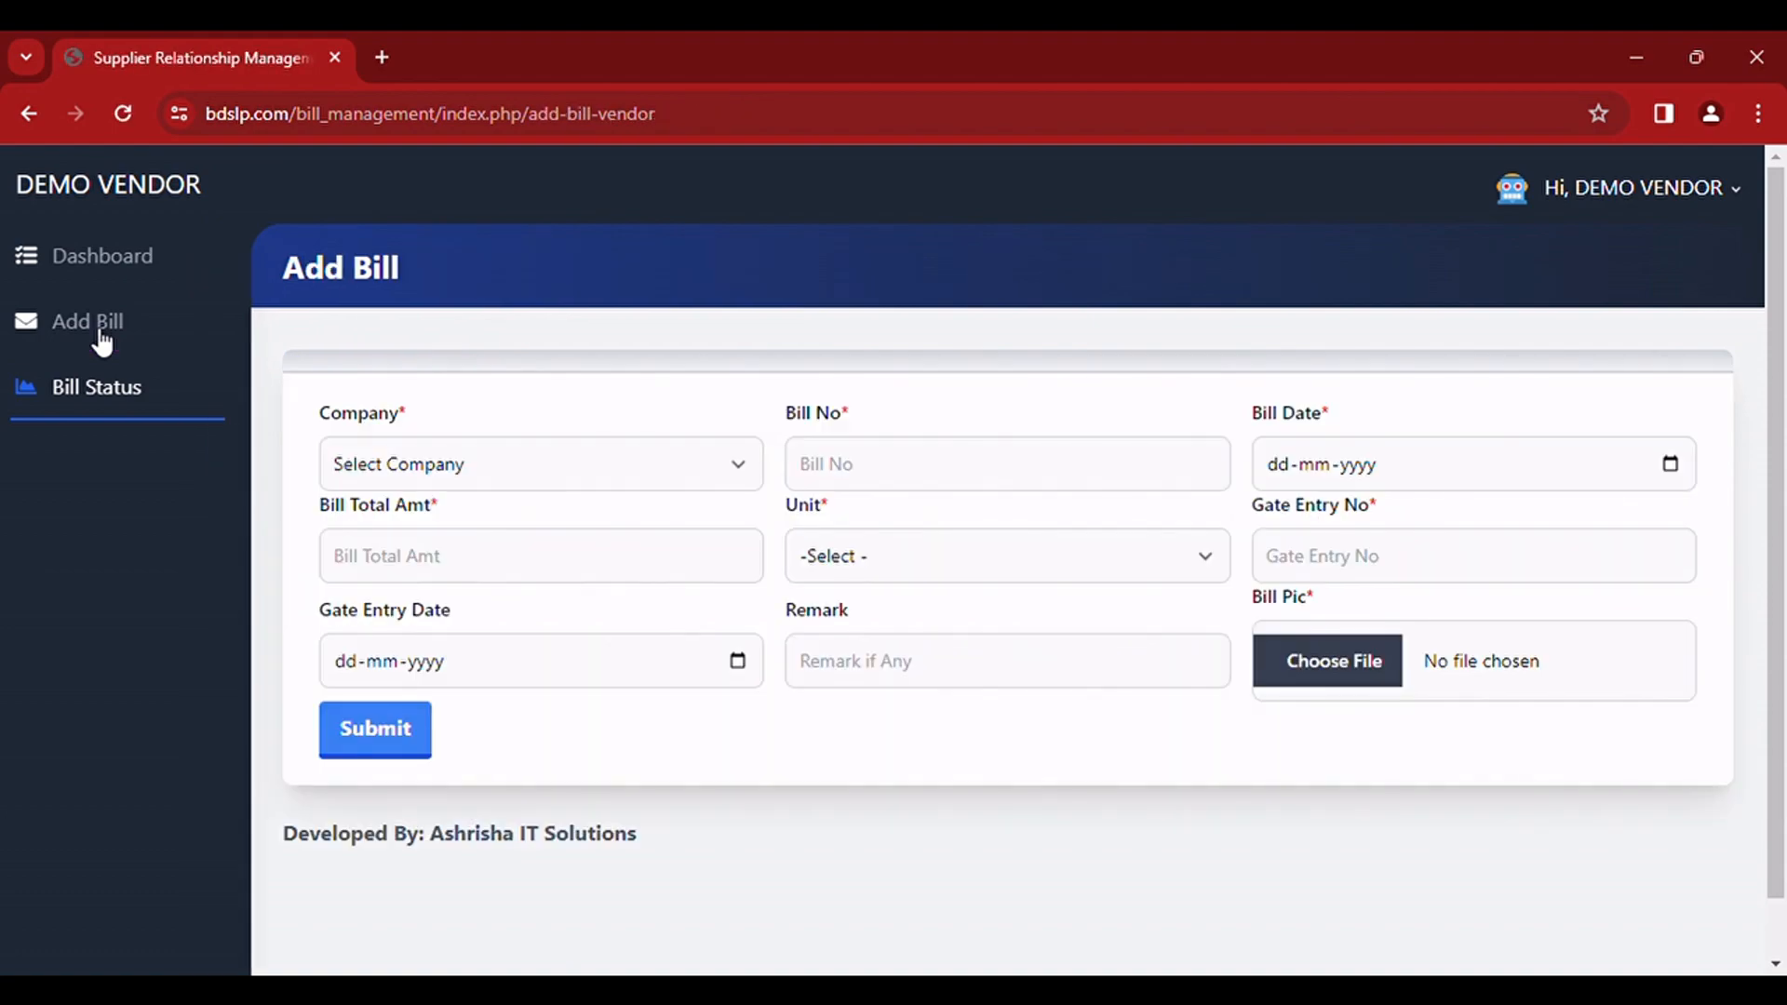
pyautogui.click(527, 461)
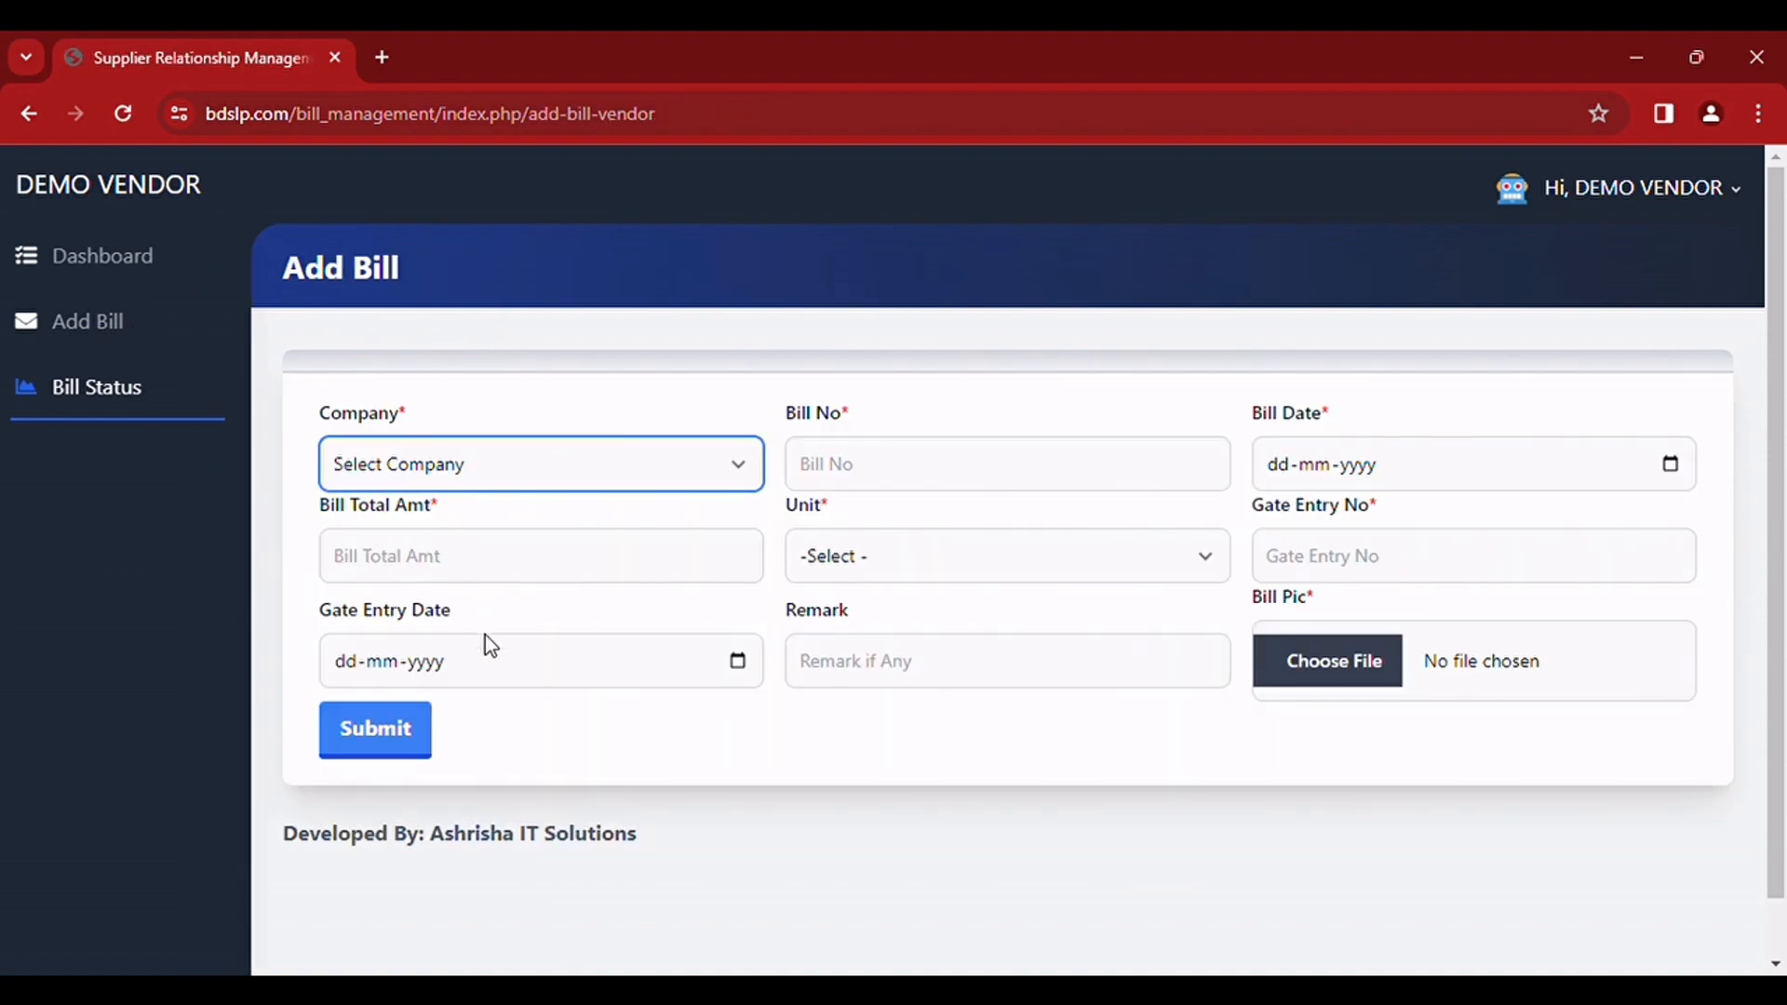
pyautogui.press('Down')
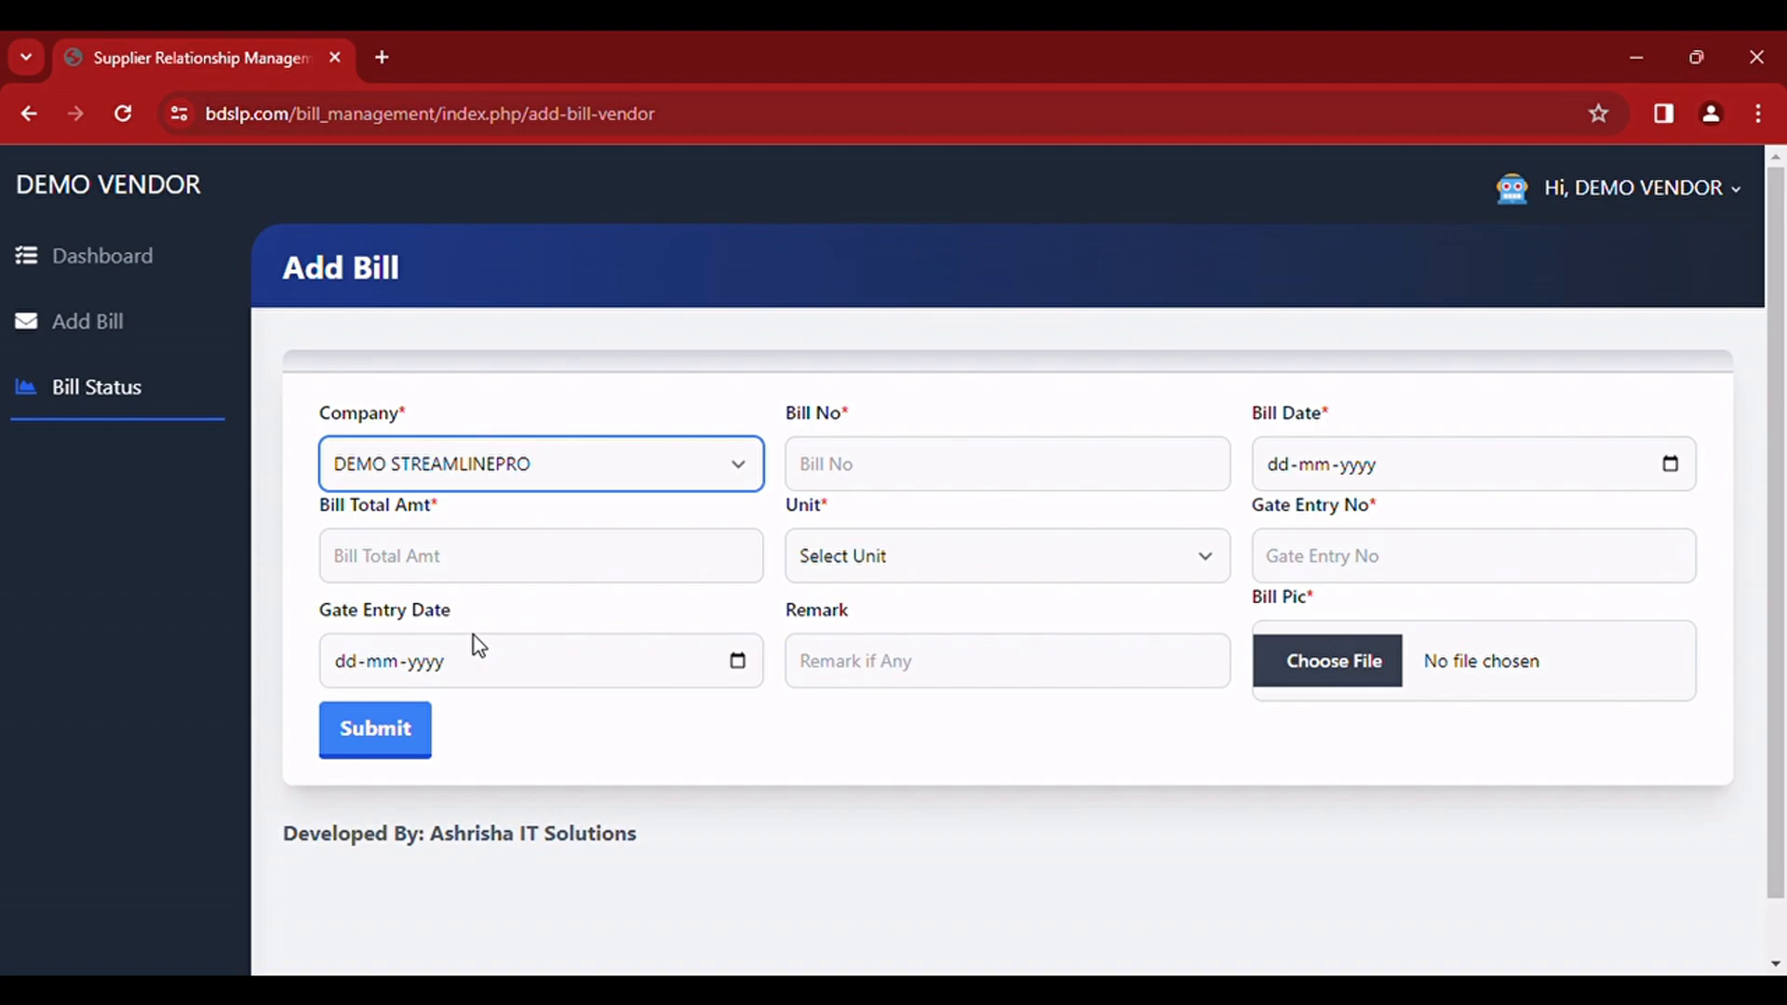
pyautogui.click(849, 475)
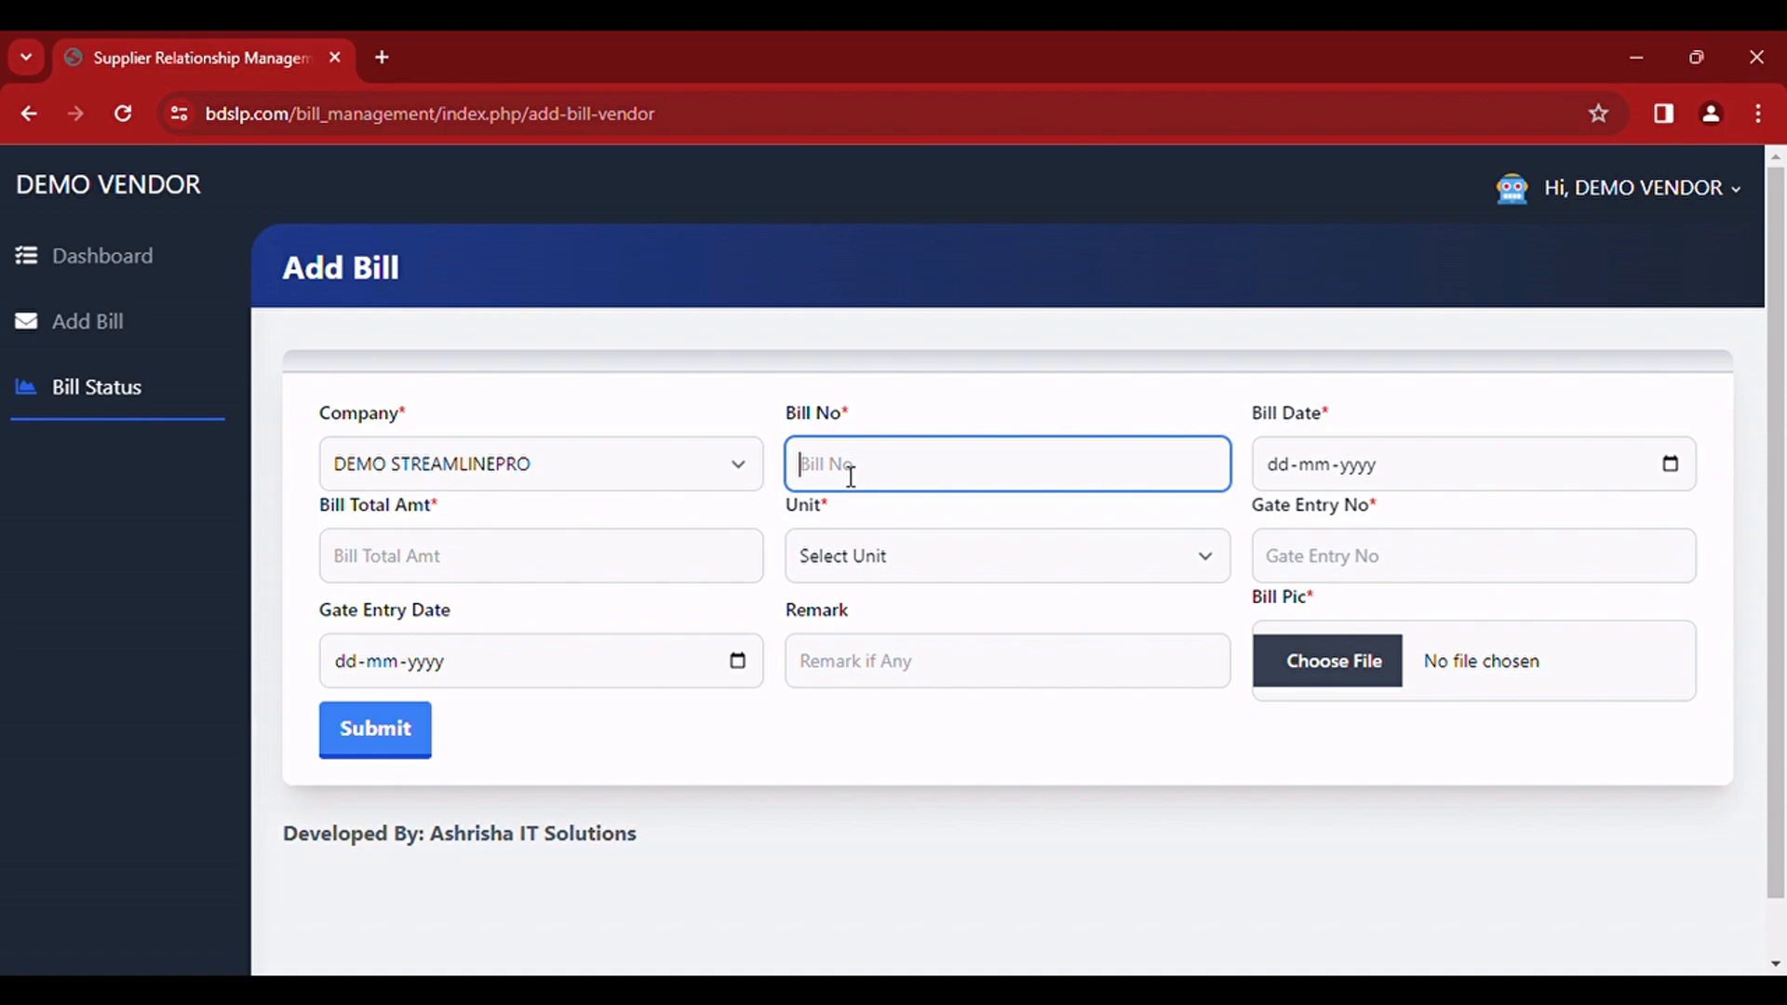
pyautogui.write('1111')
# Step: Set the bill date to 18-03-2024 and the bill total amount to 1111
pyautogui.click(1671, 473)
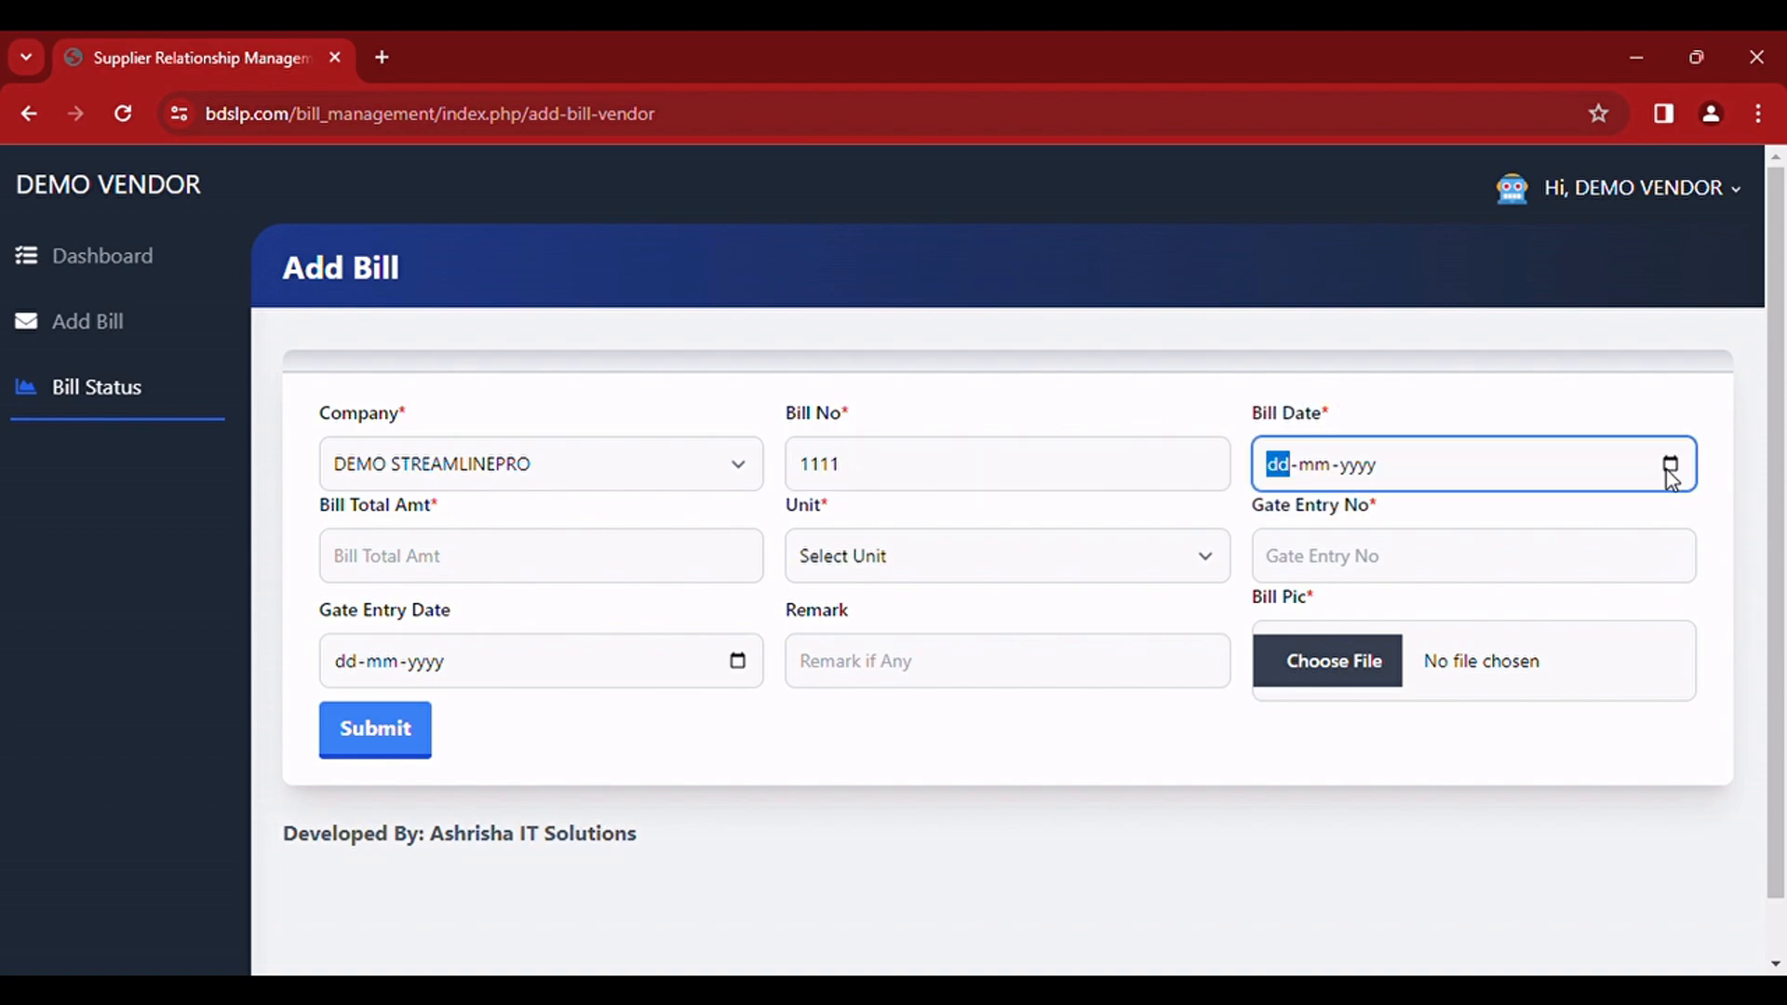
pyautogui.click(1288, 723)
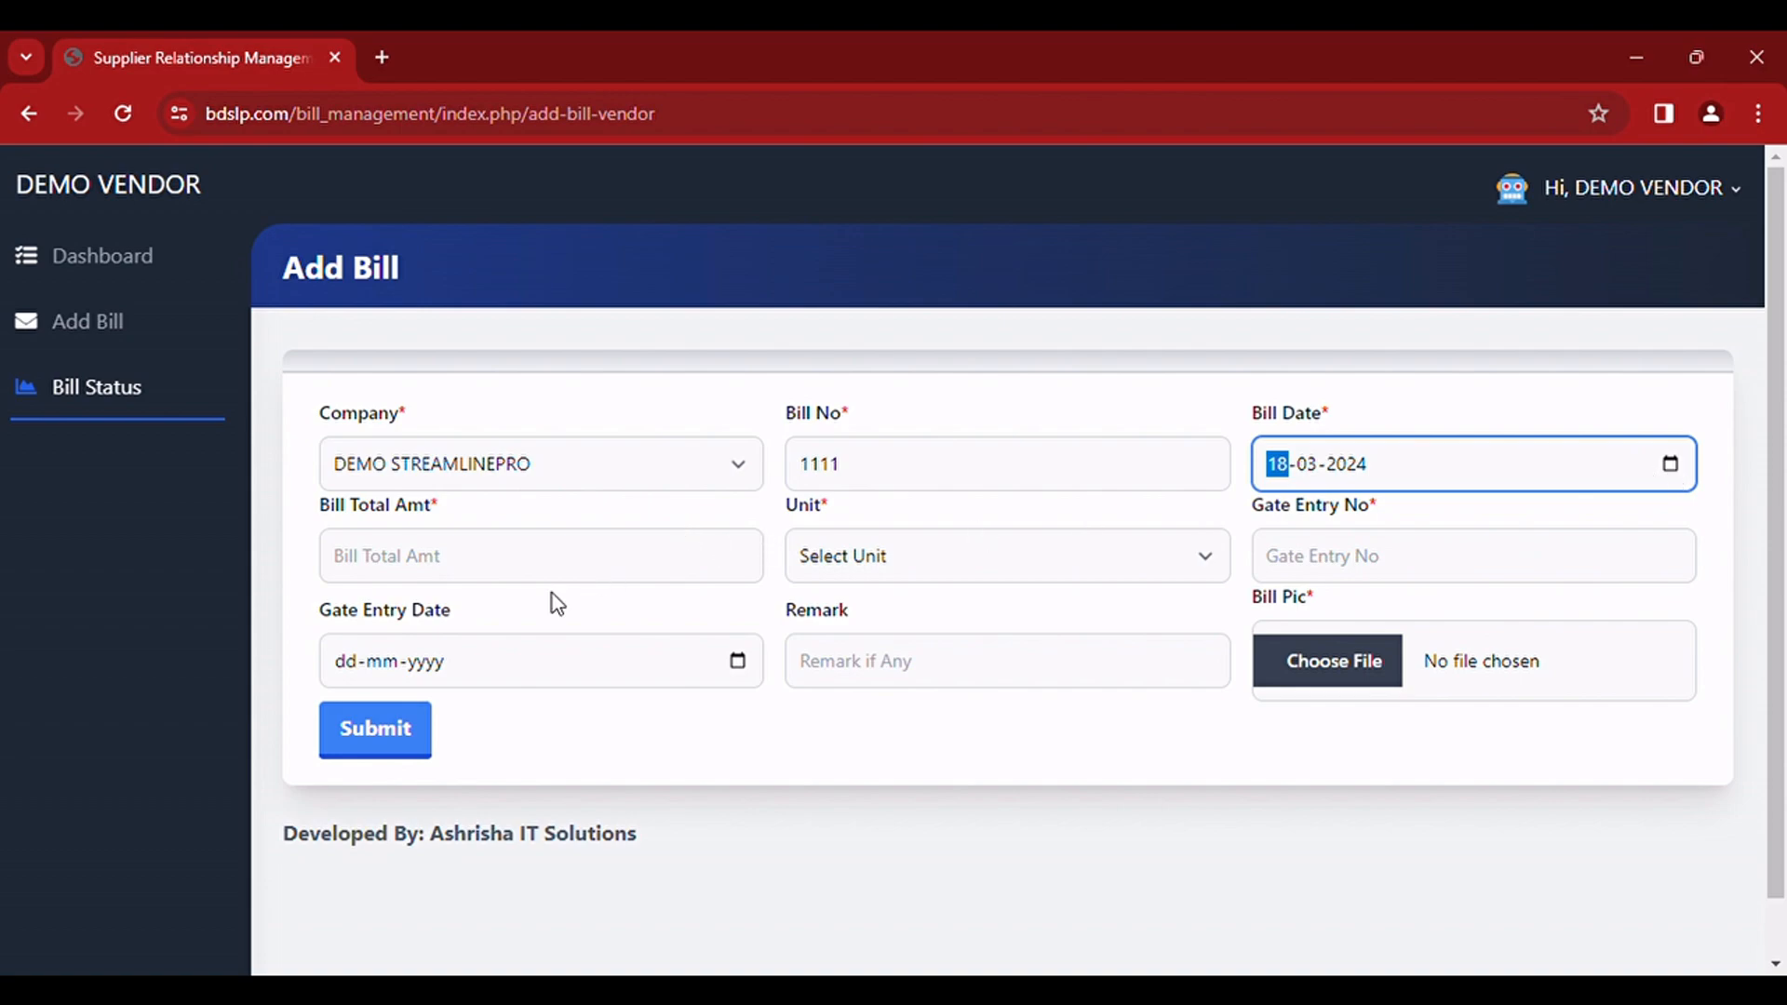
pyautogui.click(510, 566)
pyautogui.write('1111')
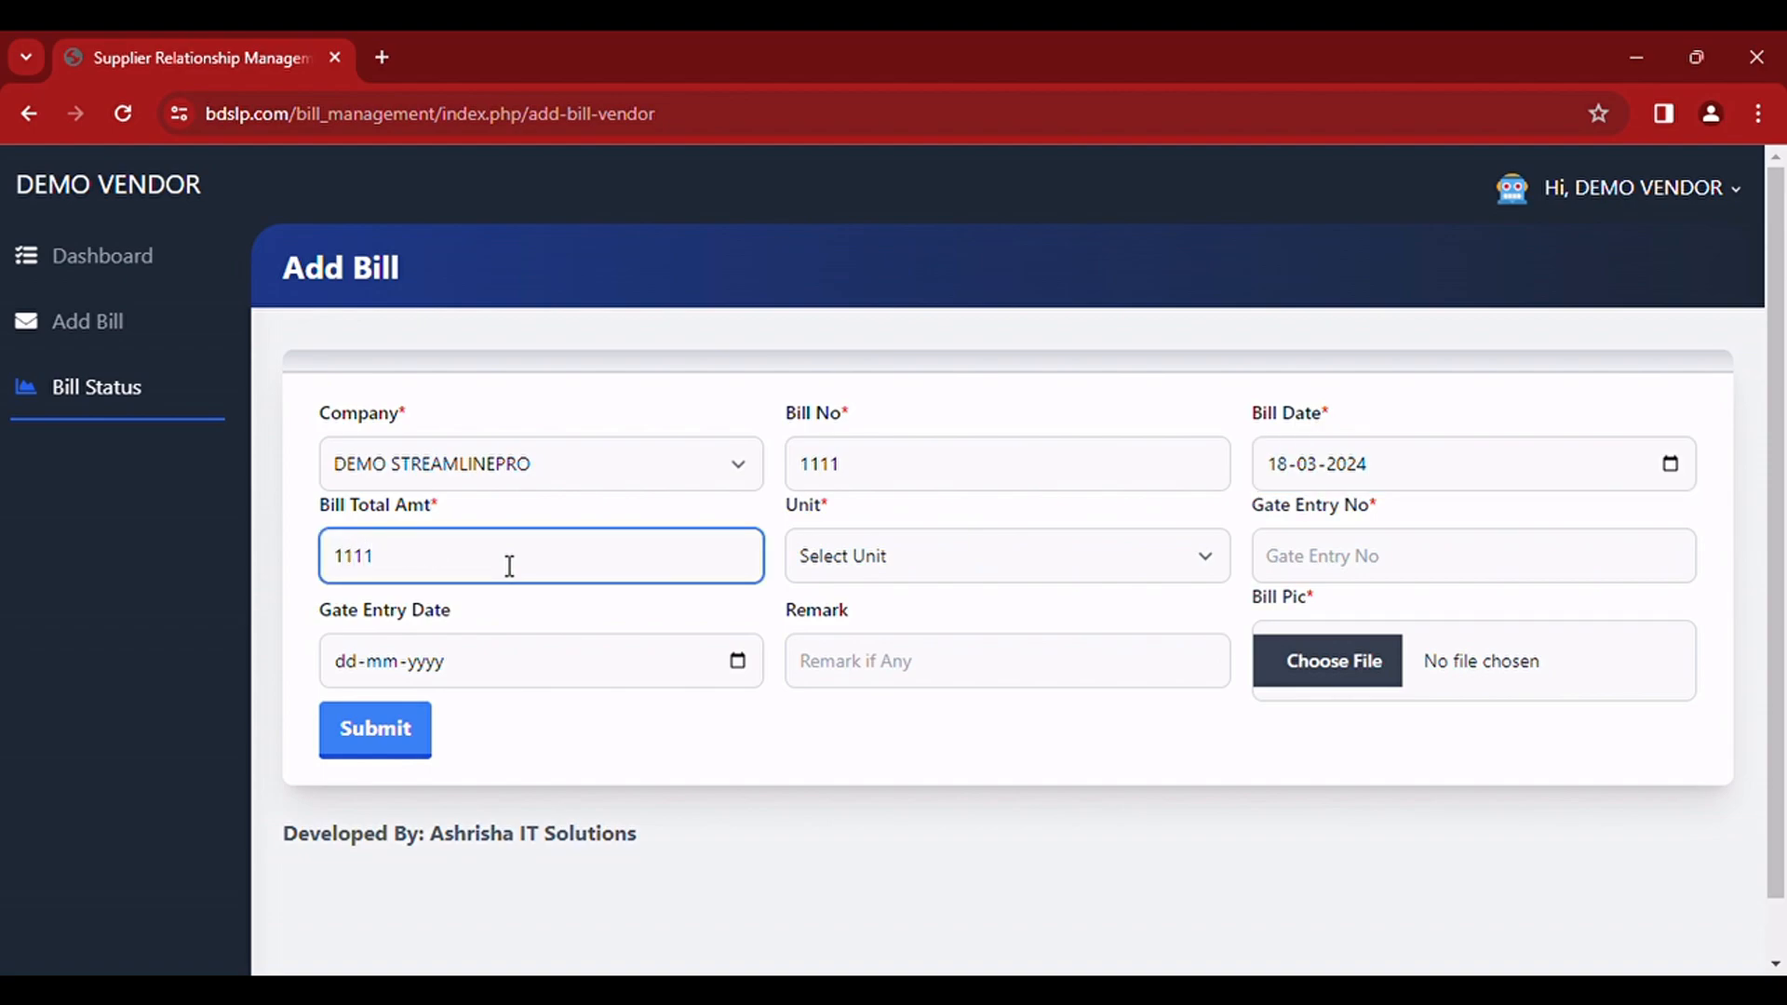
# Step: Select DEMO UNIT as the bill's unit and enter 1111 as the gate entry number
pyautogui.click(926, 577)
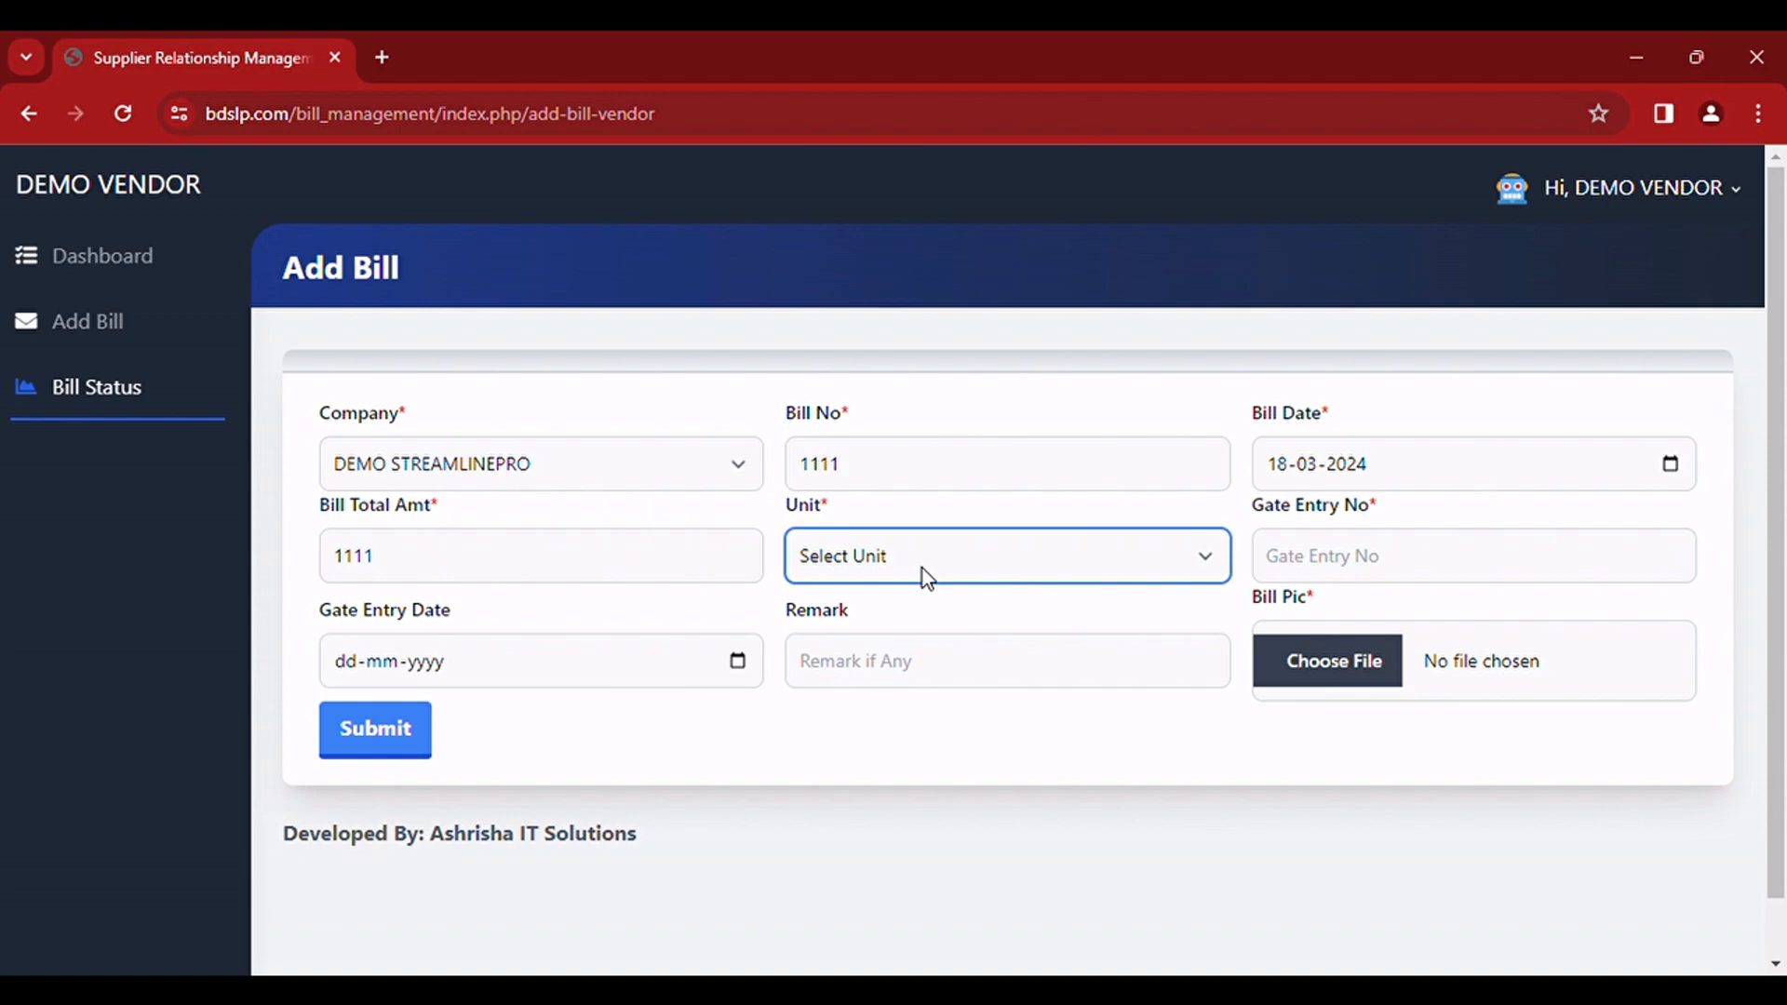
pyautogui.click(926, 633)
pyautogui.click(1322, 580)
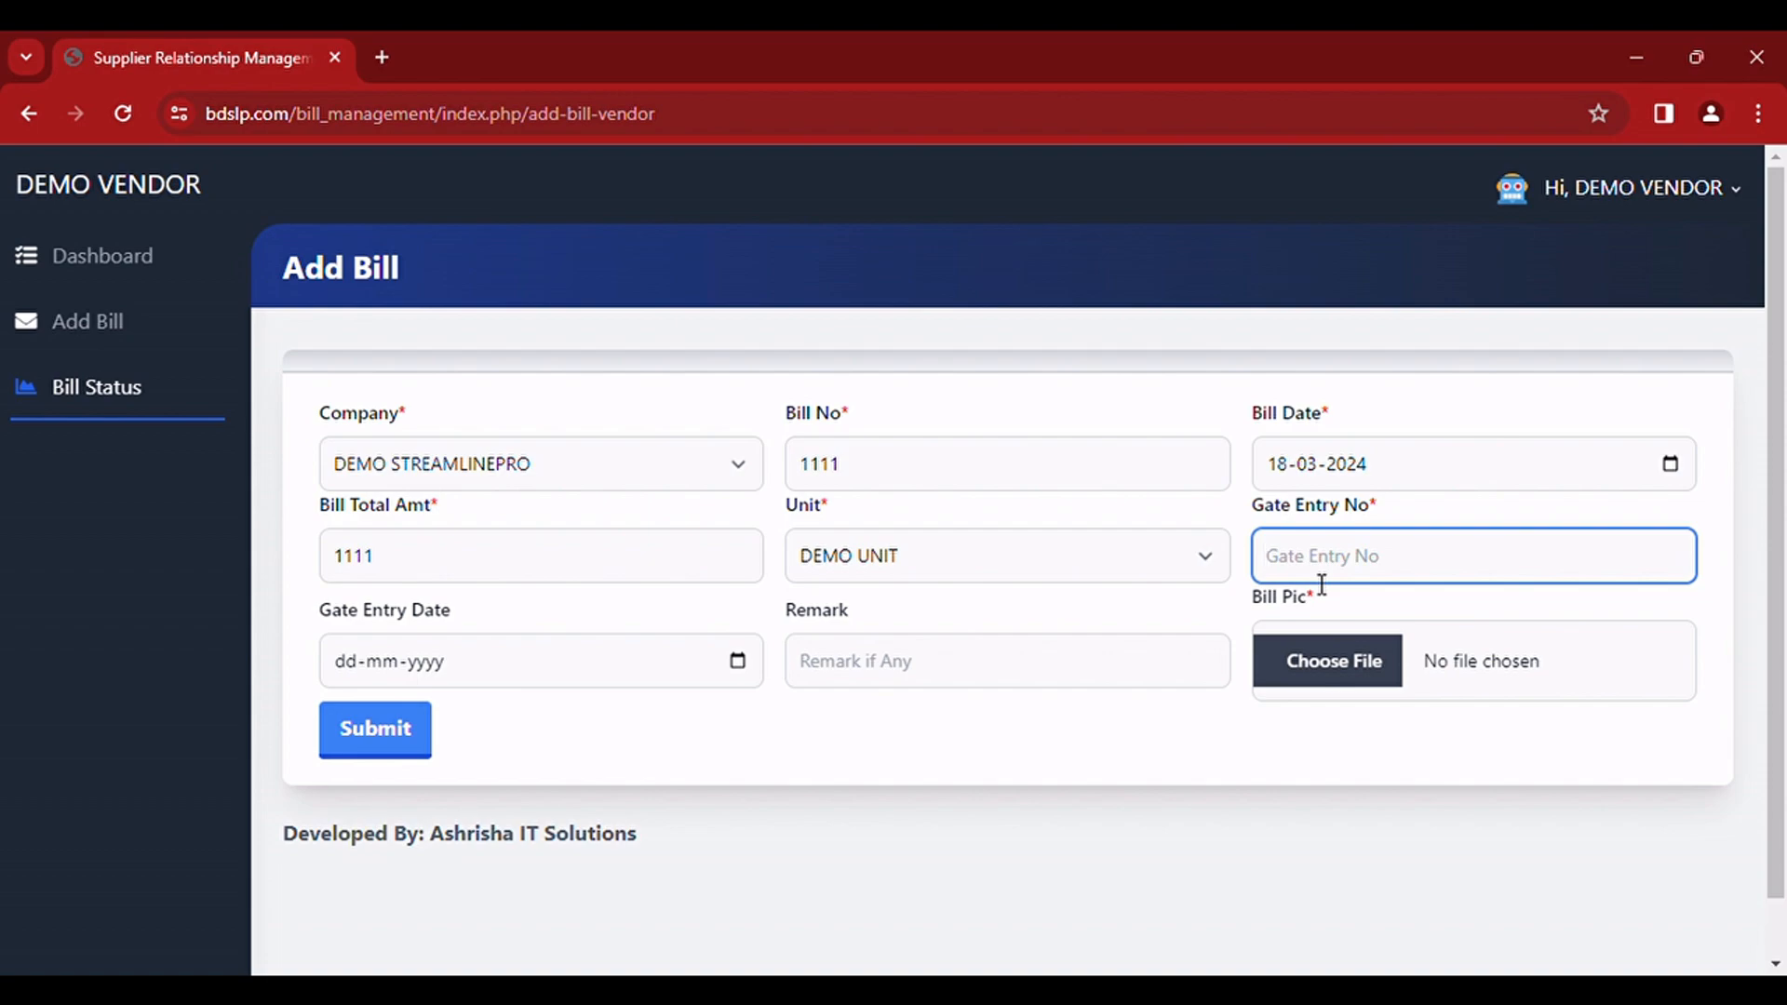
pyautogui.write('1111')
# Step: Set the gate entry date to 18-03-2024 and enter the remark TEST
pyautogui.click(687, 664)
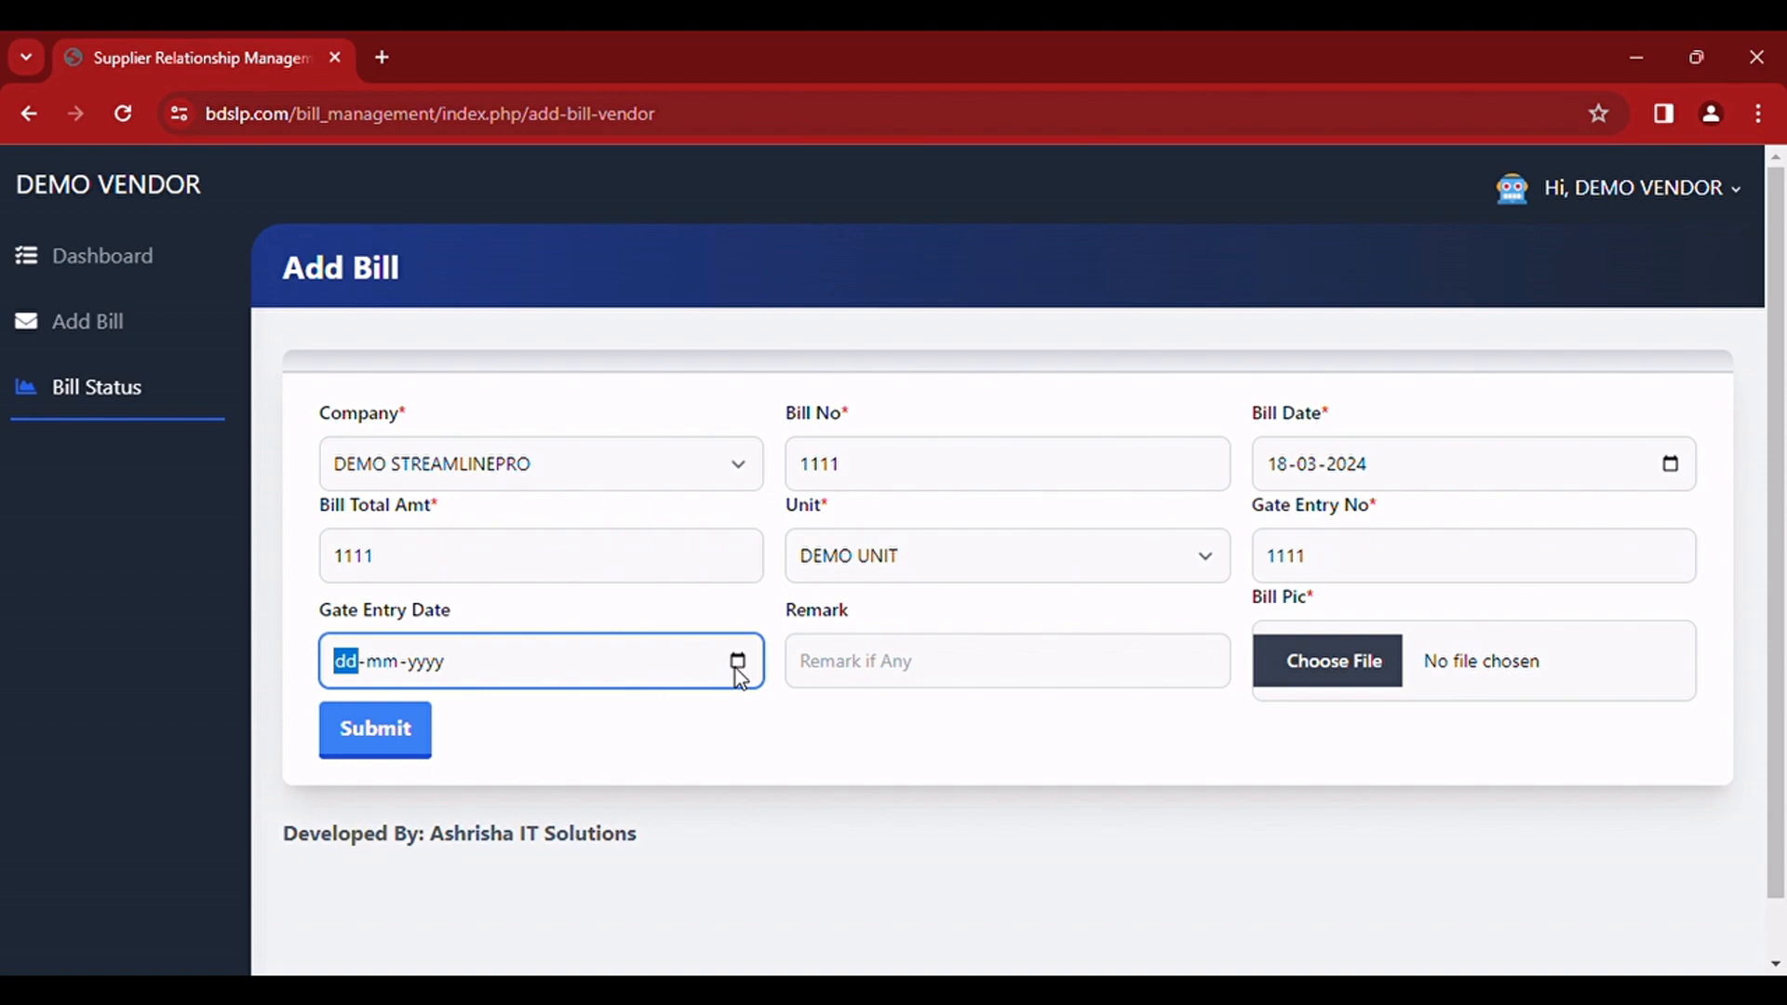
pyautogui.click(354, 482)
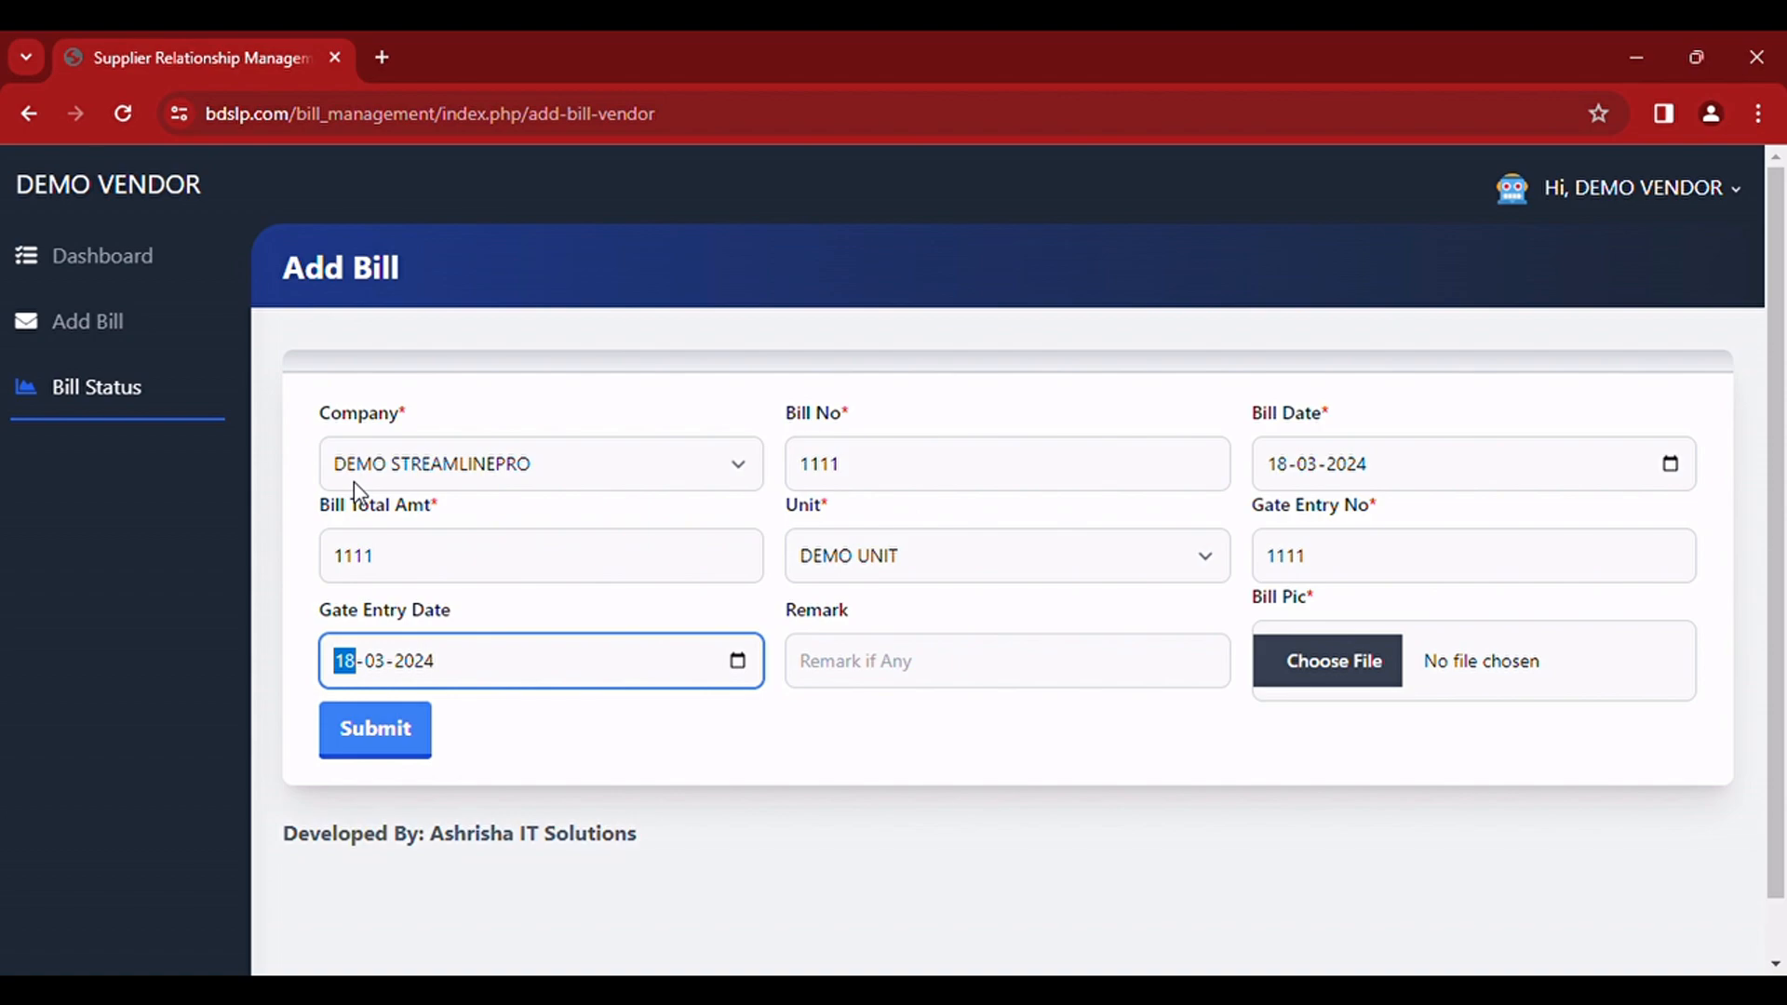
pyautogui.click(869, 669)
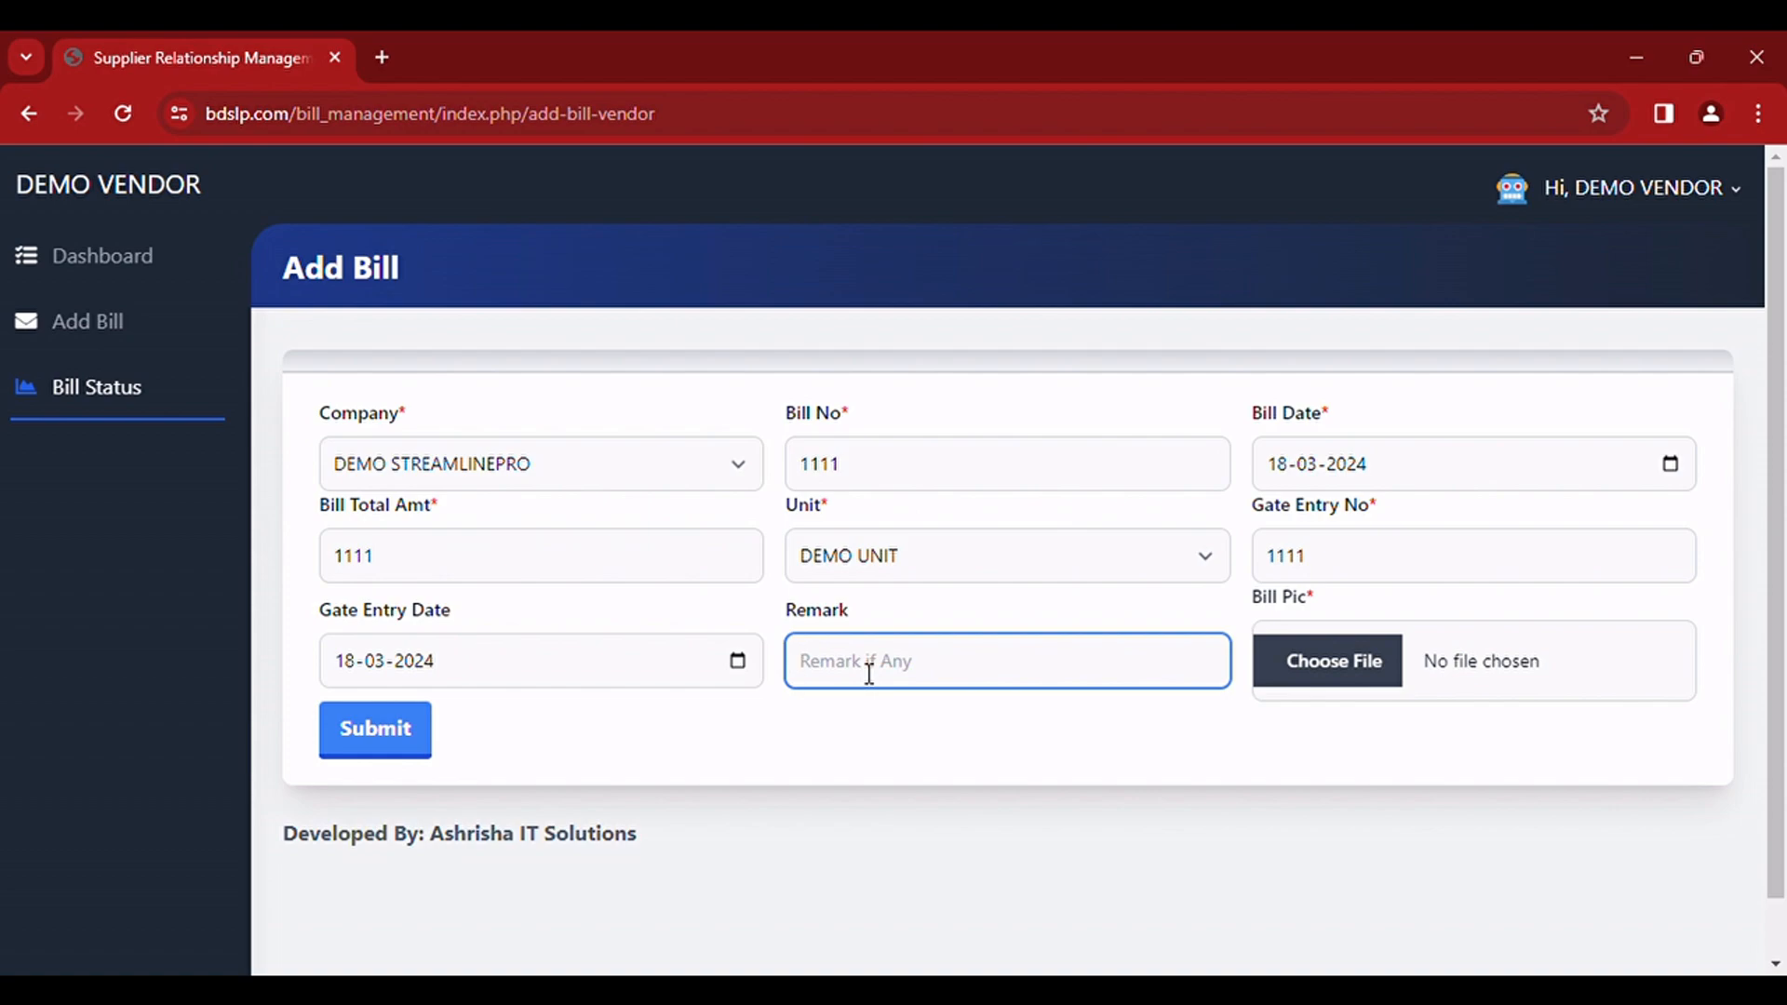
pyautogui.write('TEST')
# Step: Attach Screenshot 2023-06-14 203811.png as the bill picture and submit the new bill
pyautogui.click(1355, 682)
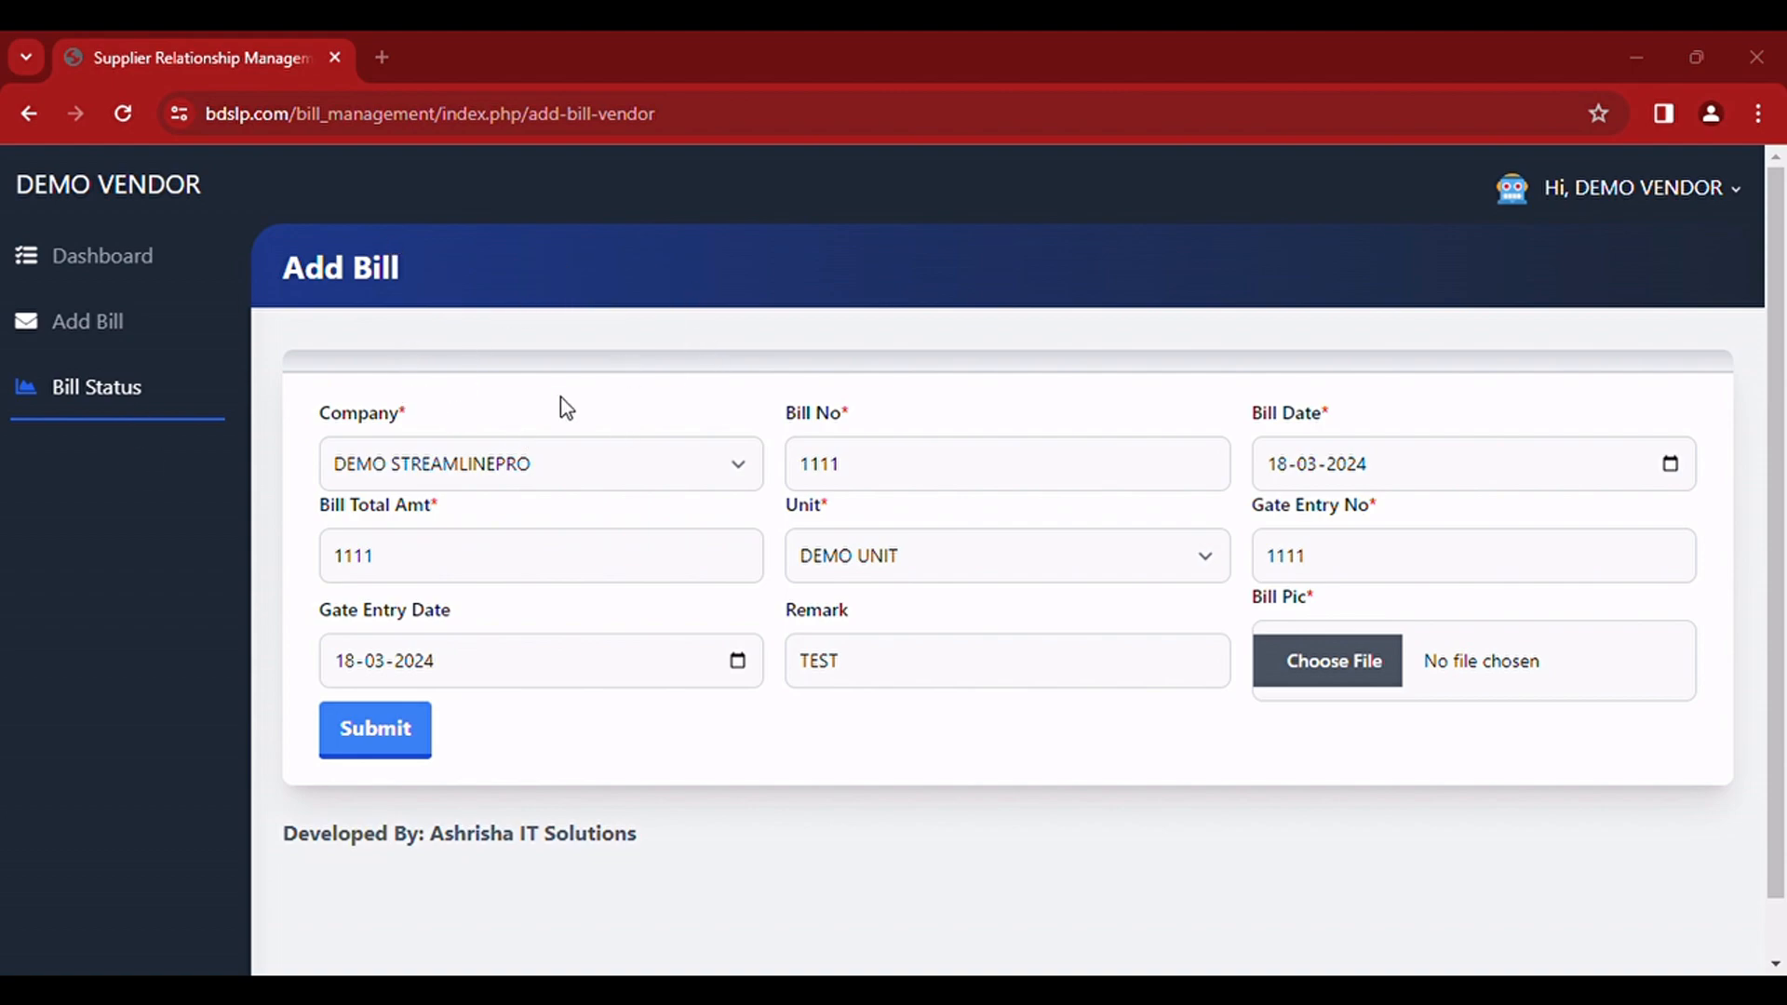
pyautogui.doubleClick(757, 238)
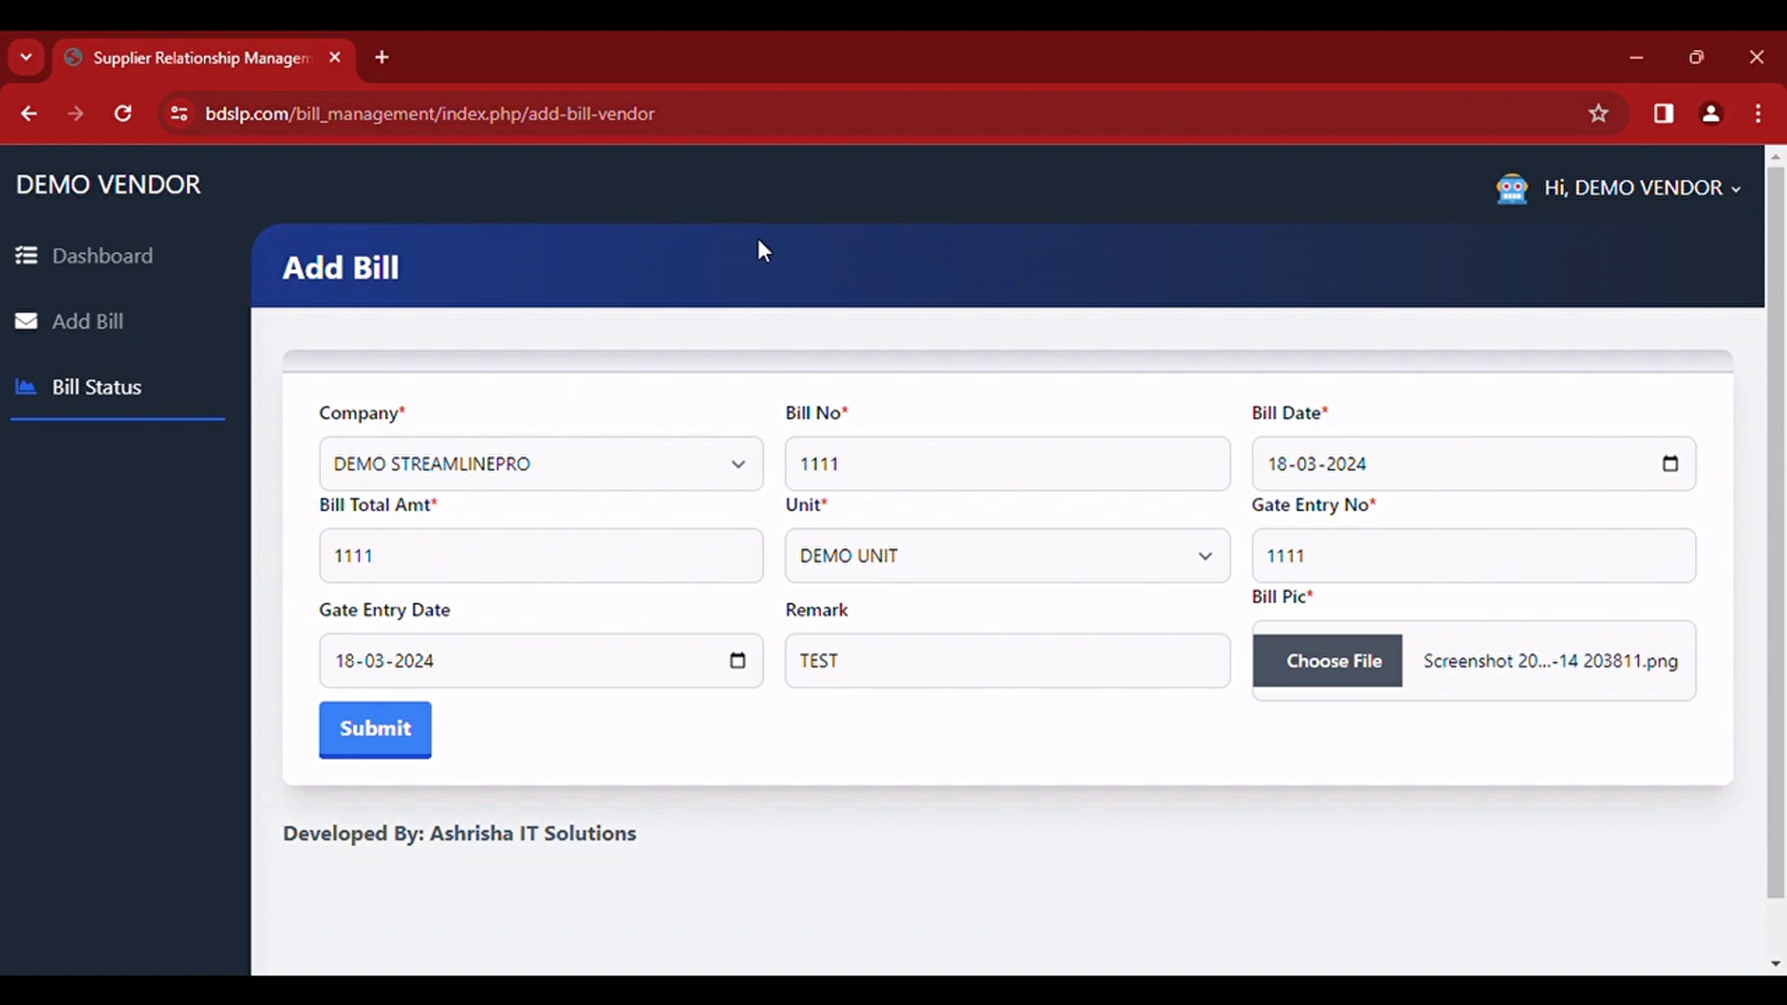
pyautogui.click(424, 750)
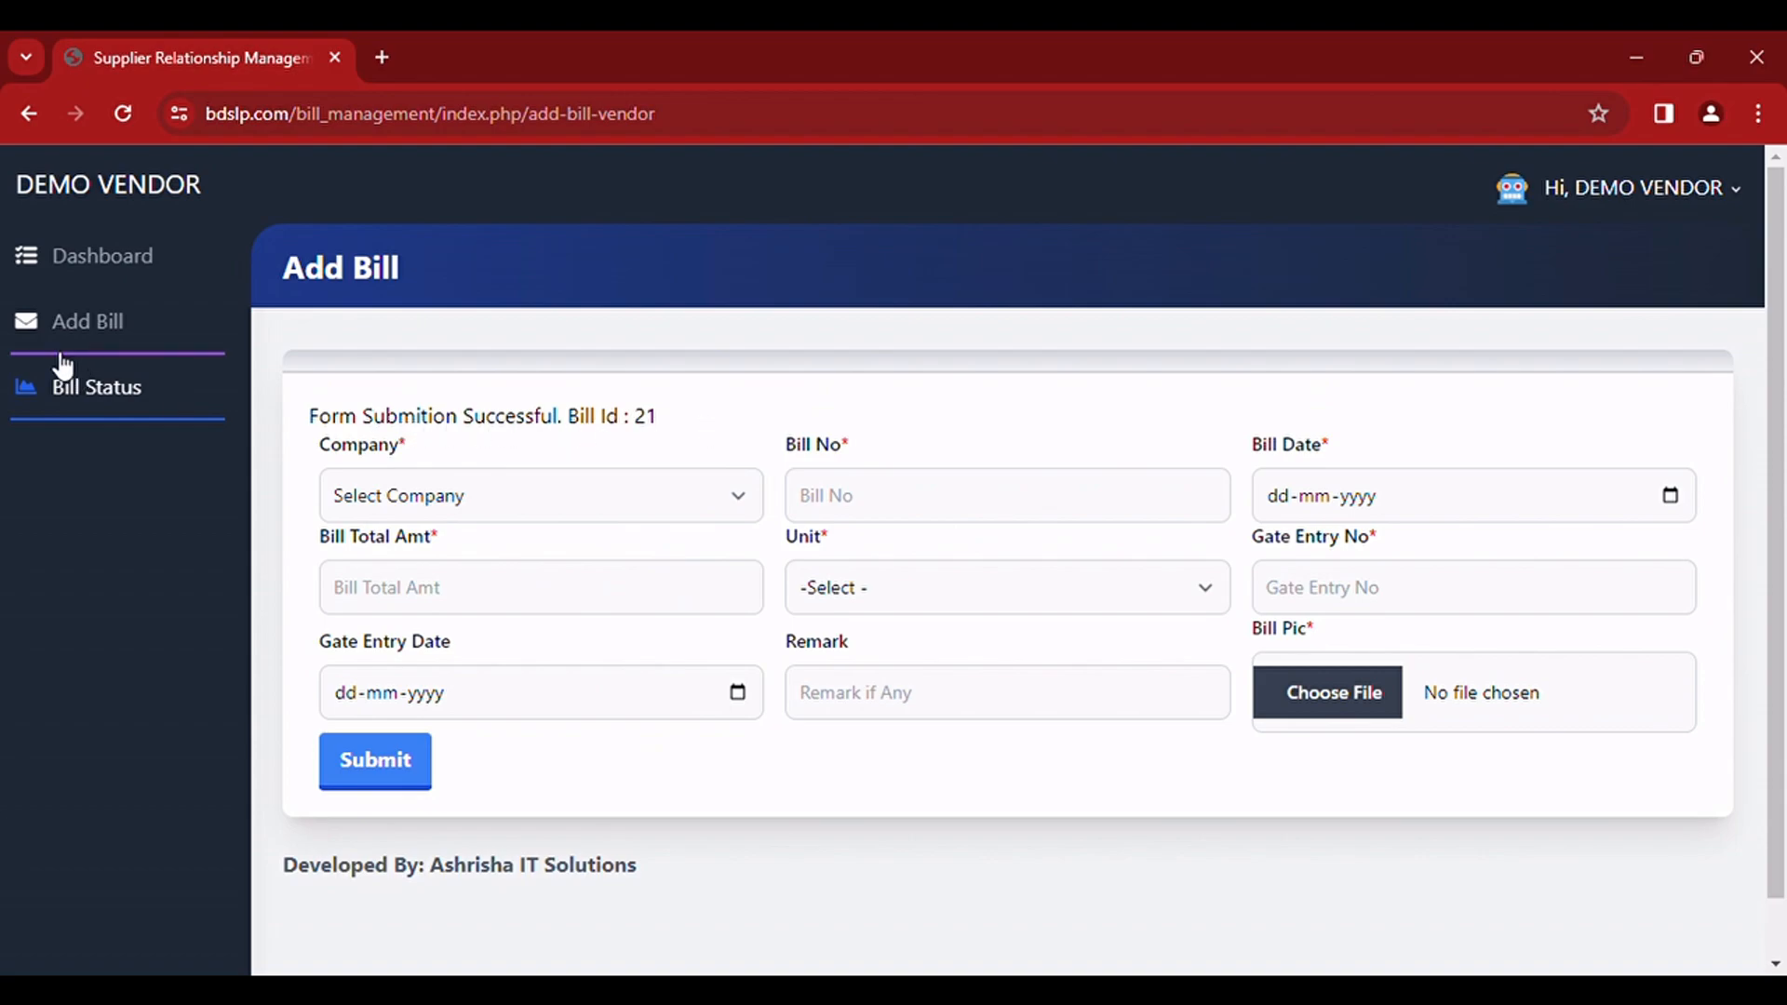
# Step: Open DEMO STREAMLINEPRO's bill status from the dashboard, view the uploaded bill copy, and return to the status page
pyautogui.click(113, 270)
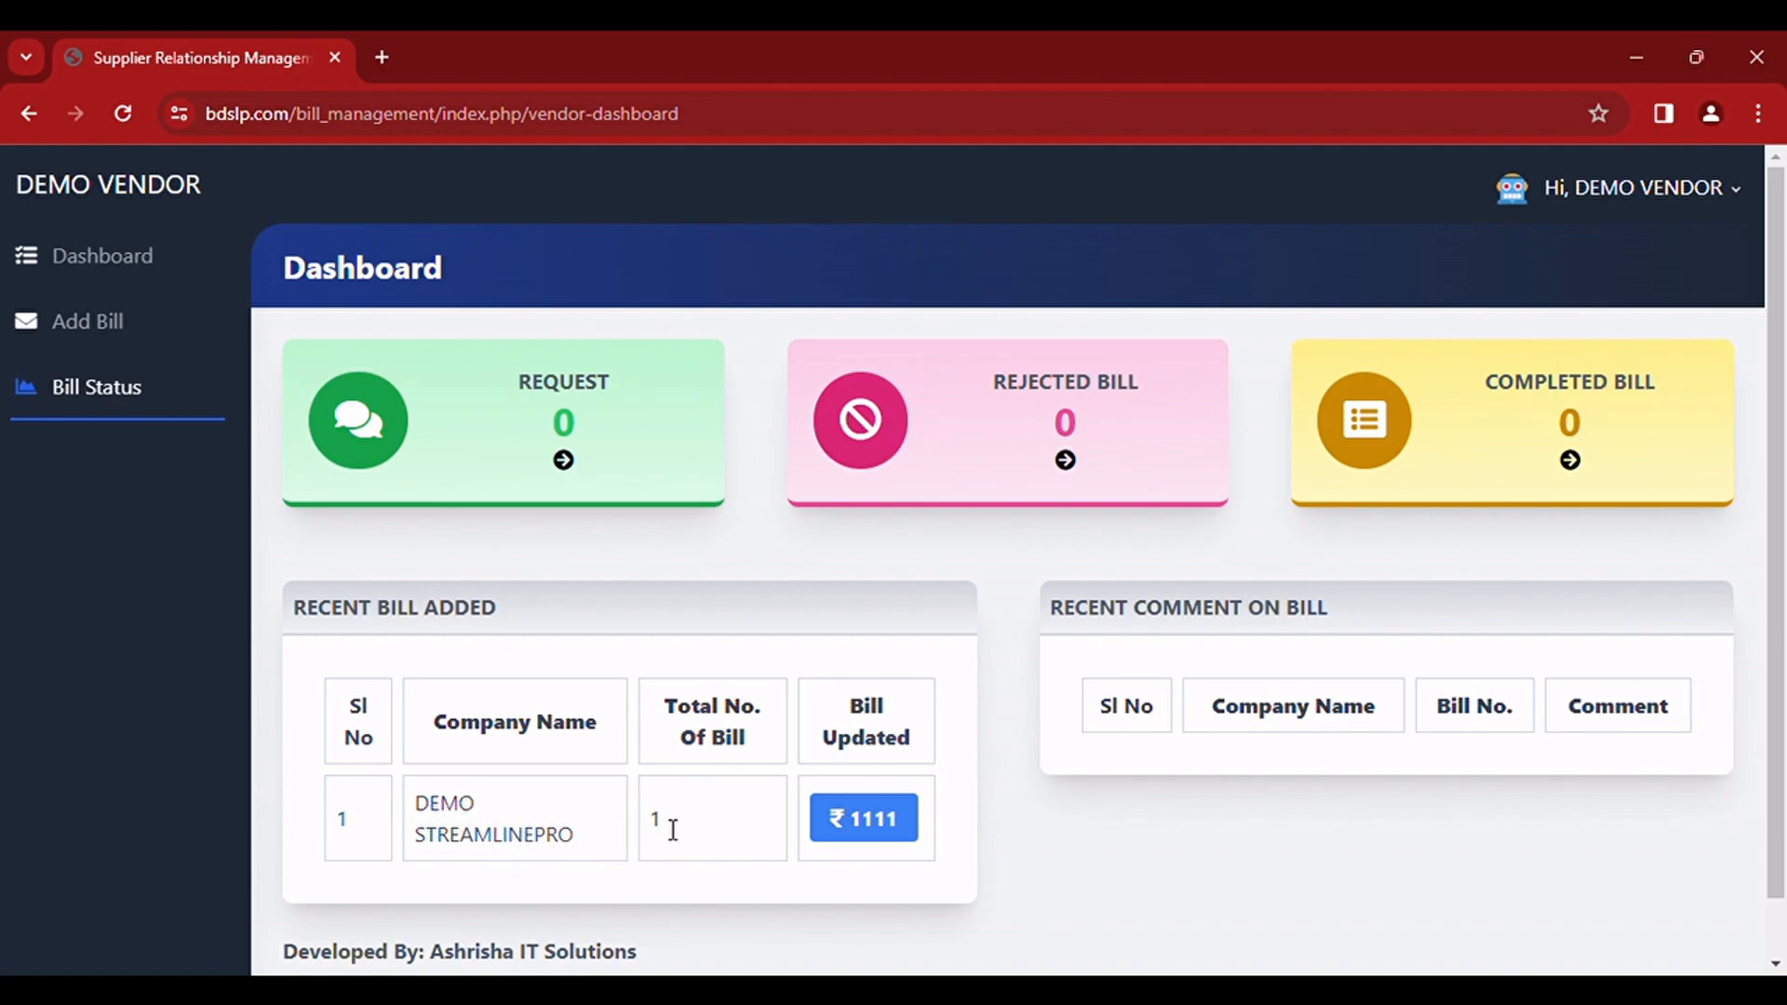
pyautogui.click(864, 825)
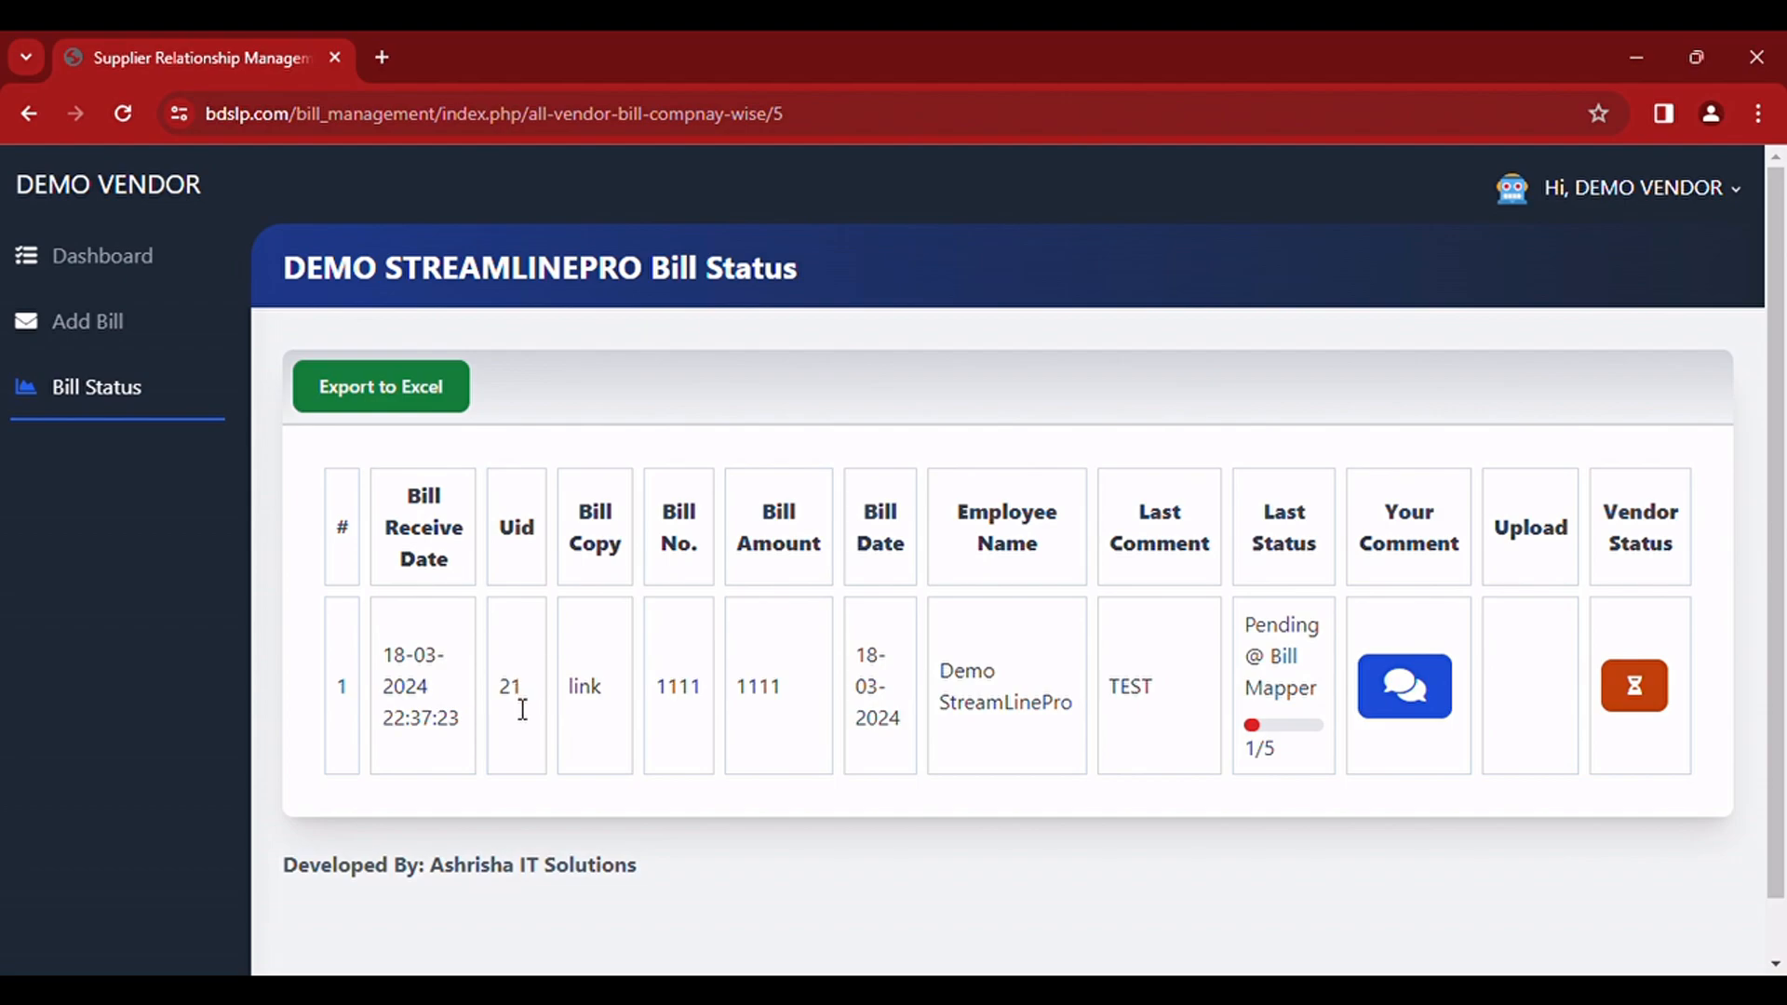
pyautogui.click(587, 689)
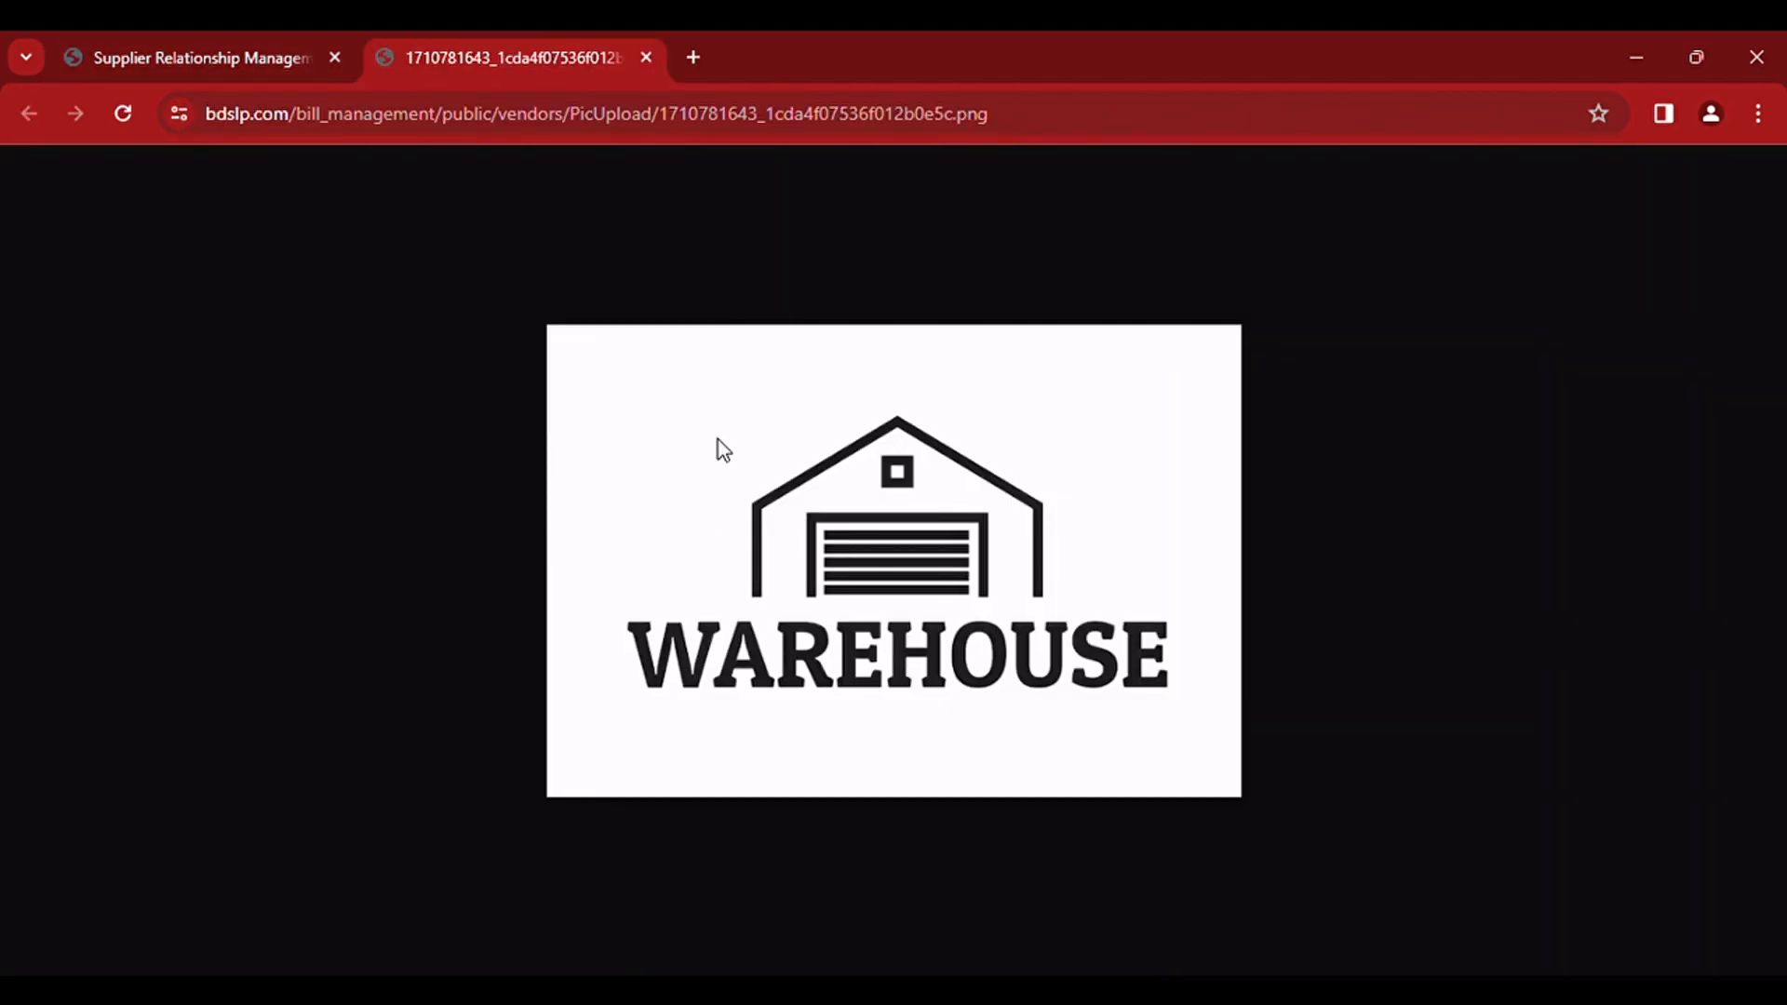
pyautogui.click(279, 60)
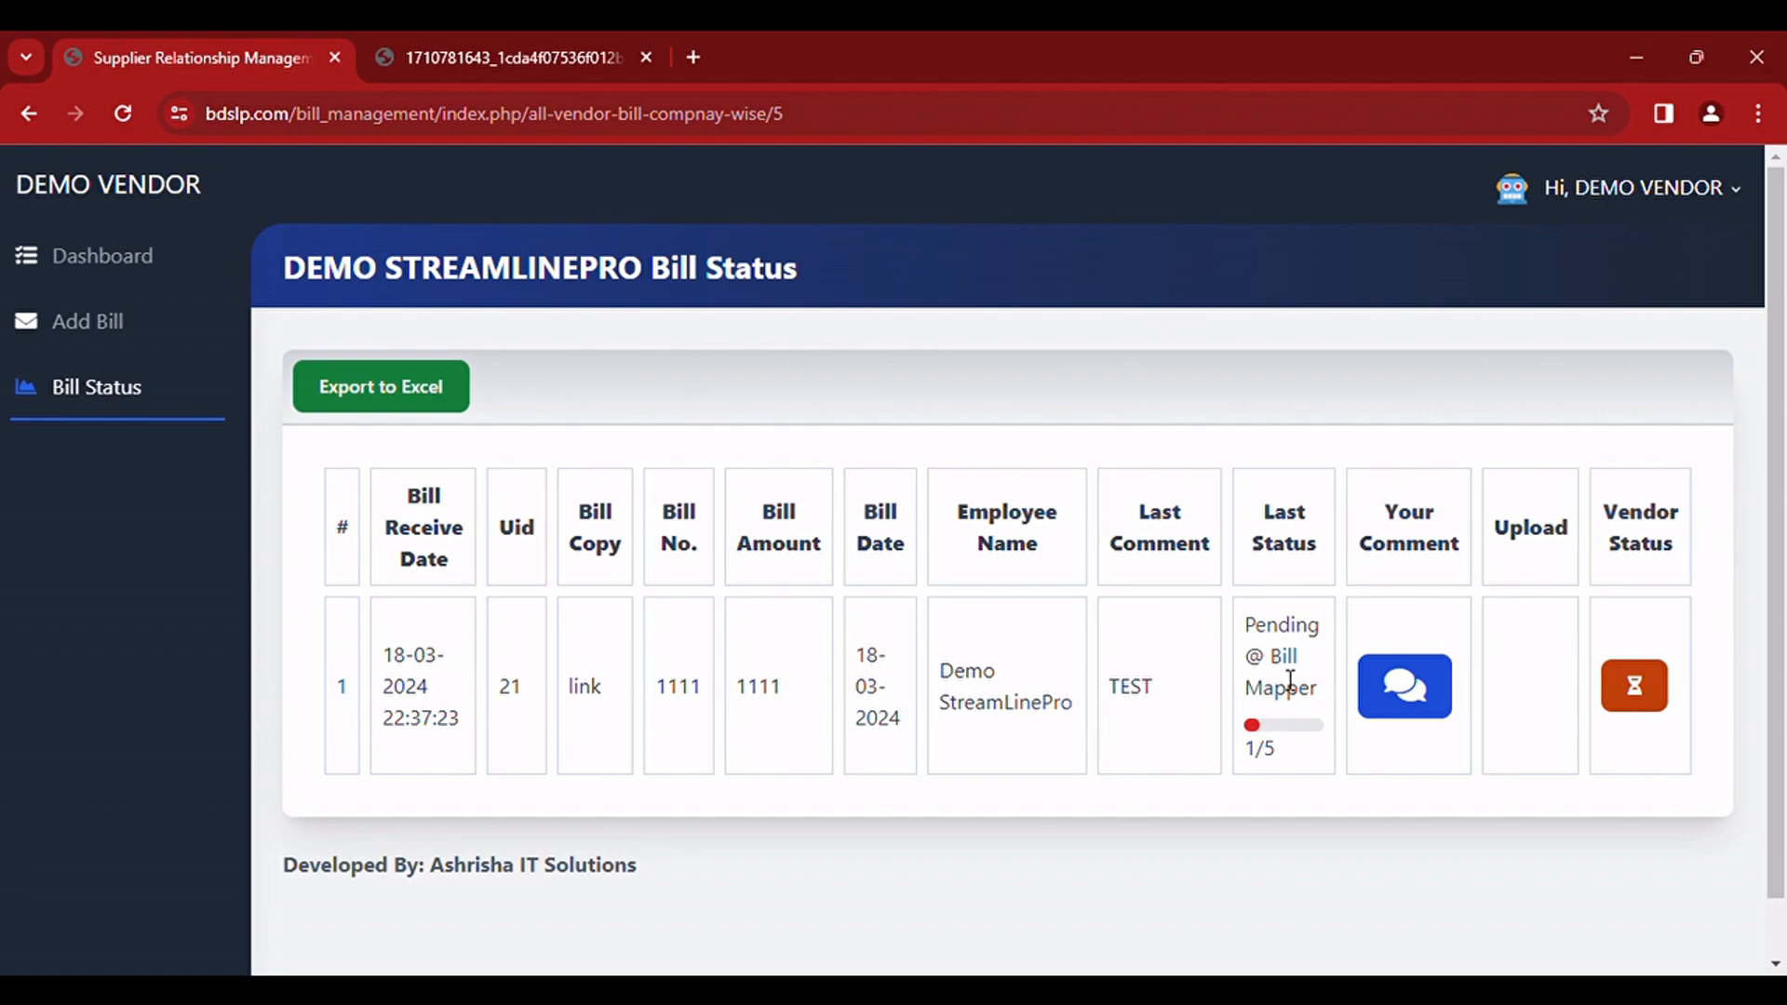
# Step: Send the comment TEST 2 on bill 1111 with Screenshot 2023-06-14 203811.png attached as the bill picture
pyautogui.click(1407, 693)
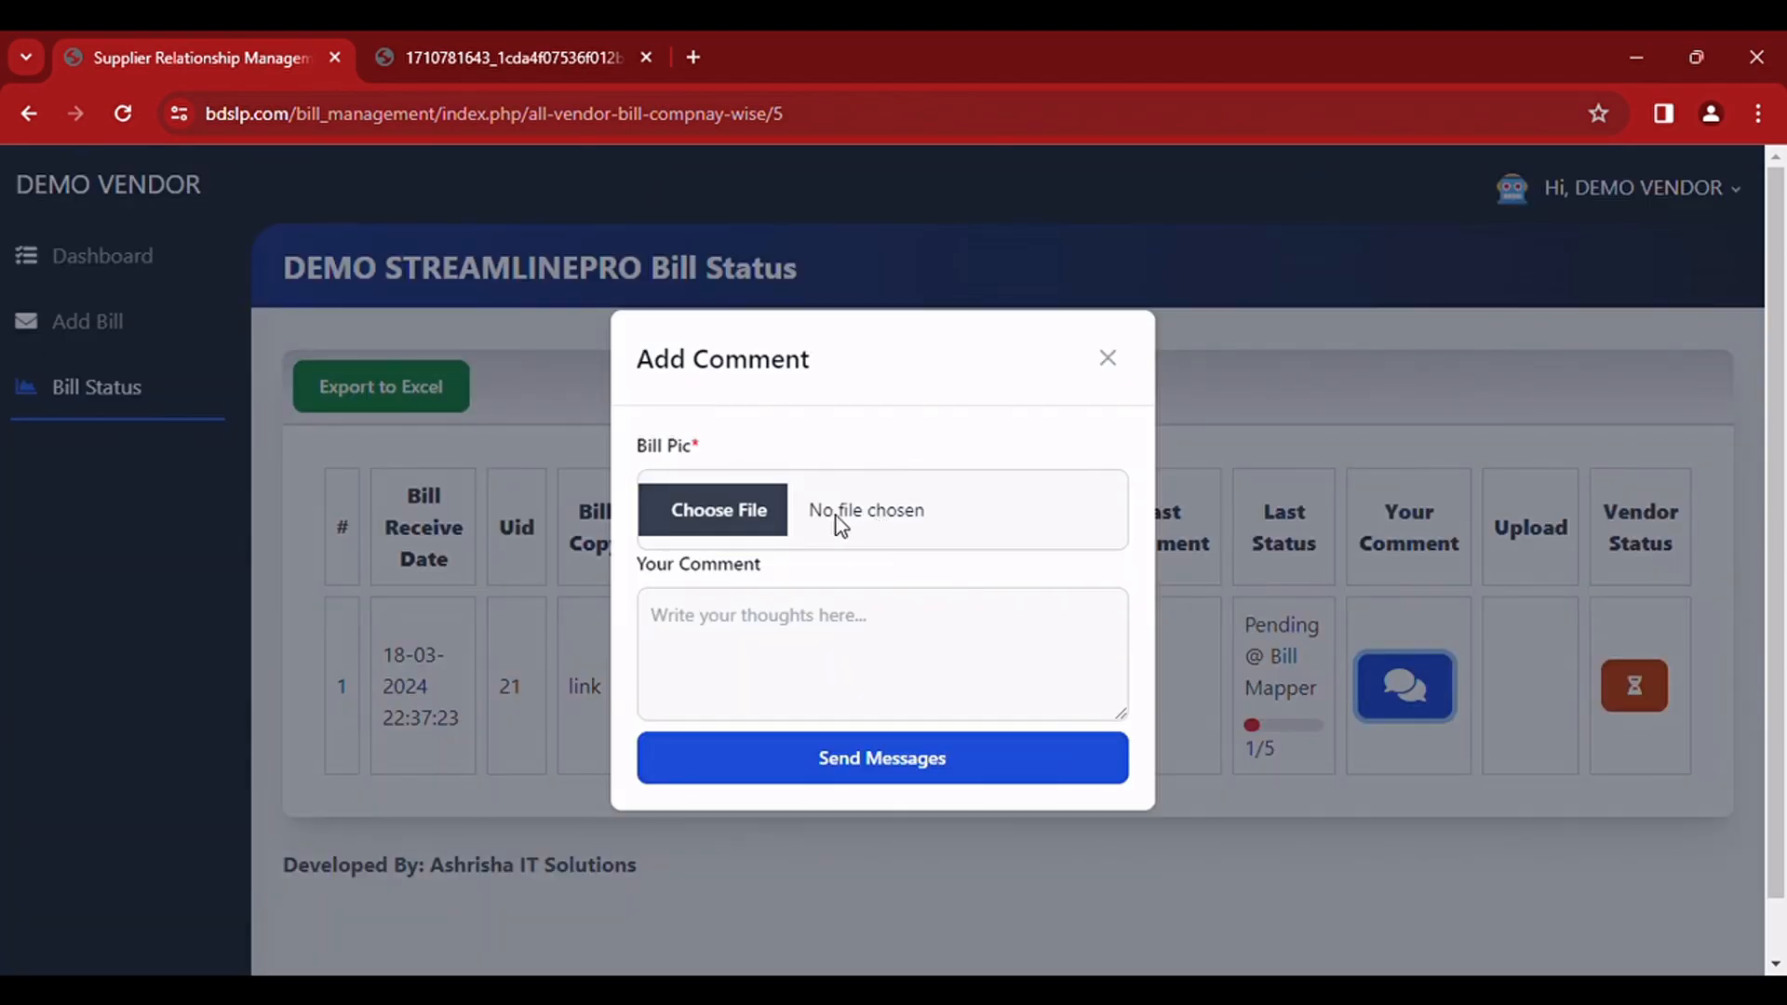
pyautogui.click(675, 521)
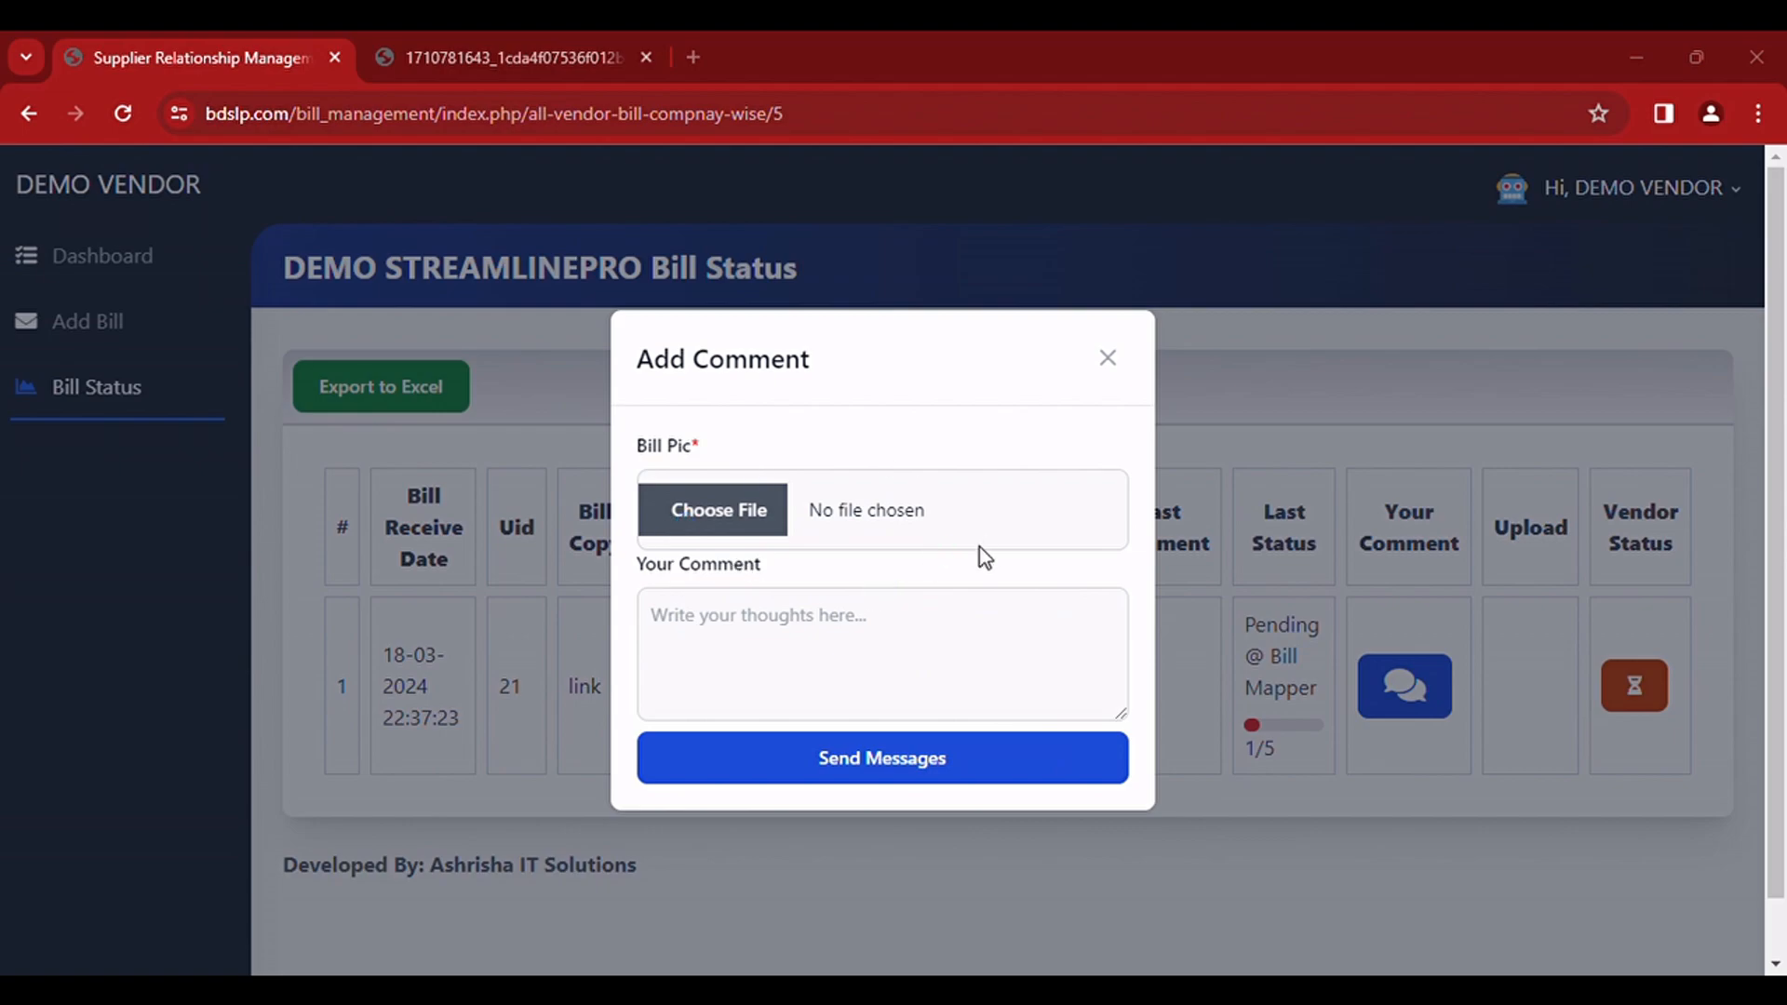
pyautogui.doubleClick(767, 503)
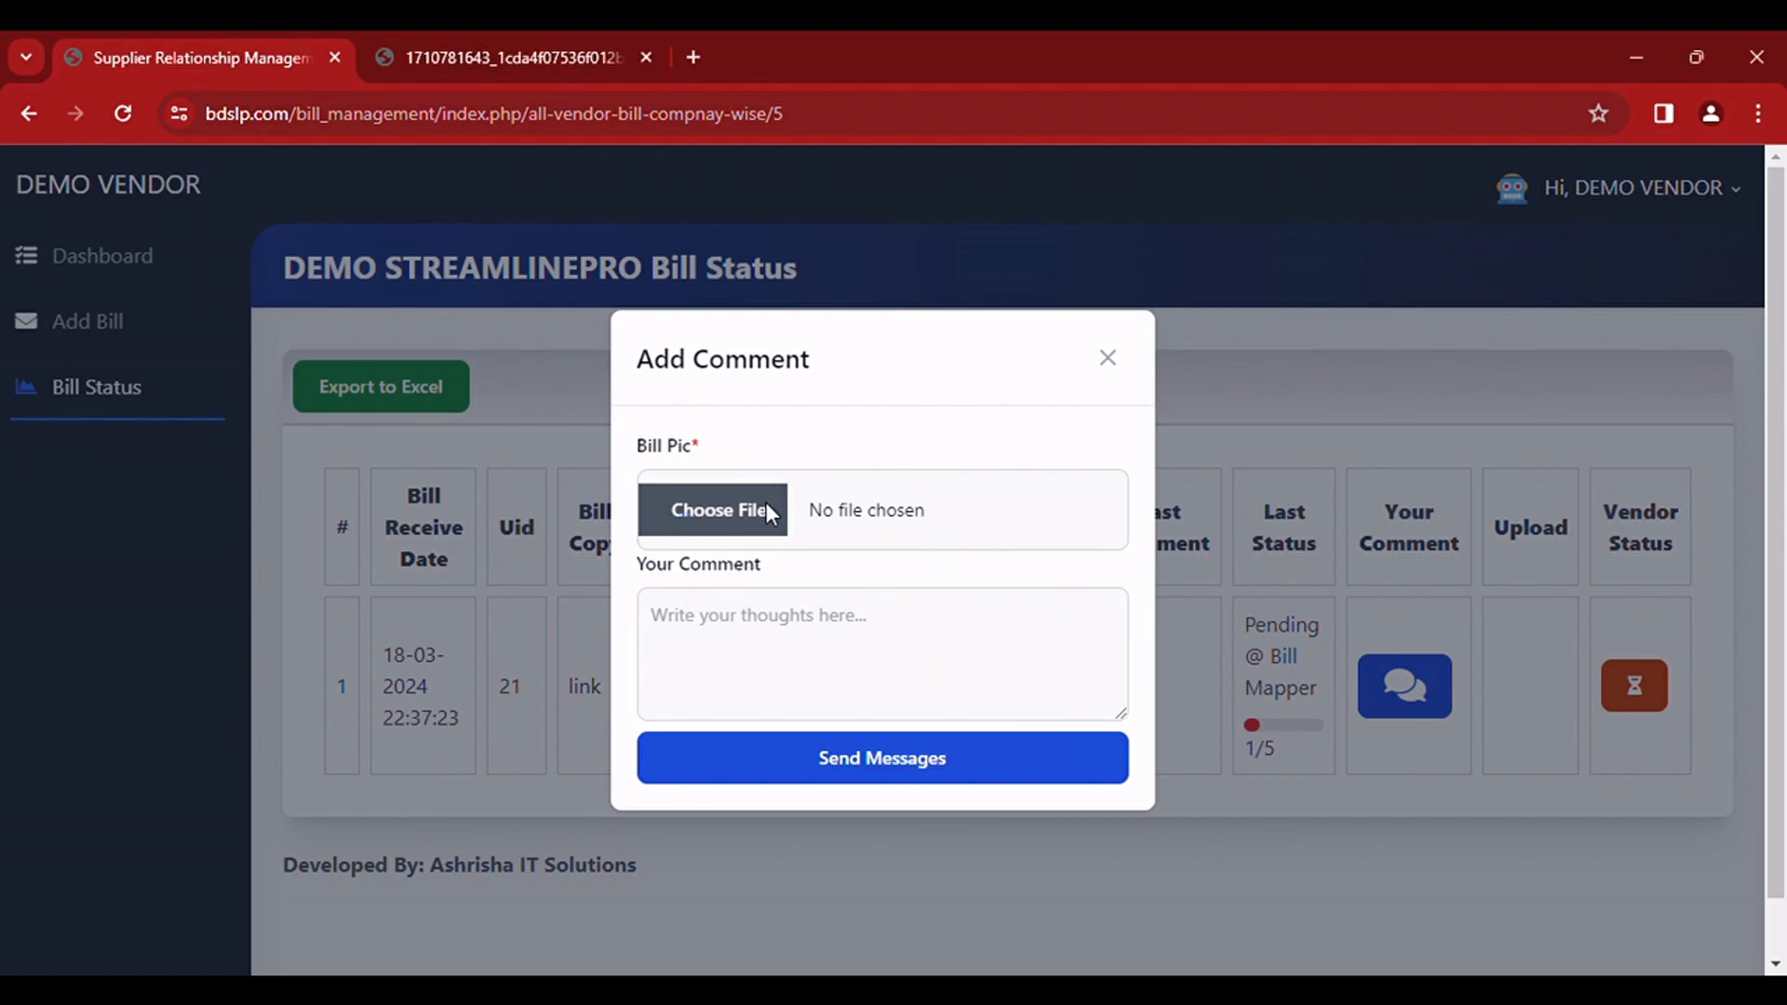
pyautogui.click(766, 658)
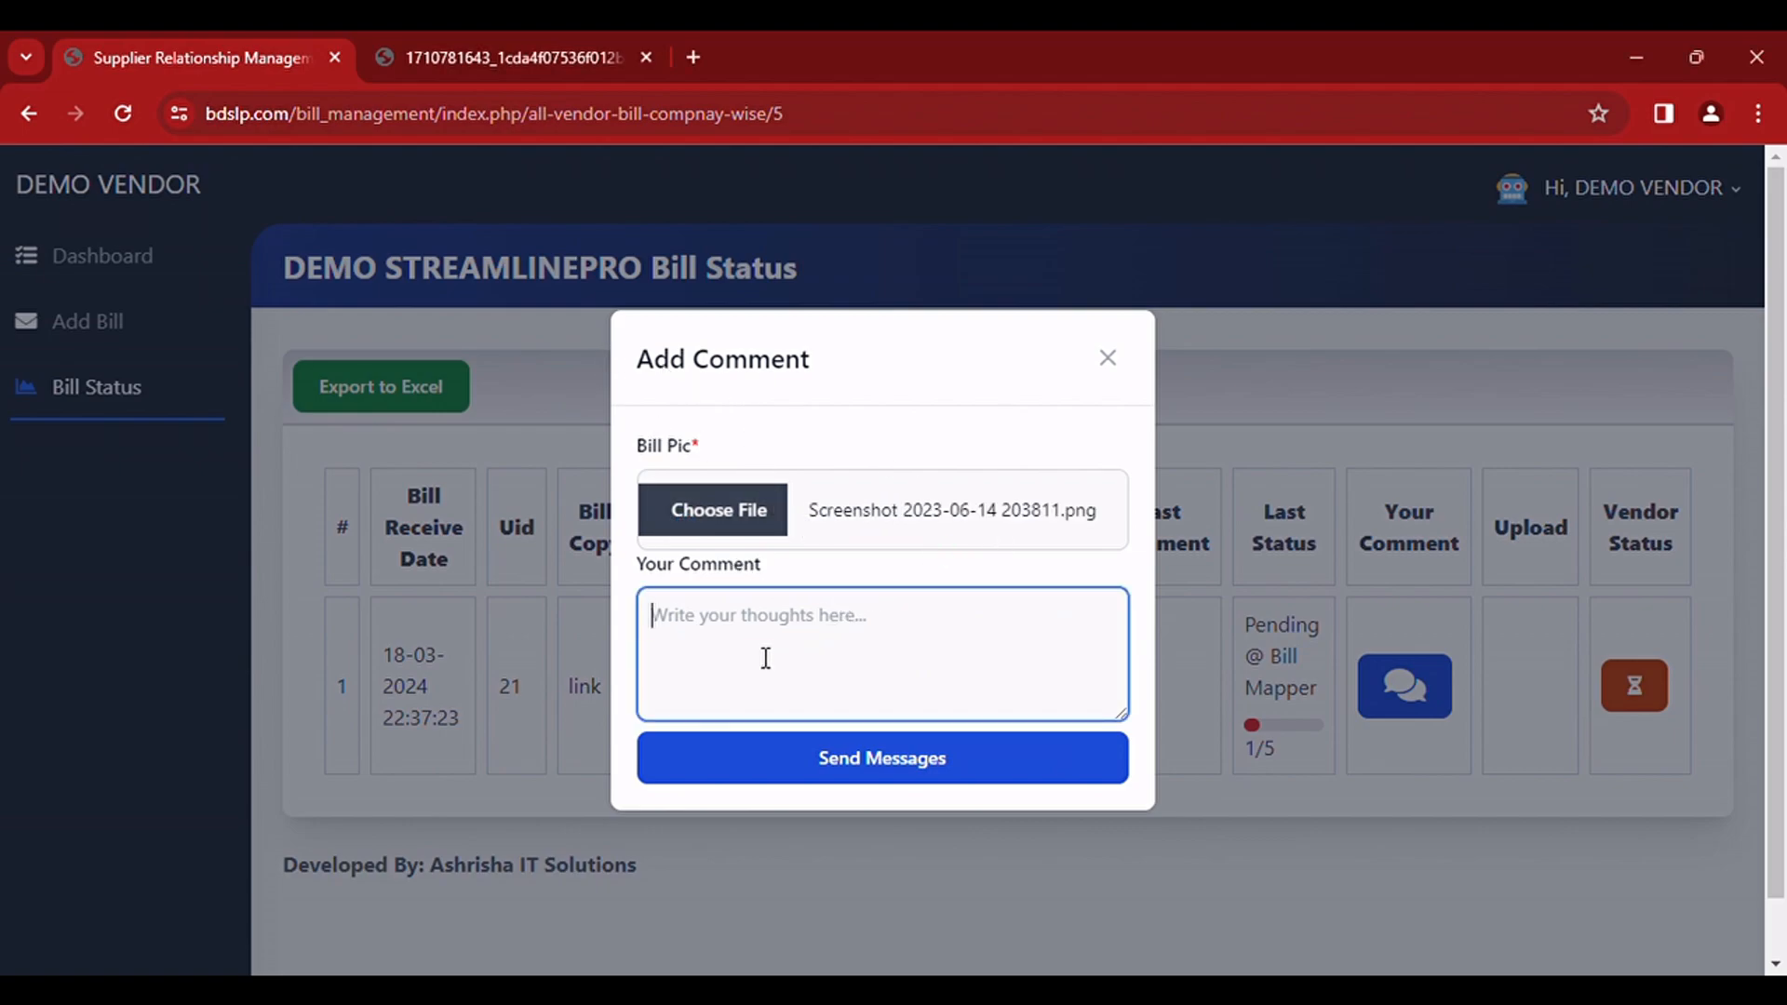
pyautogui.write('TEST 2')
pyautogui.click(888, 769)
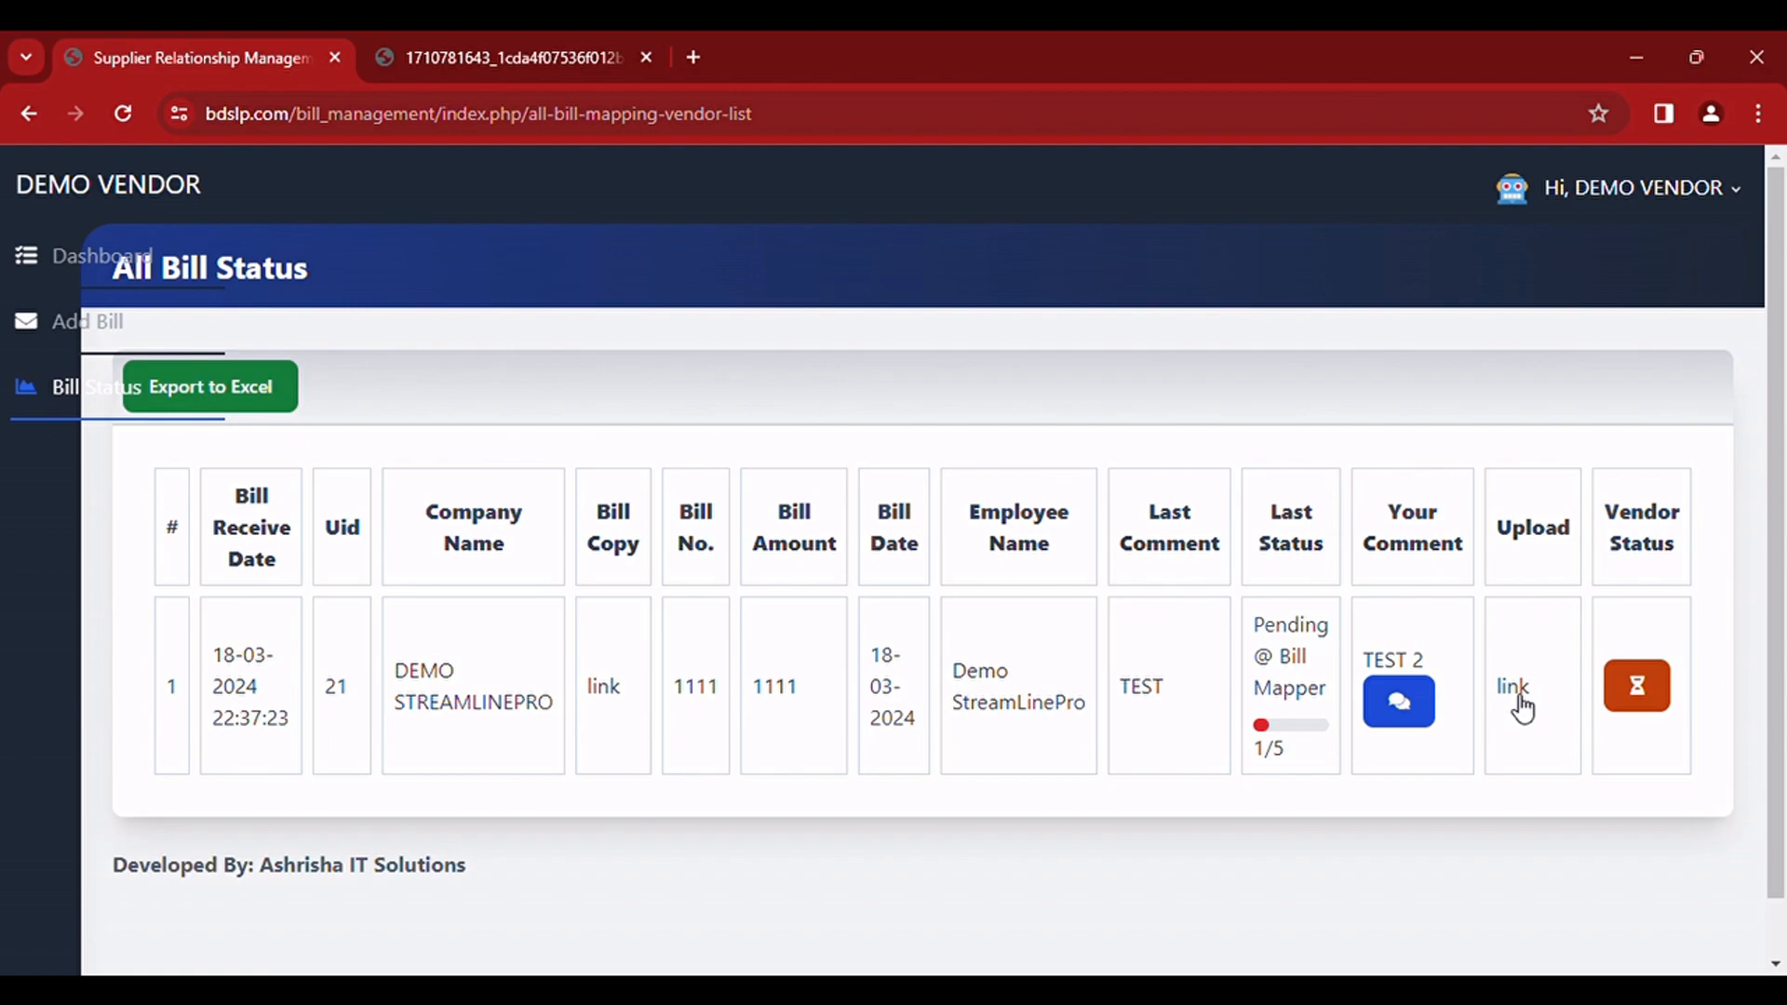
# Step: Mark the payment for bill 1111 as received in its vendor status
pyautogui.click(1655, 690)
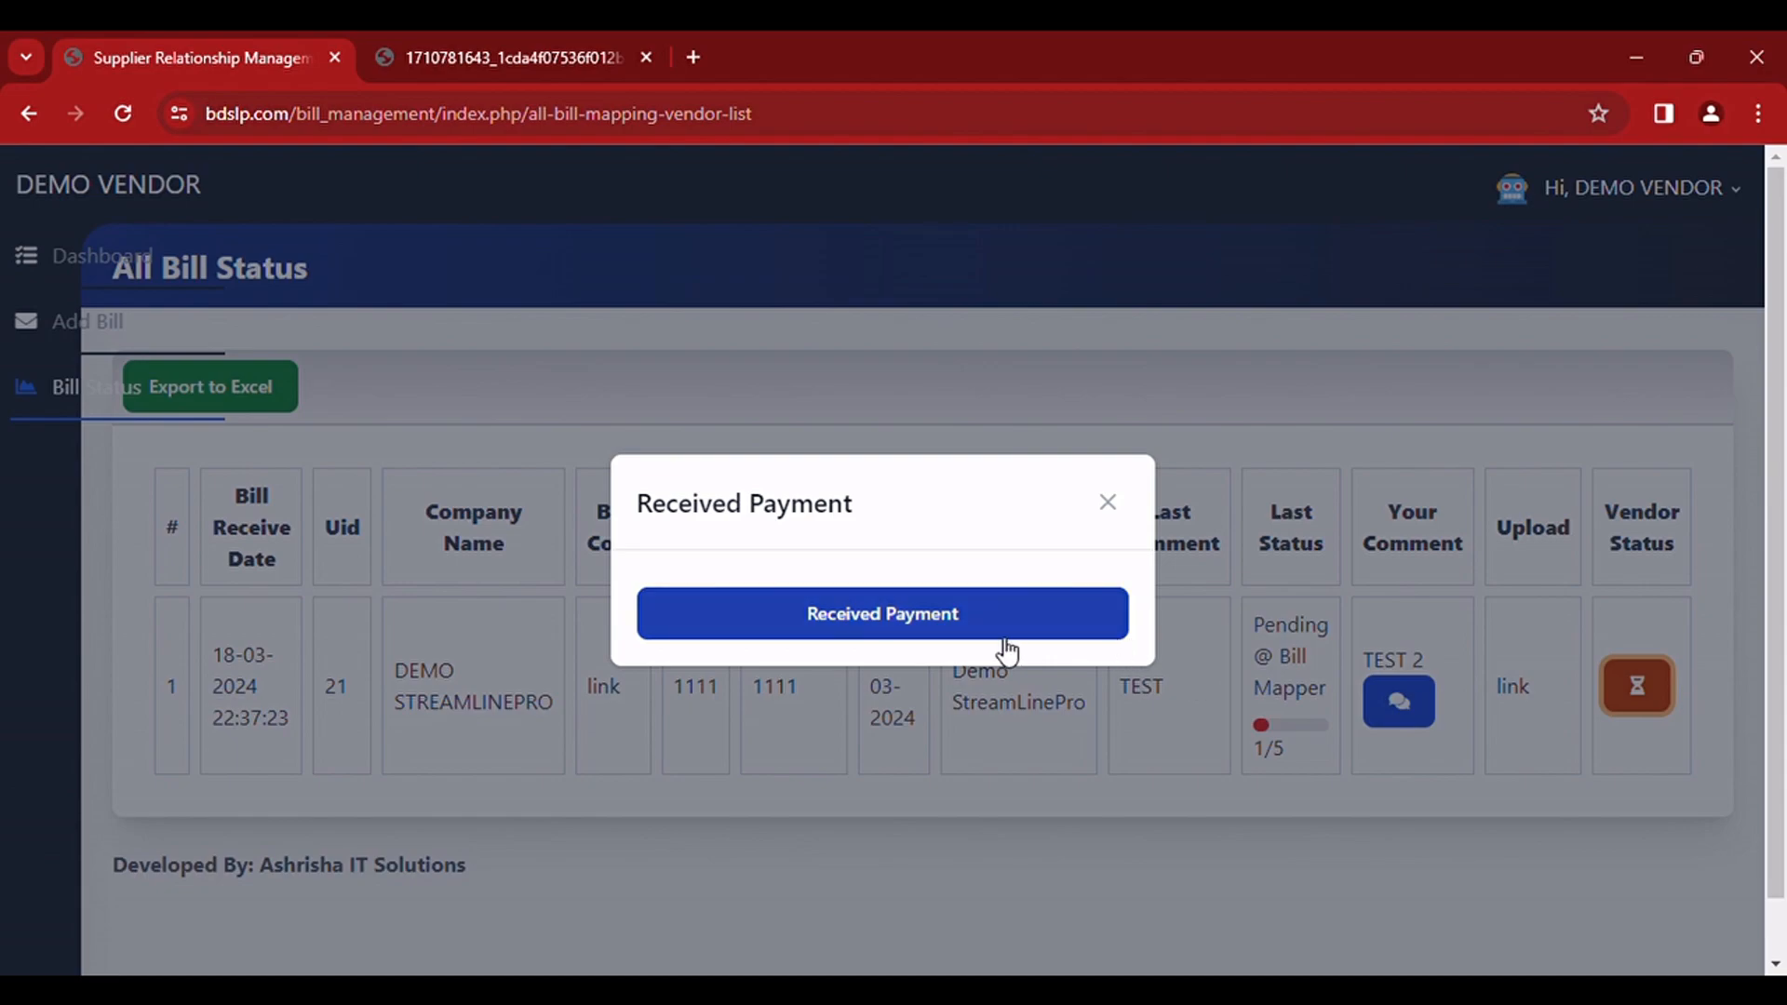
pyautogui.click(941, 631)
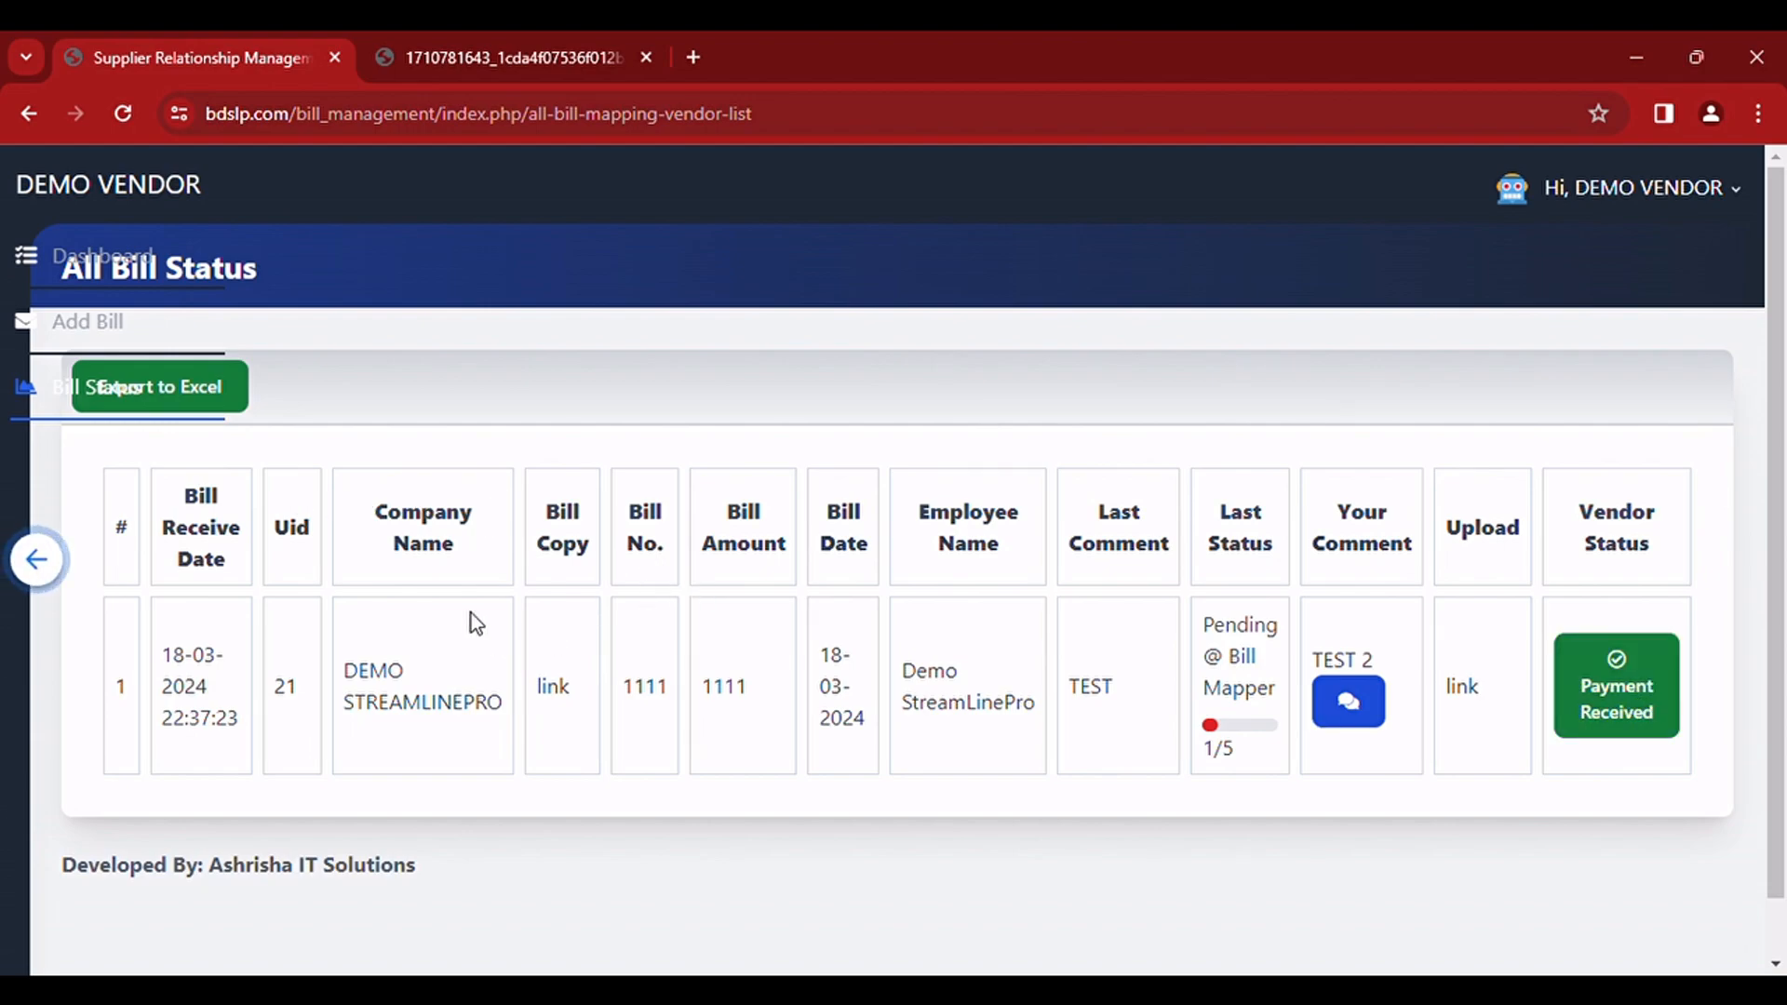
# Step: Open the sent messages from the dashboard's request summary and export the list to Excel
pyautogui.click(68, 265)
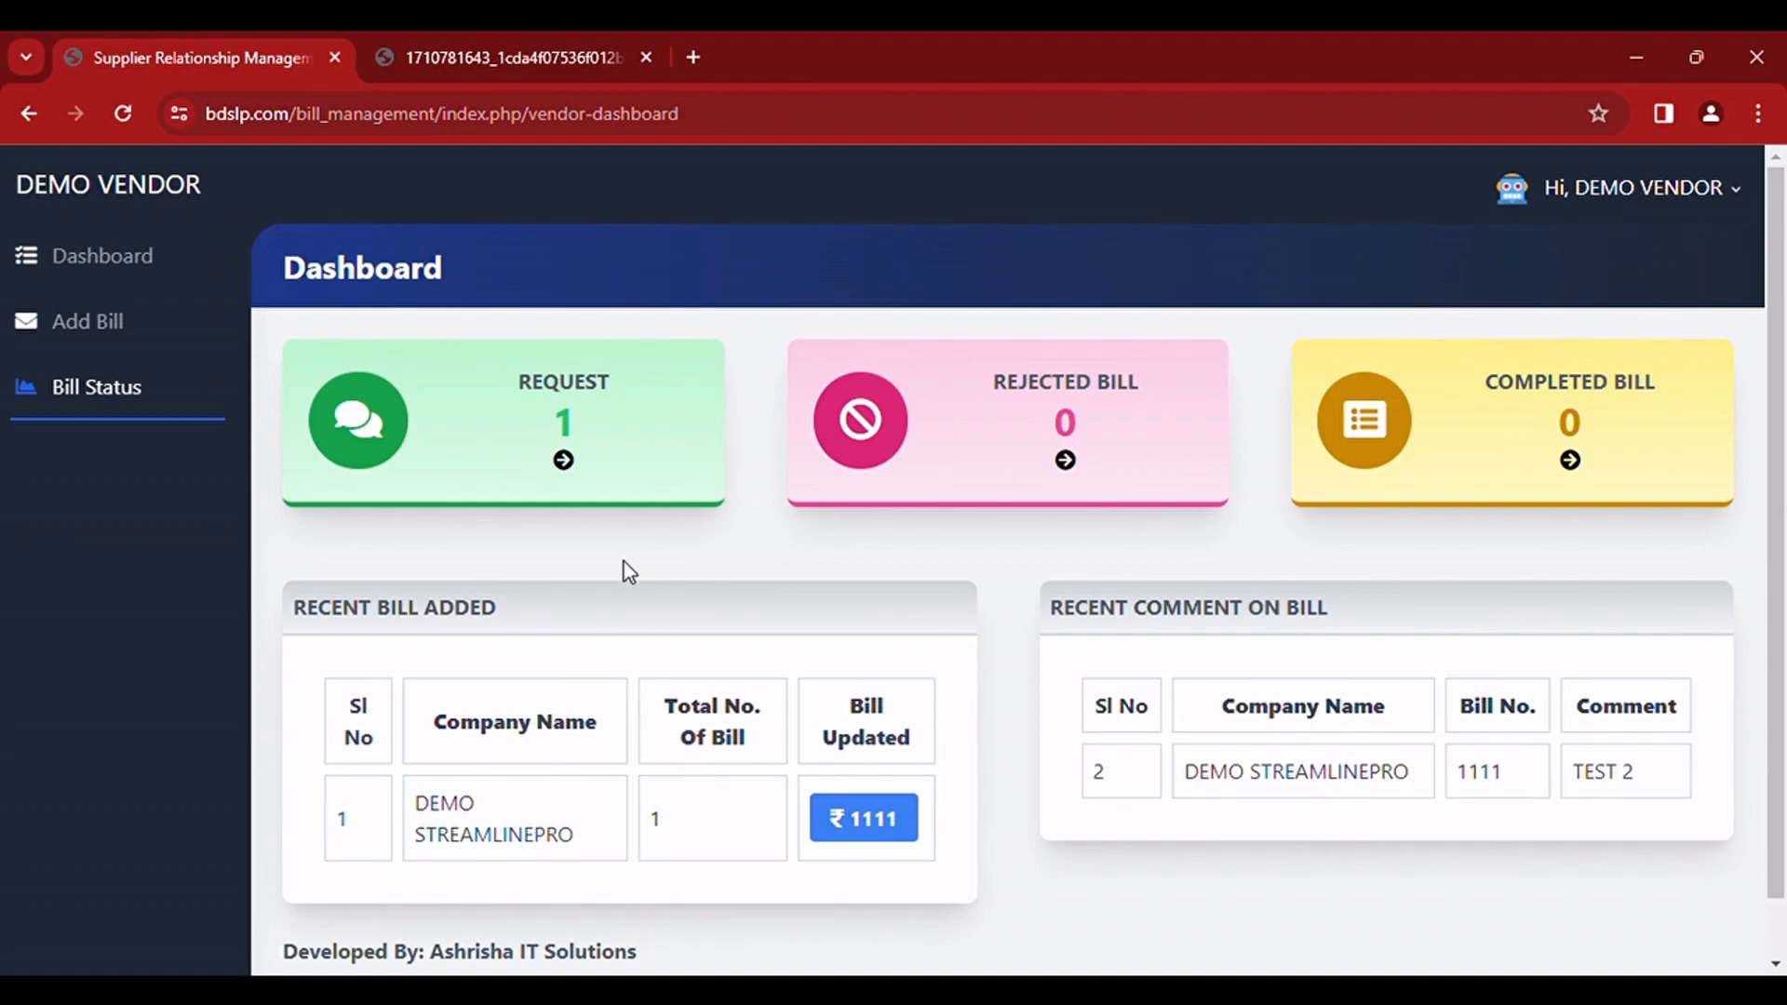
pyautogui.click(569, 463)
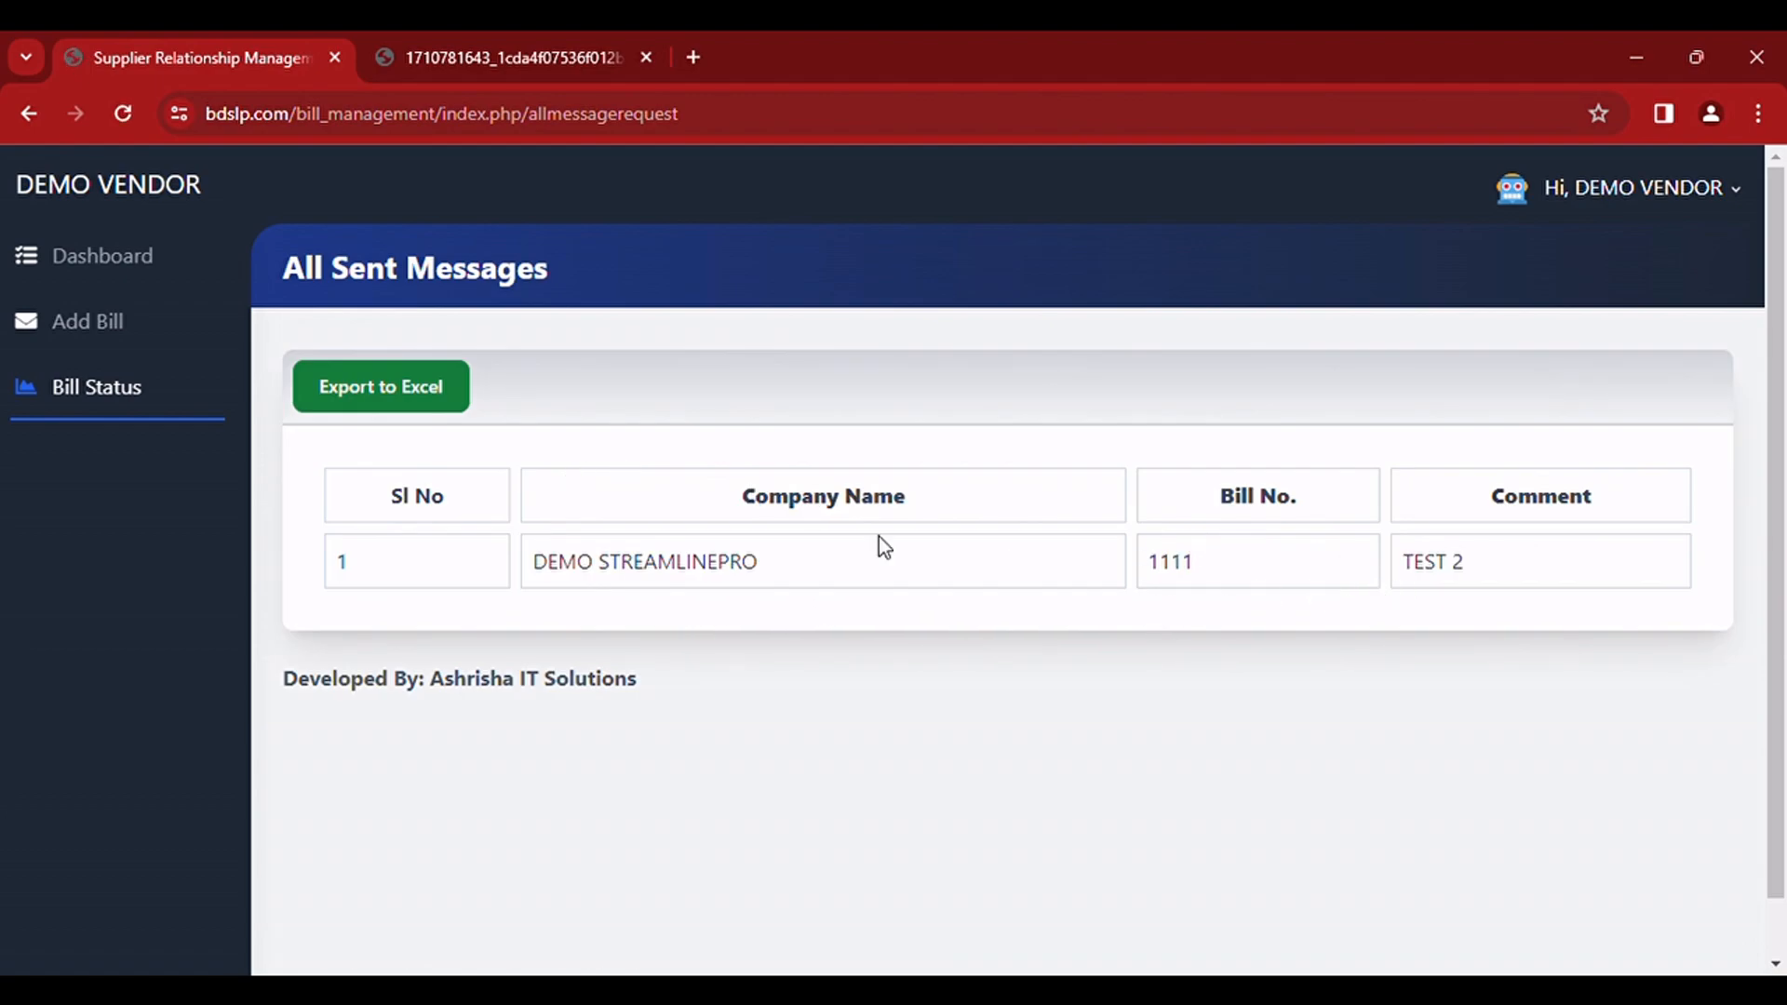
pyautogui.click(411, 398)
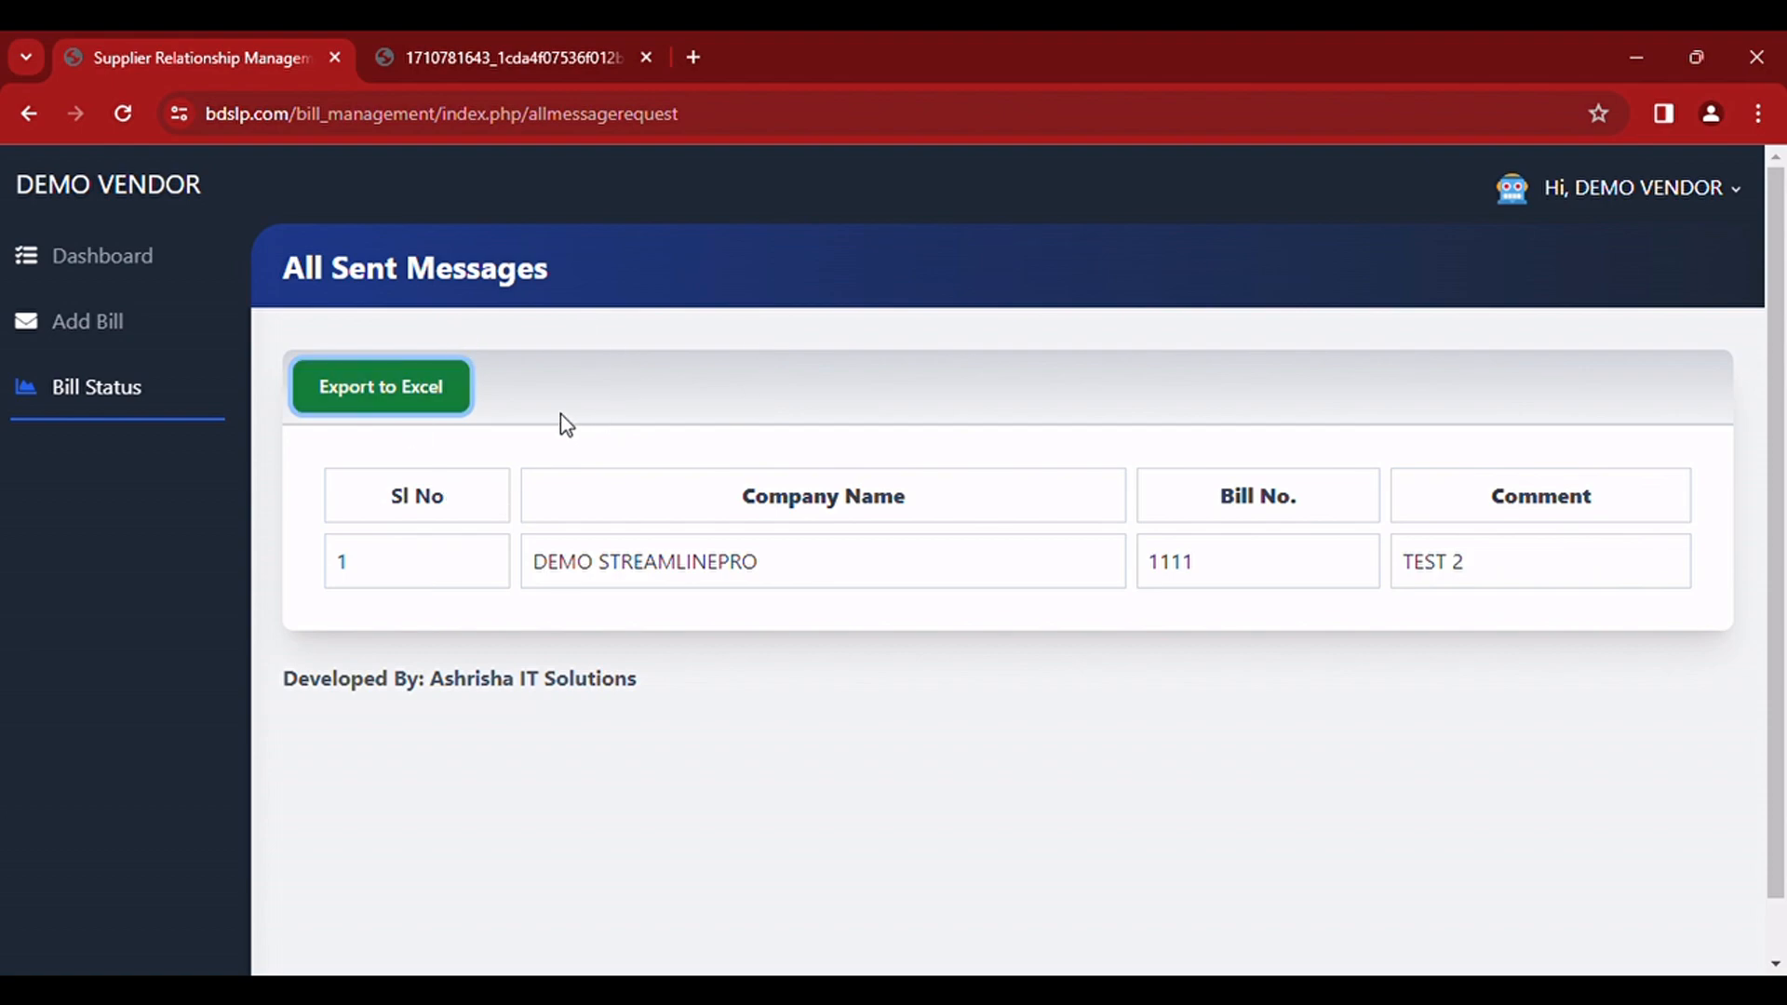
# Step: Return to the dashboard, look over its recent bills, and open the list of rejected bills
pyautogui.click(61, 252)
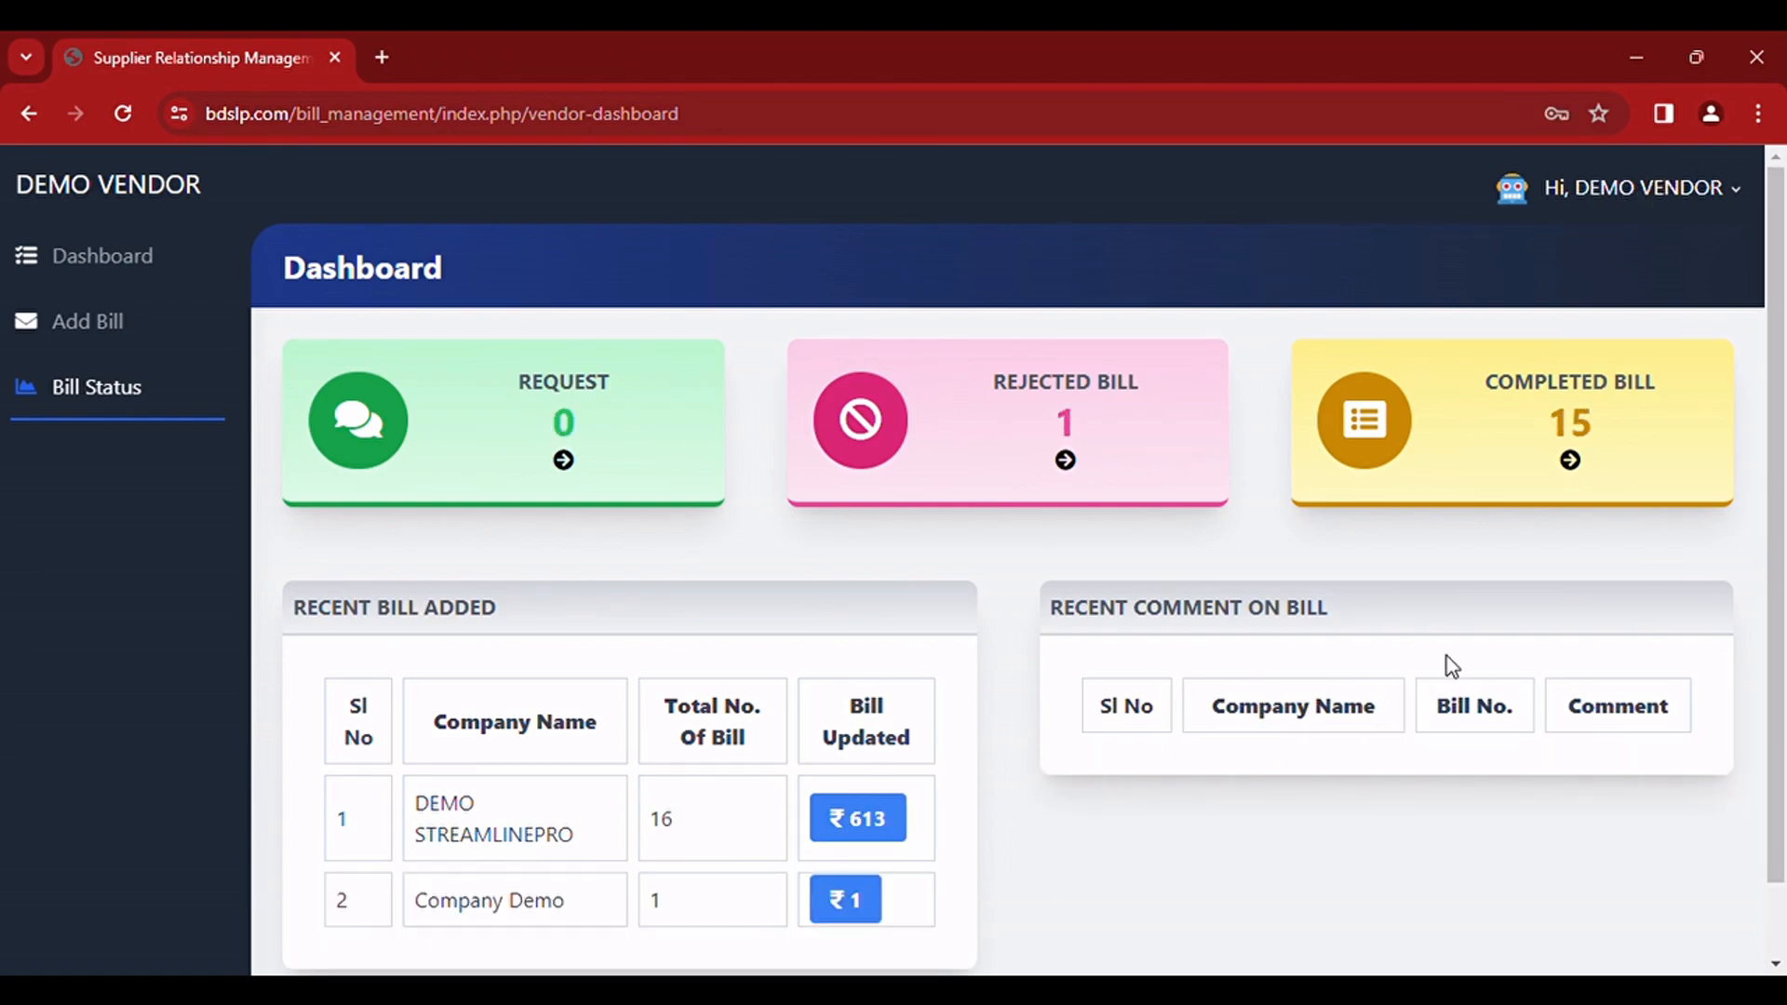
pyautogui.scroll(-2, 979, 613)
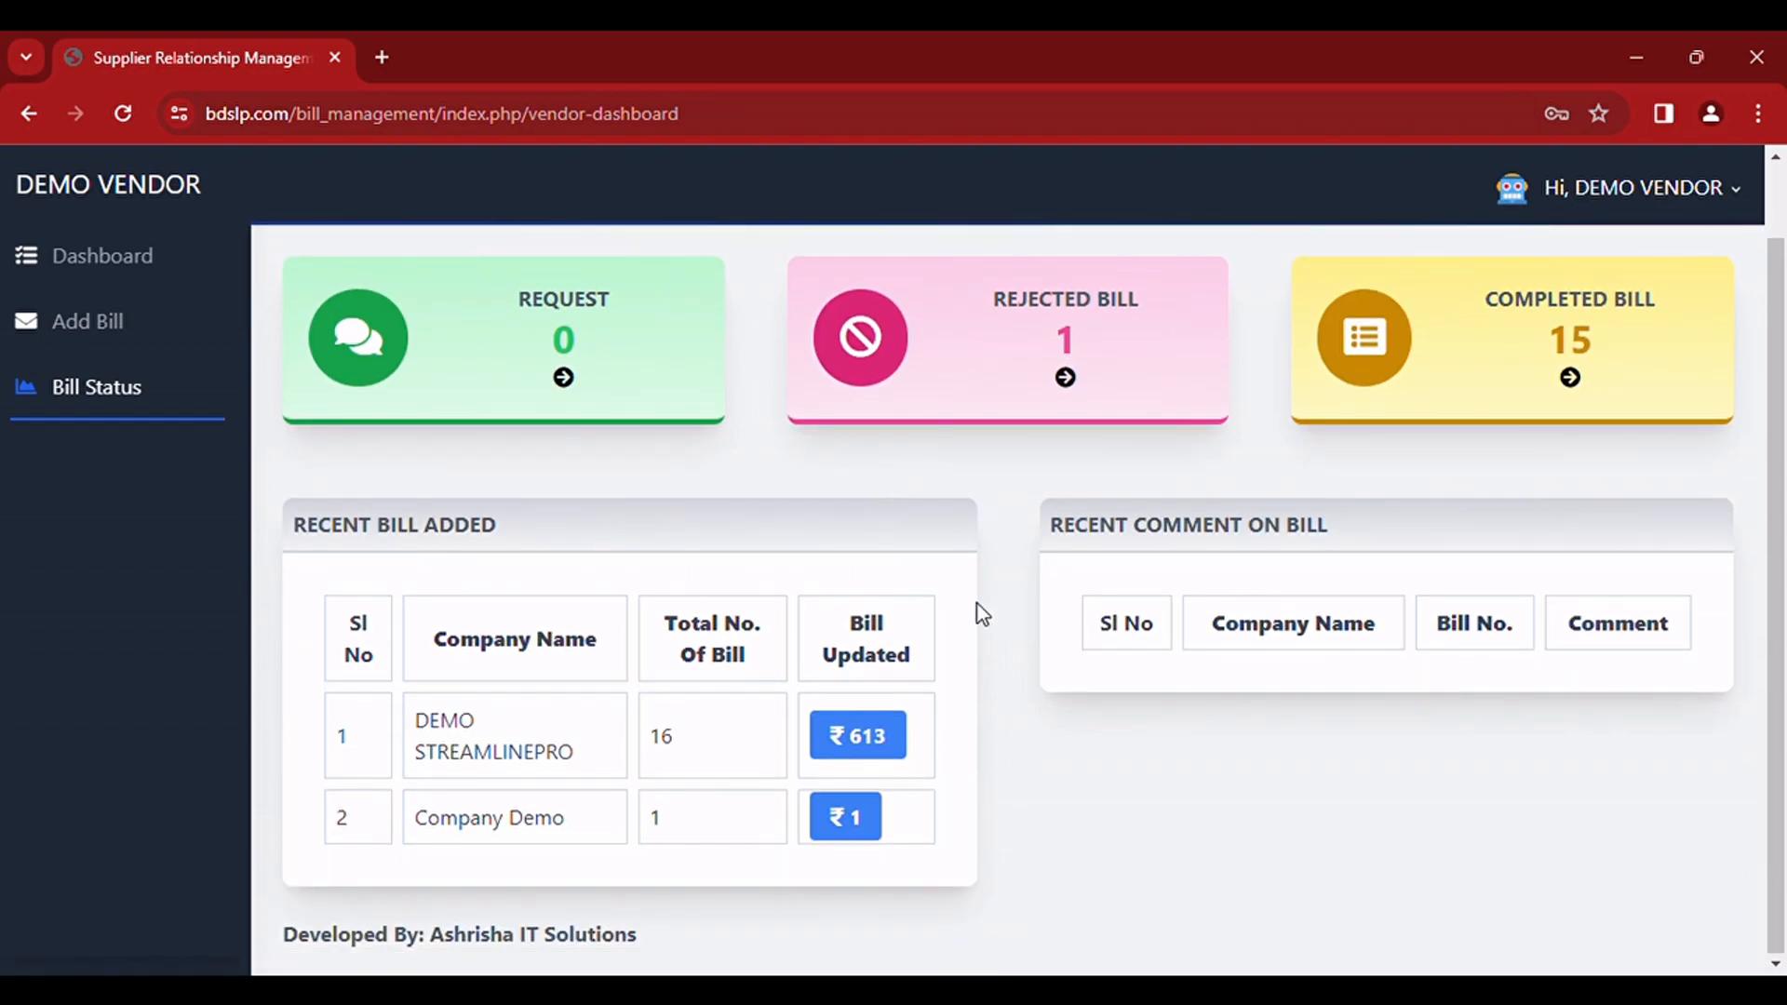
pyautogui.scroll(1, 978, 607)
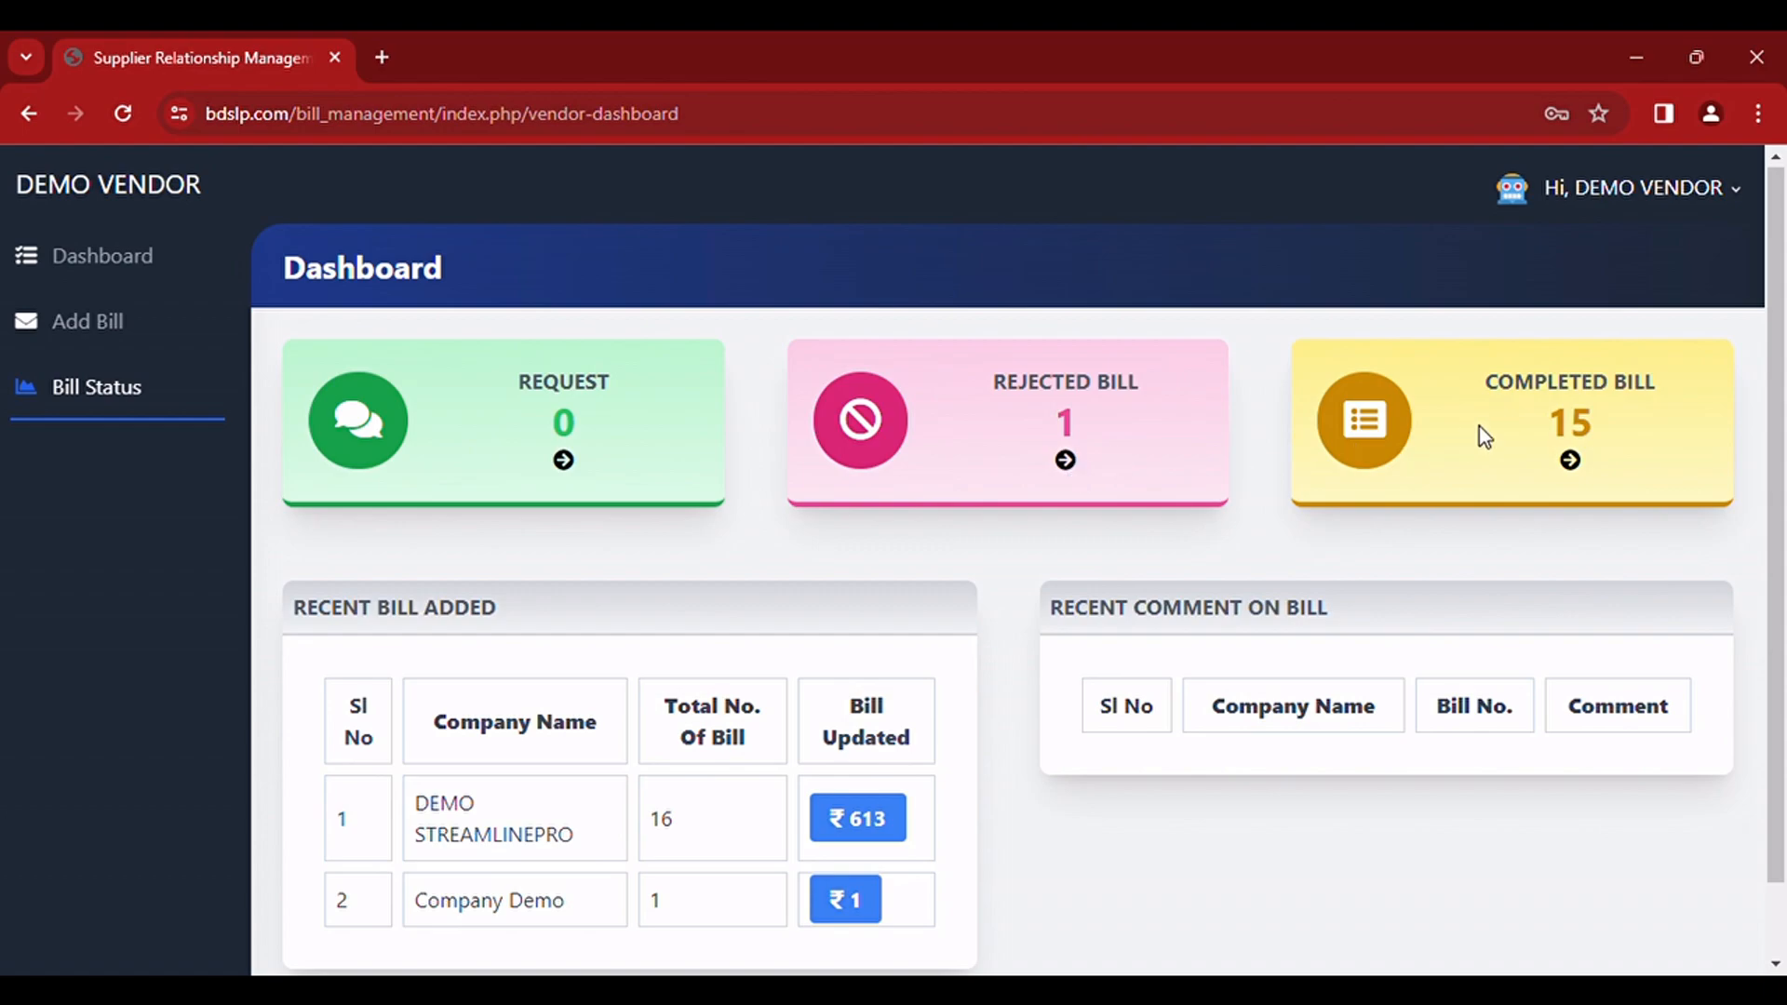
pyautogui.click(1070, 465)
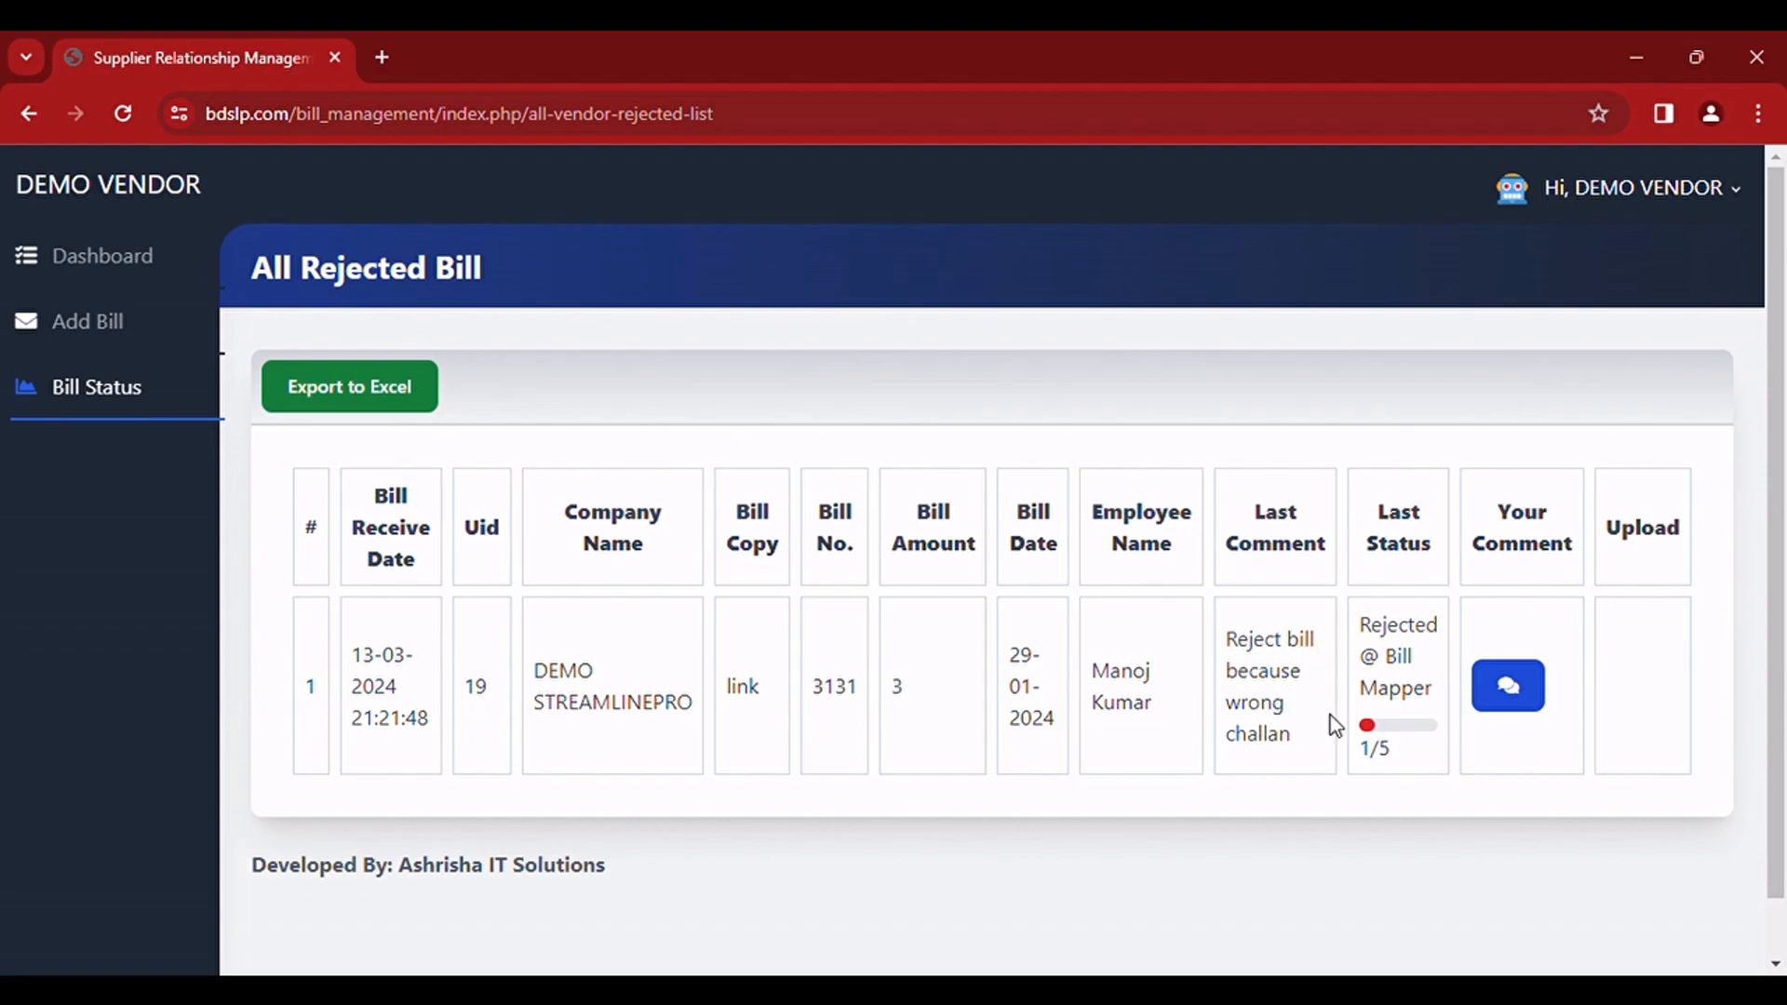
# Step: Send the comment UPDATED COPY SUBMITED on rejected bill 3131 with Screenshot 2023-06-14 203811.png attached as the bill picture
pyautogui.click(1501, 686)
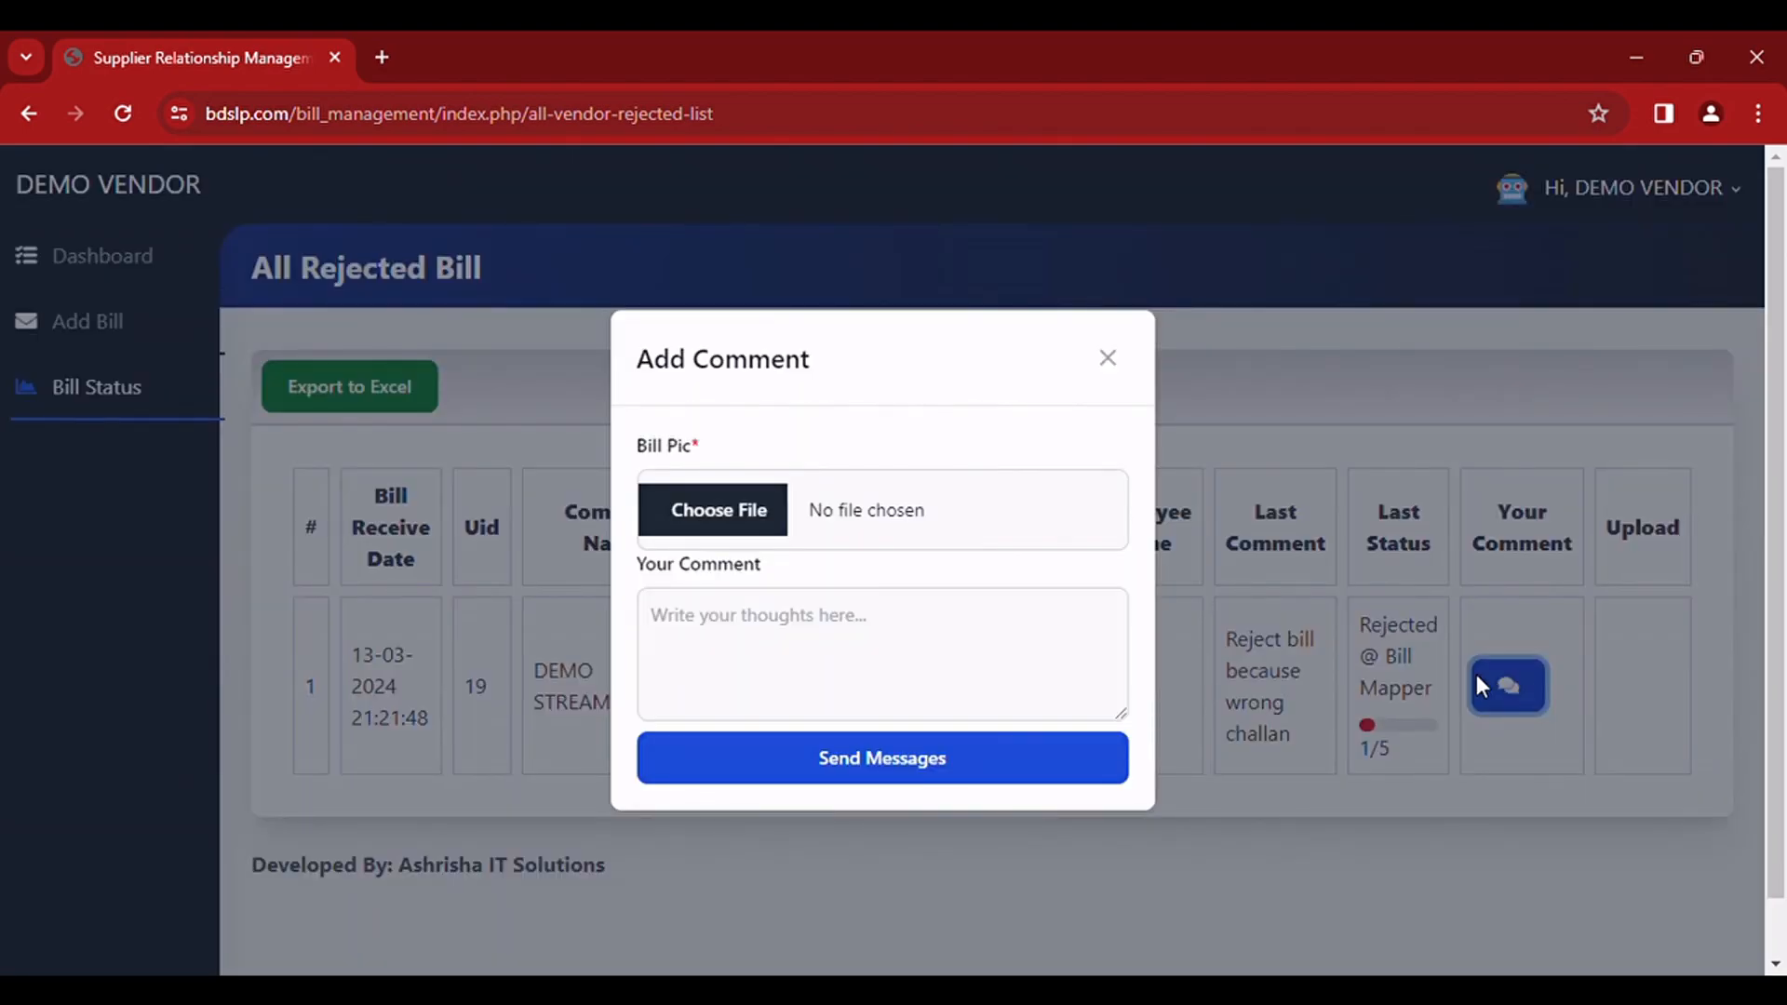
pyautogui.click(712, 526)
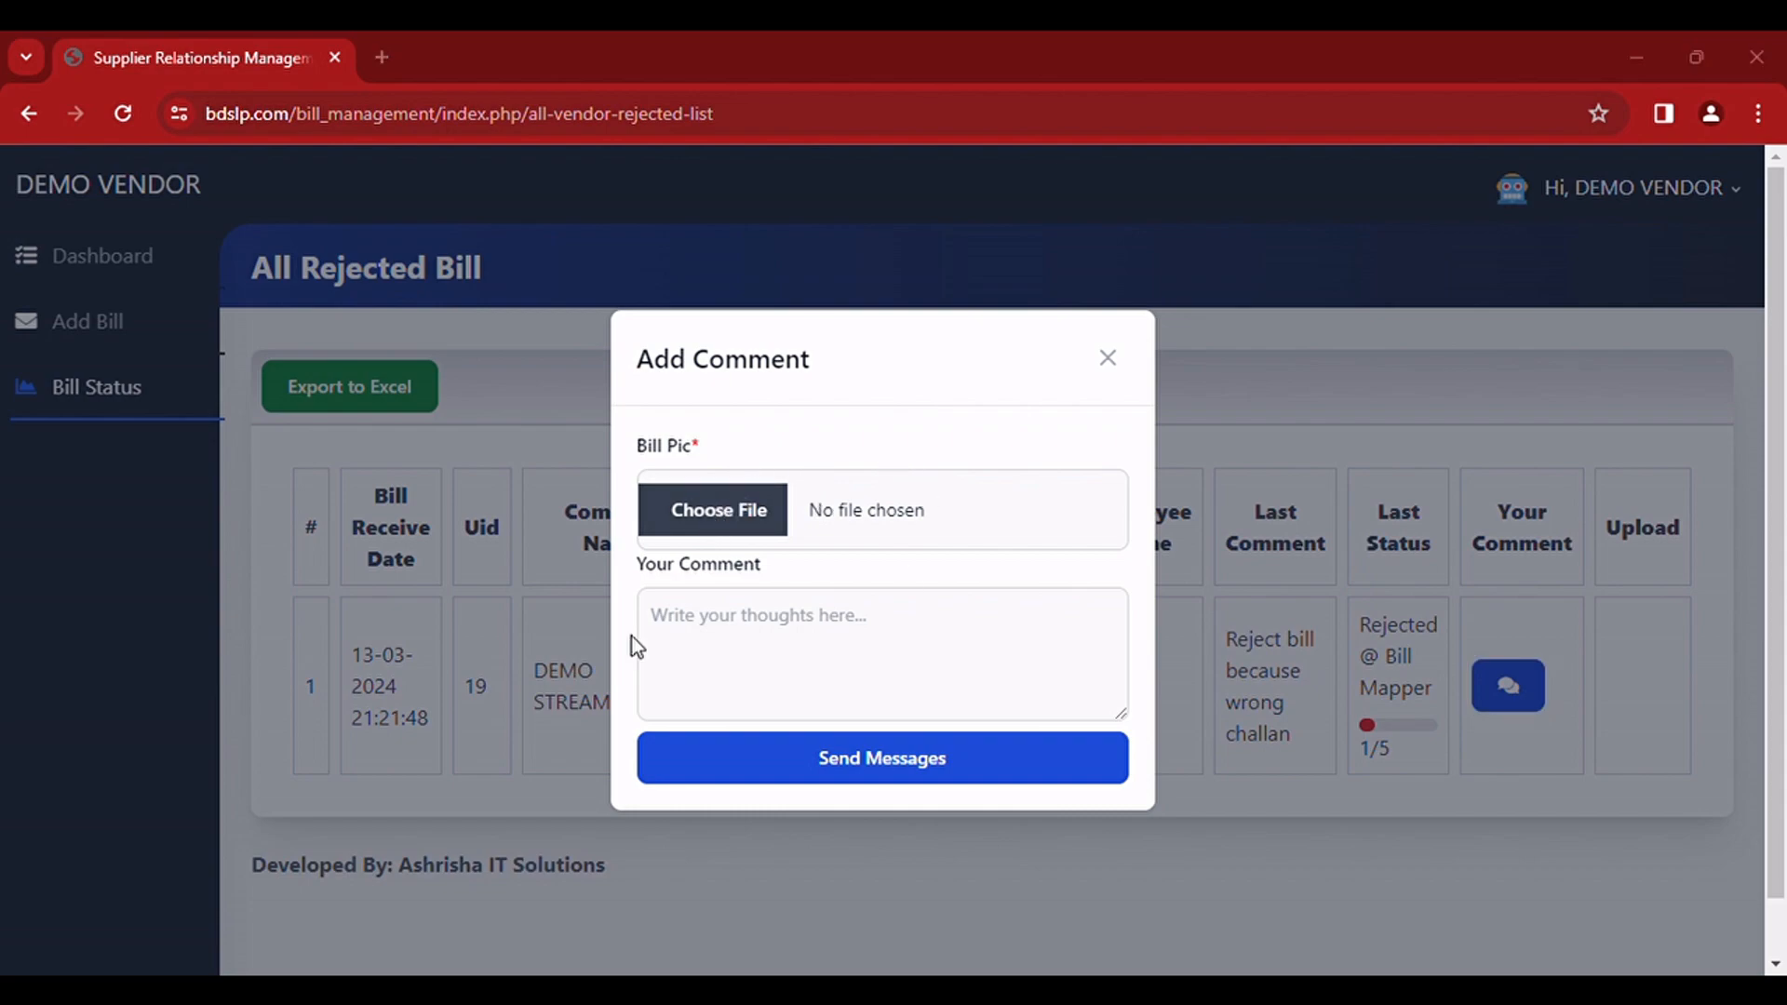
pyautogui.doubleClick(784, 449)
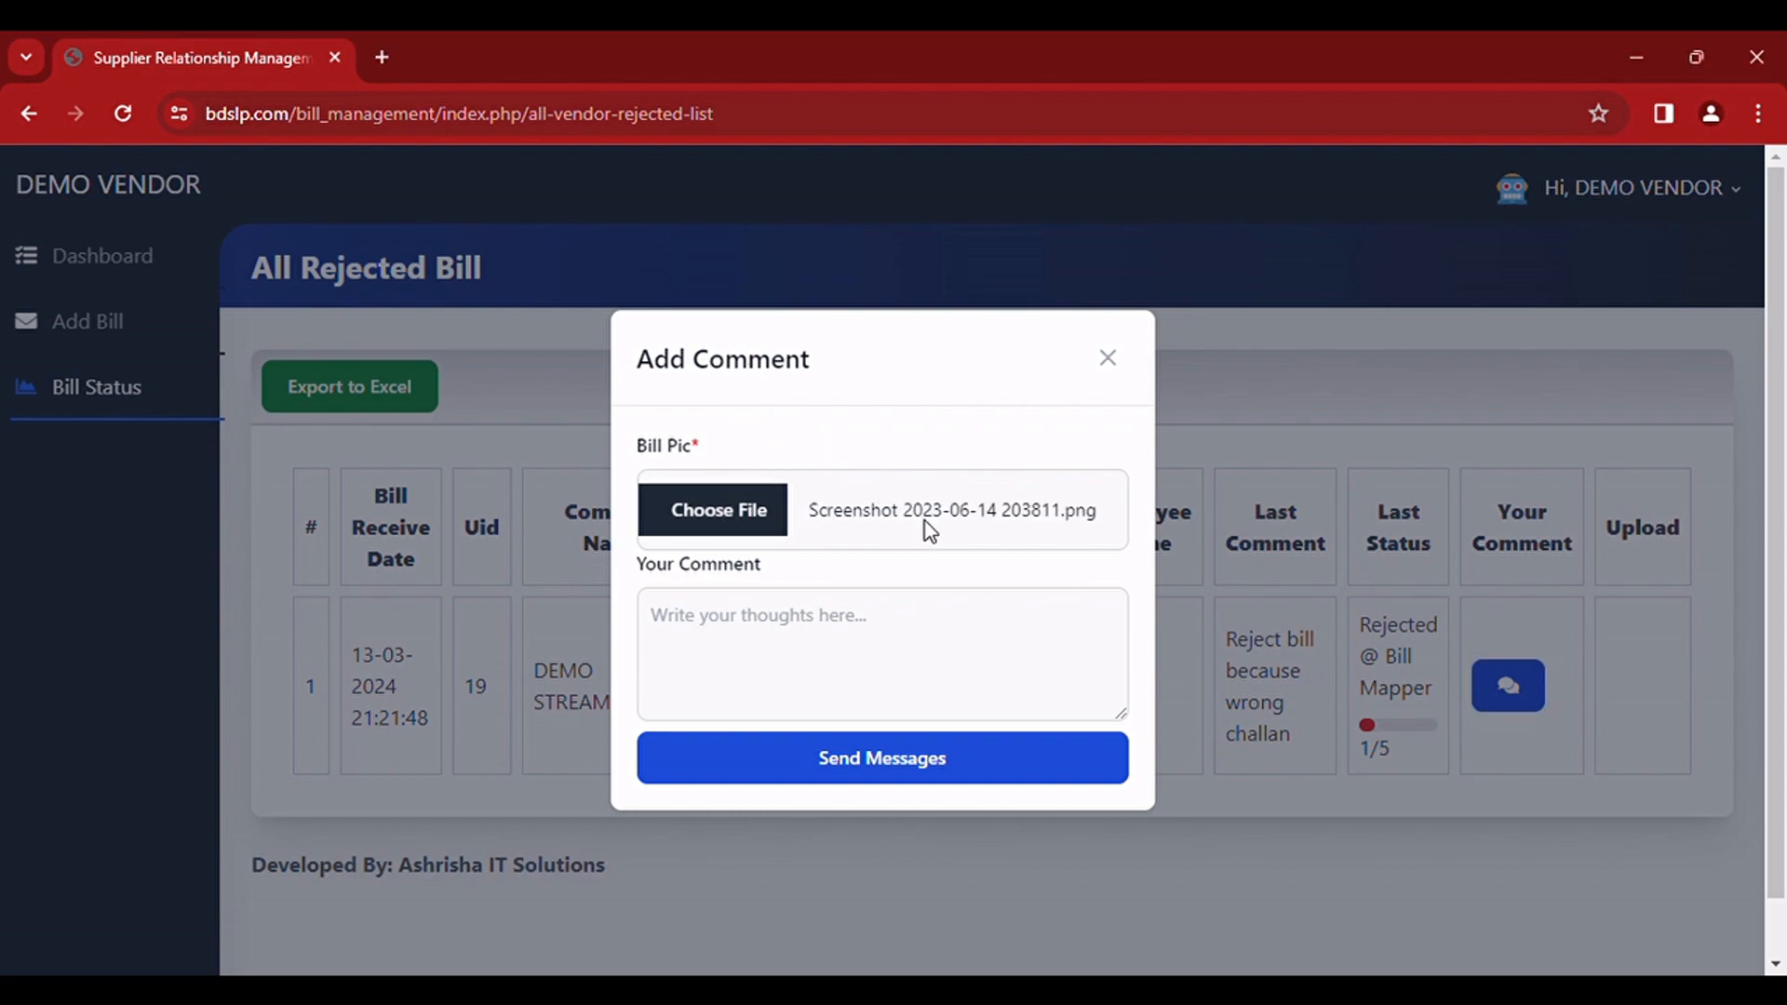
pyautogui.click(823, 644)
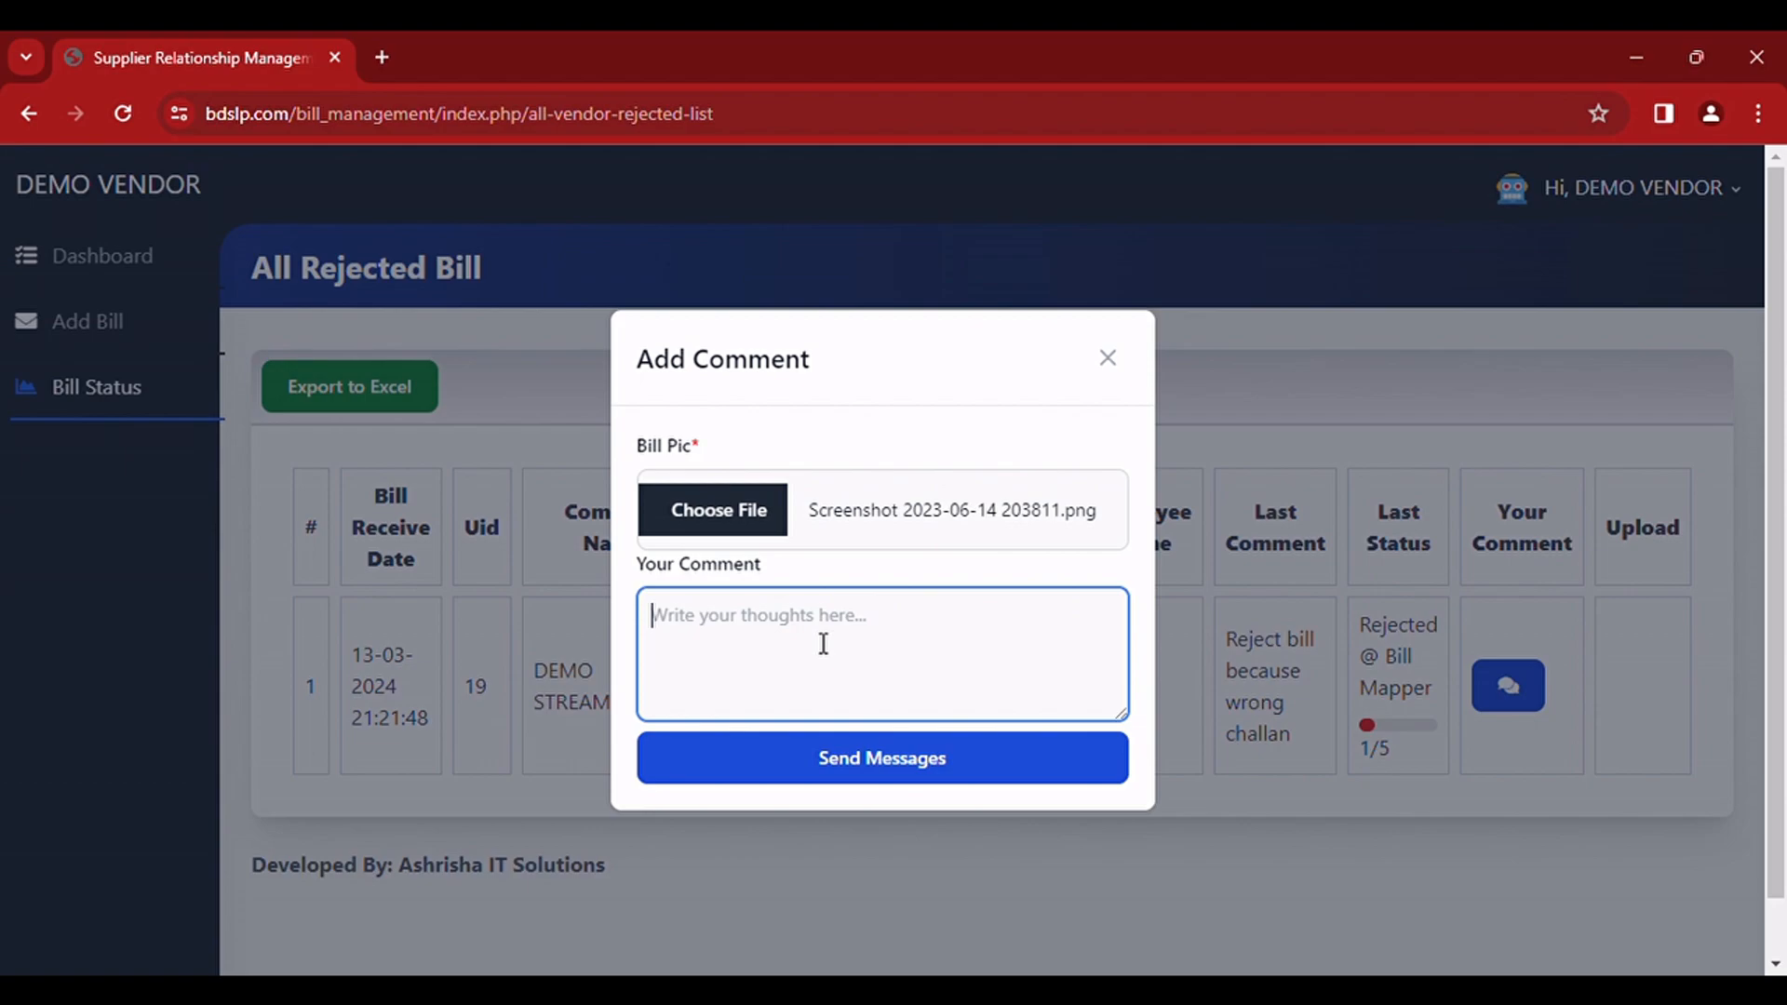
pyautogui.write('UPDATED COPY')
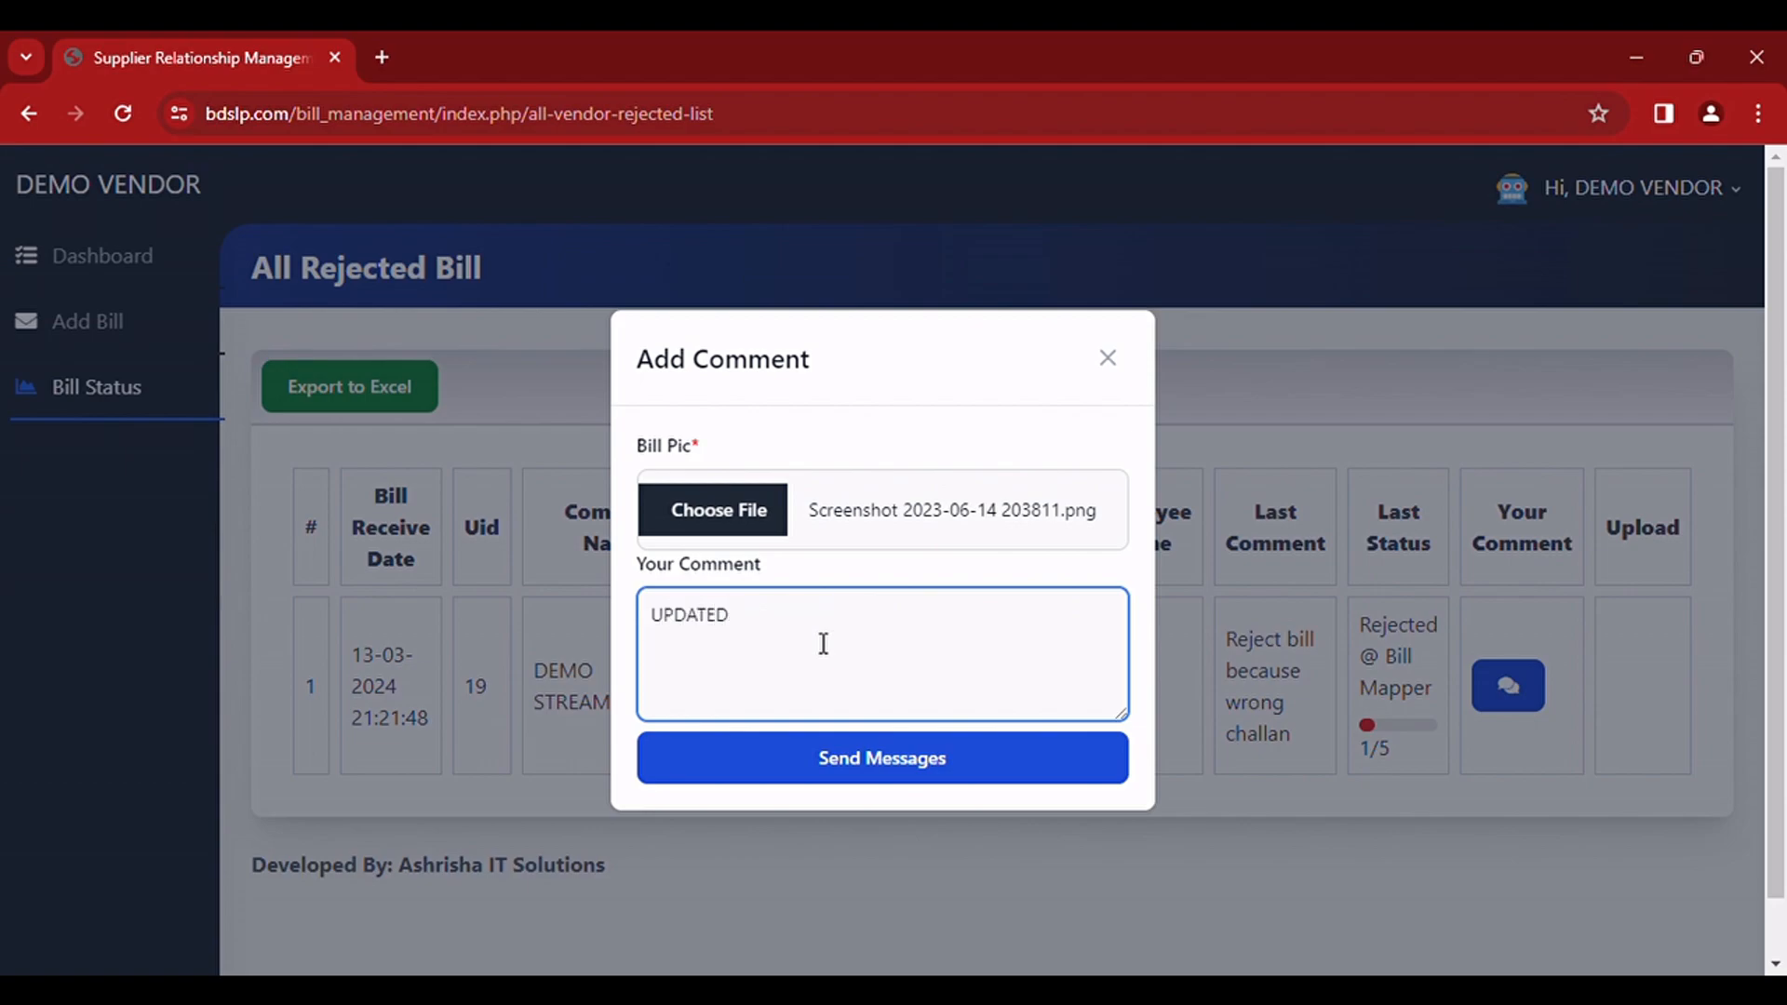
pyautogui.write(' SUBMITED')
pyautogui.click(831, 770)
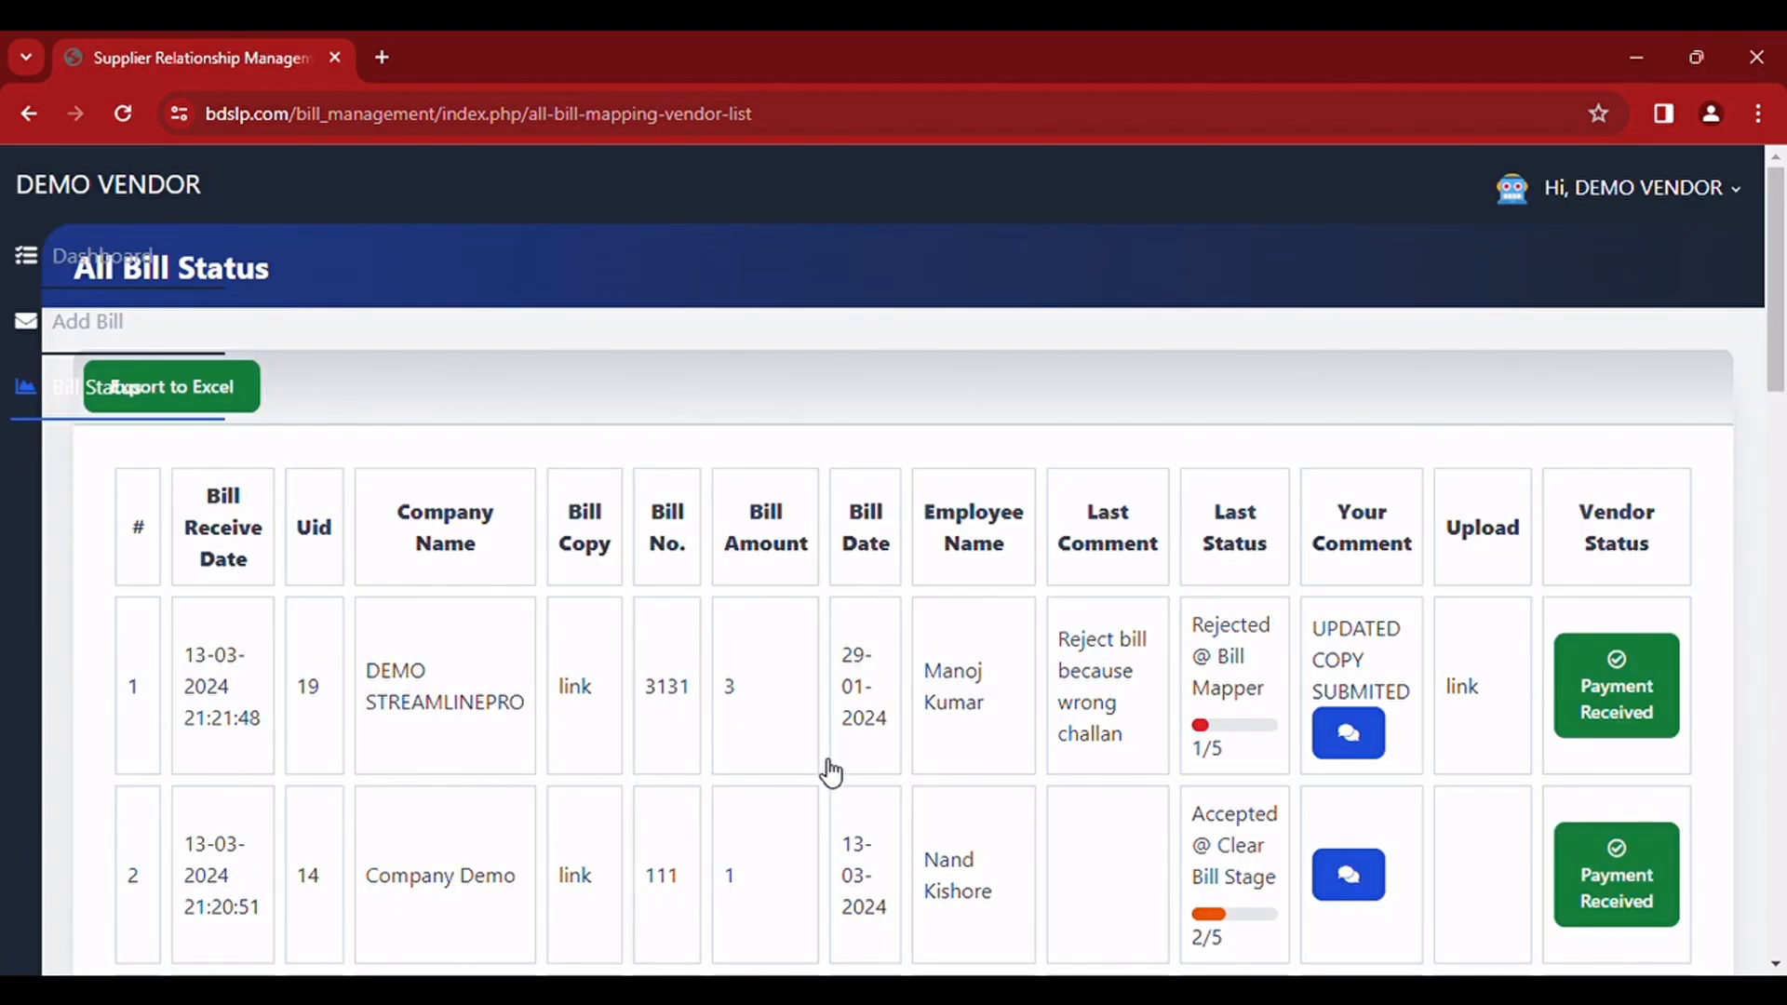
# Step: Review the comments, progress statuses and vendor payment statuses throughout the All Bill Status list
pyautogui.scroll(-2, 831, 772)
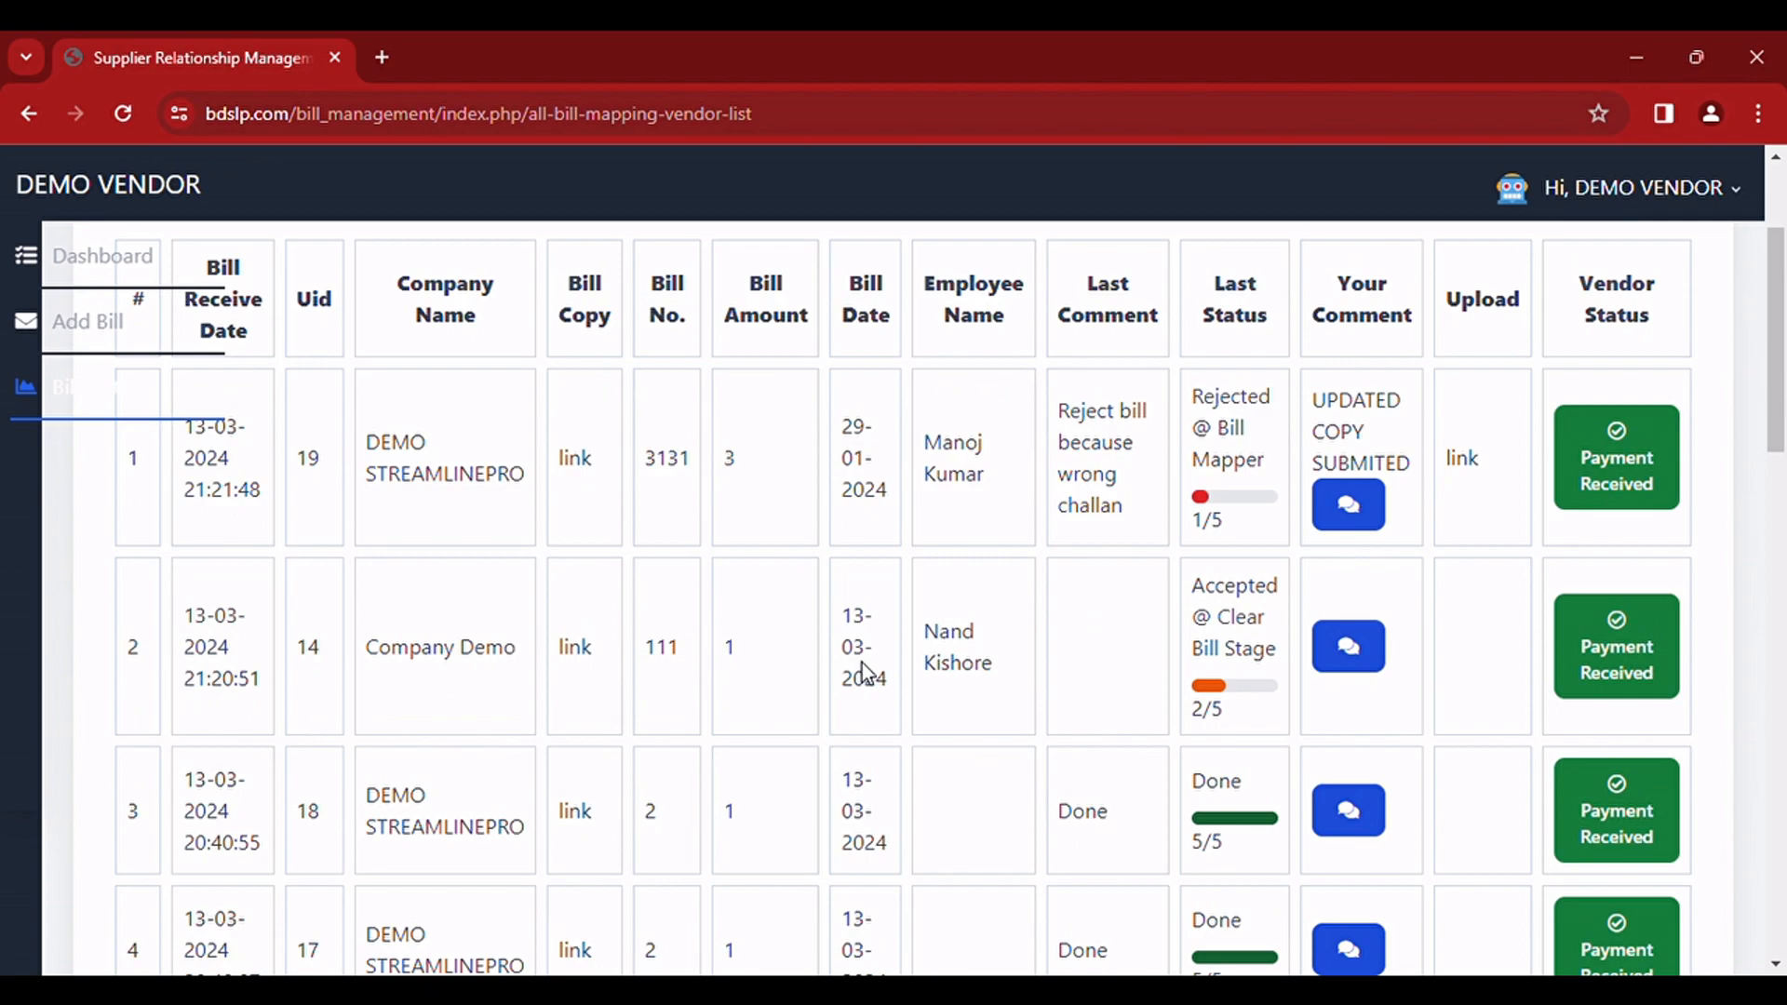
pyautogui.scroll(2, 862, 662)
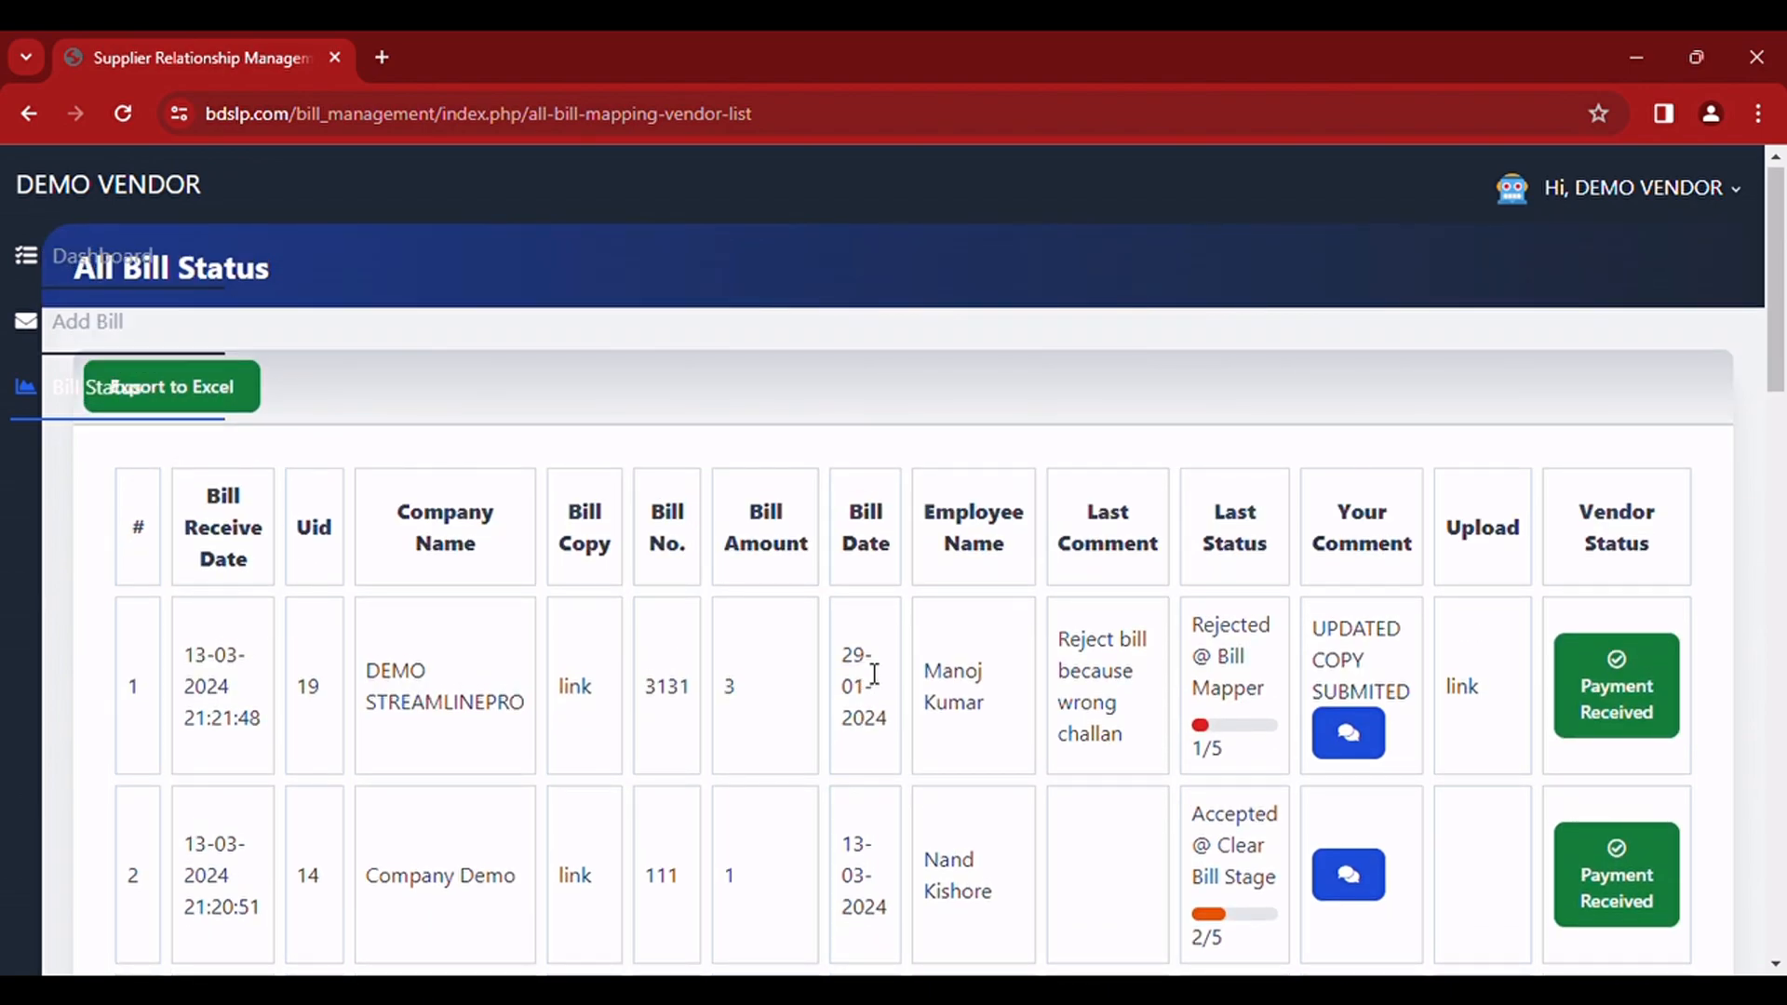
pyautogui.scroll(-4, 875, 673)
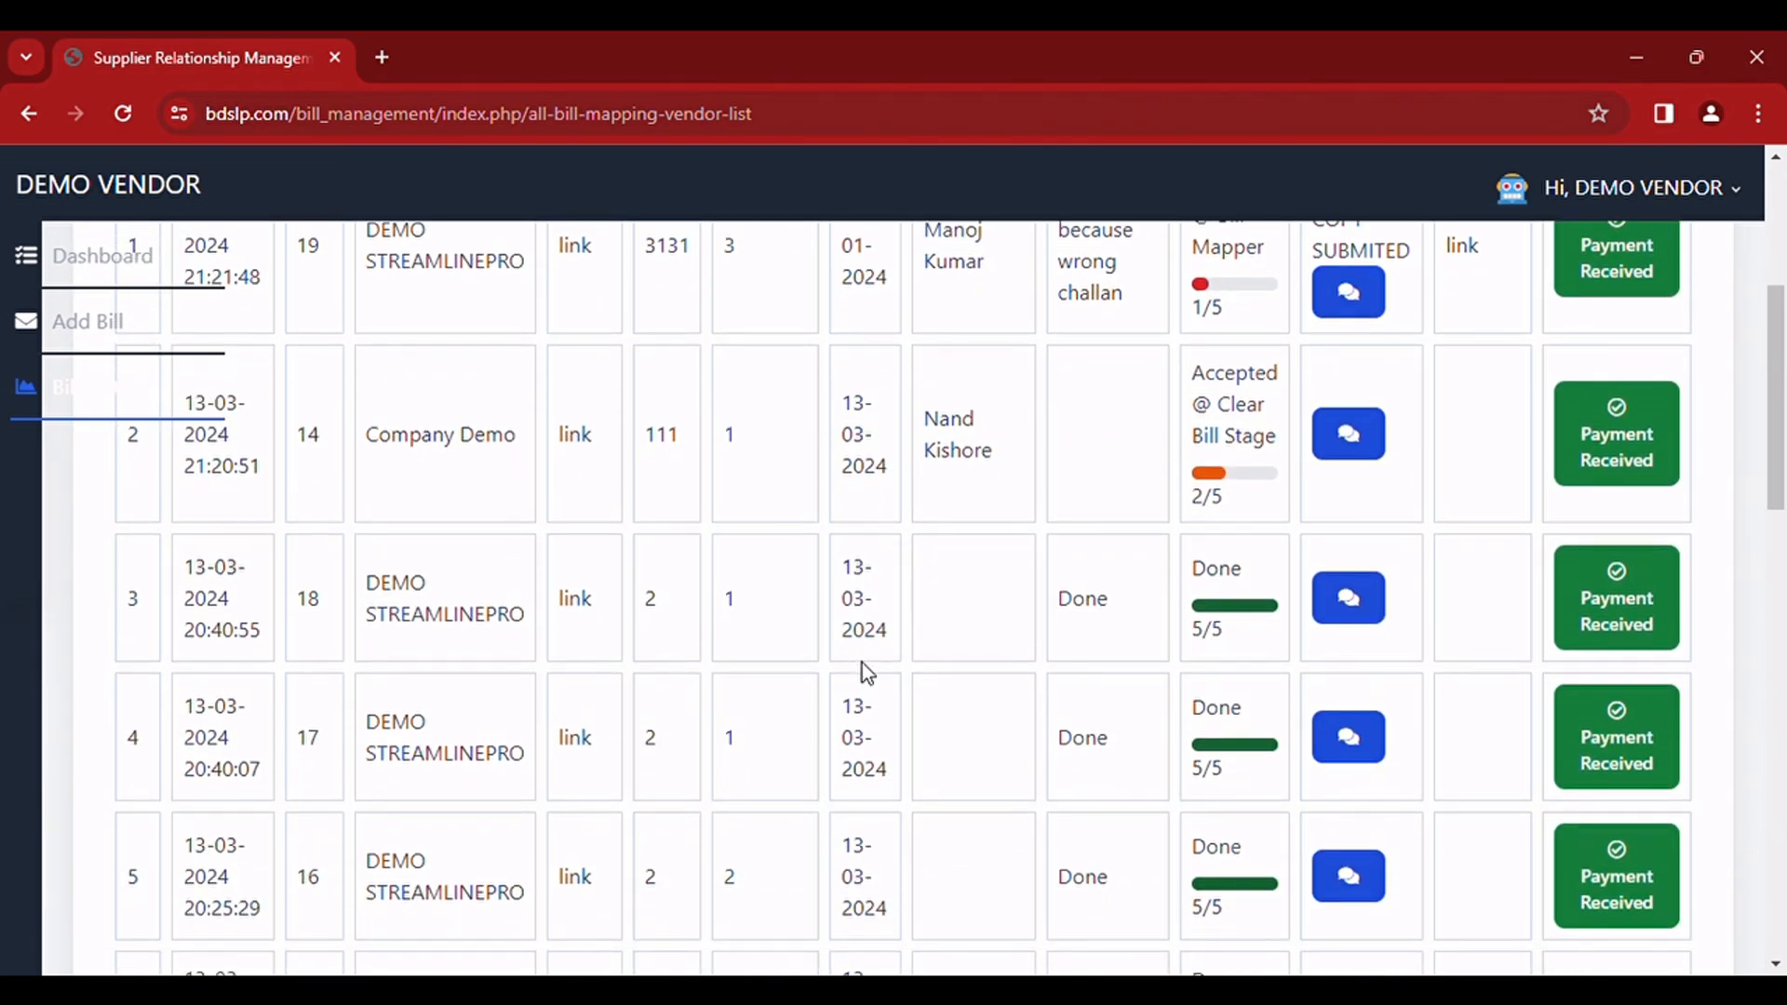
pyautogui.scroll(-2, 866, 670)
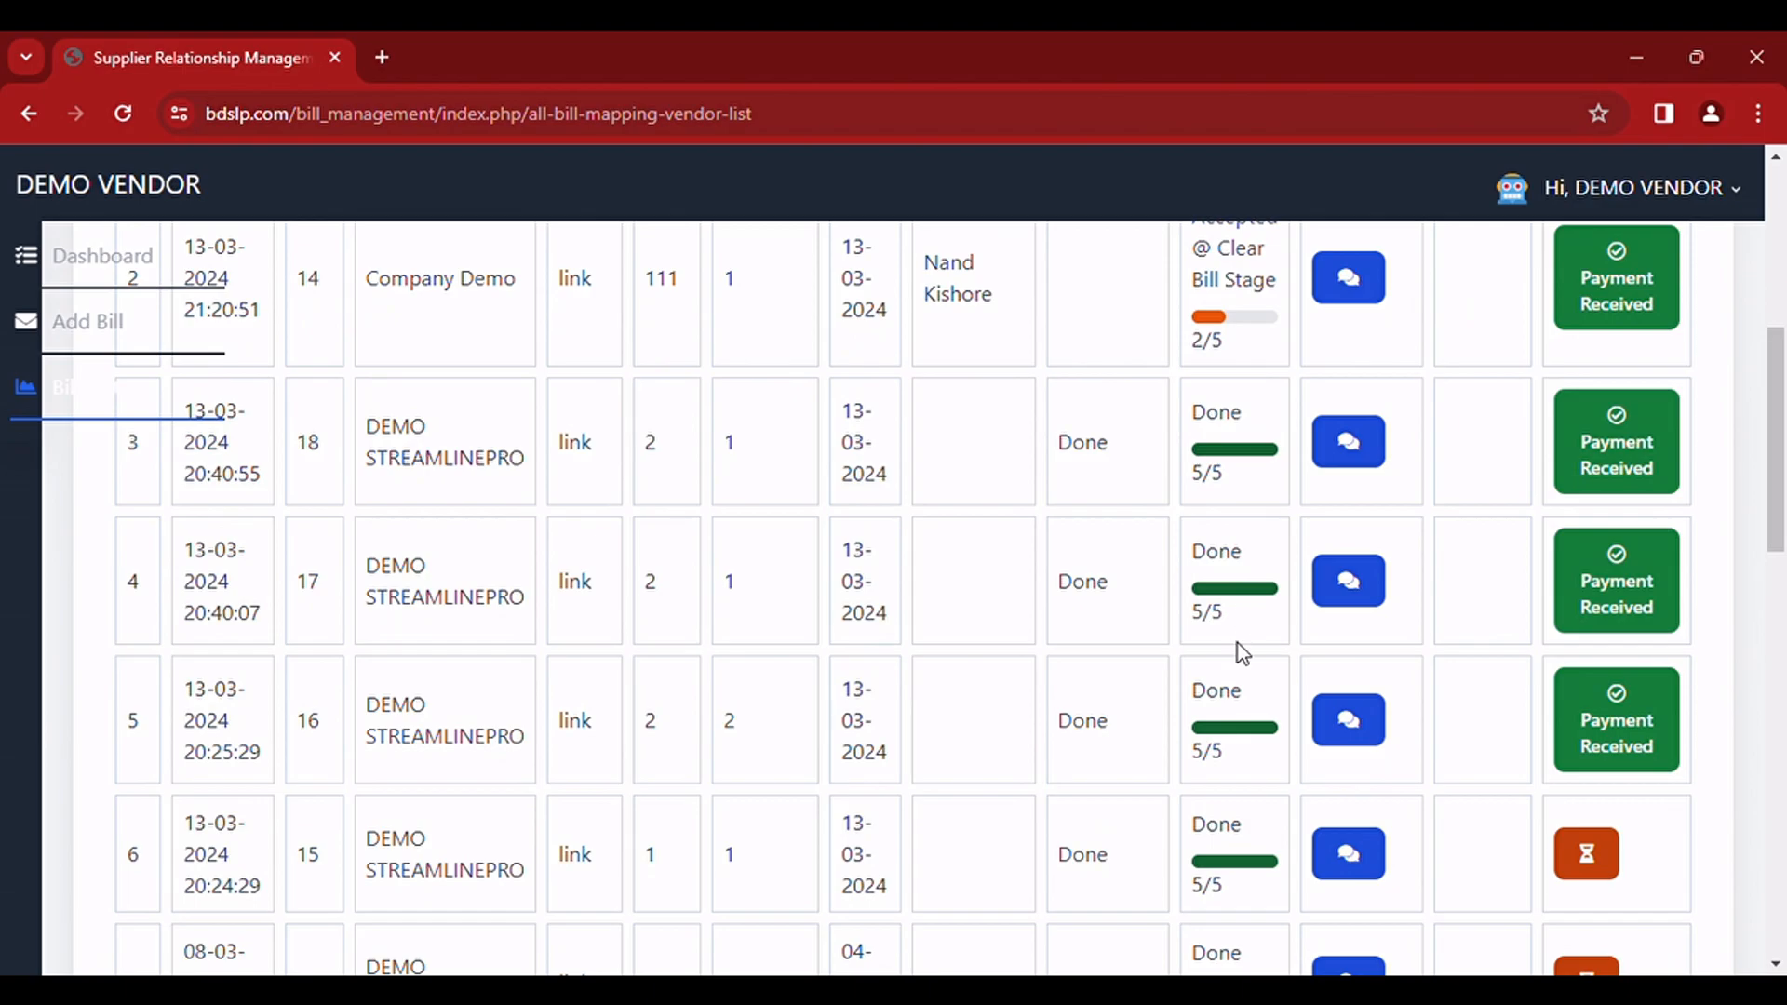
pyautogui.scroll(-6, 1238, 756)
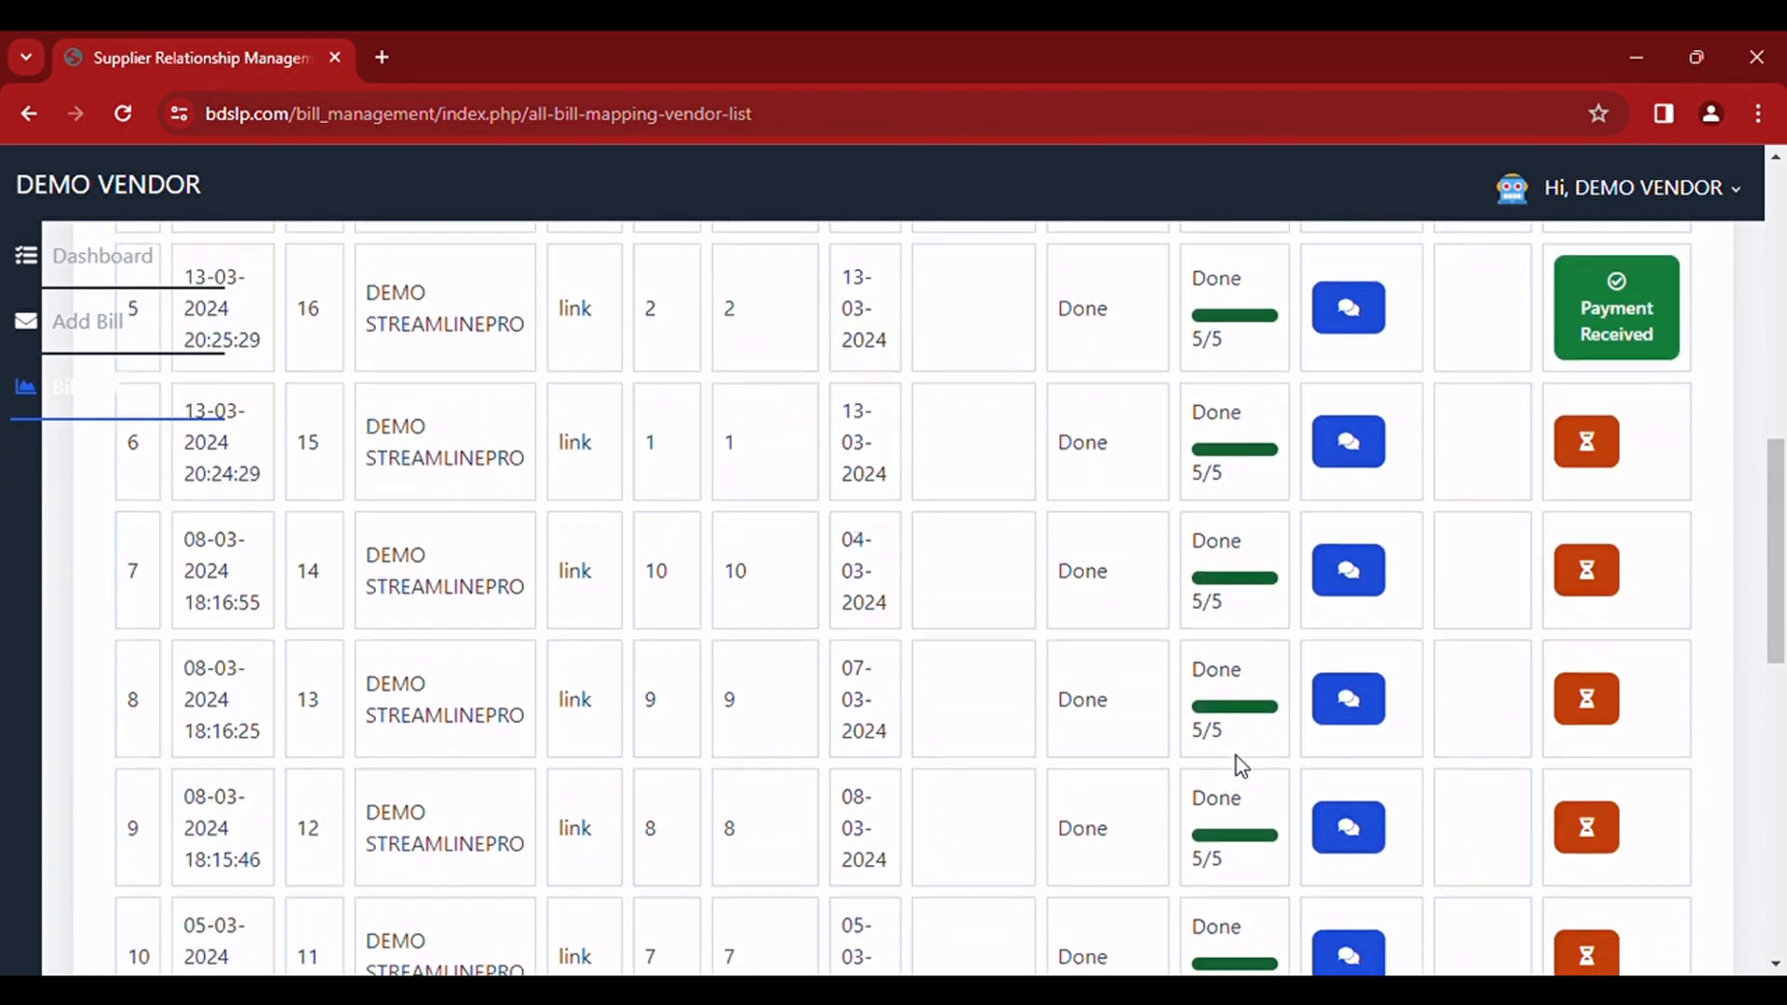
pyautogui.scroll(-8, 1237, 756)
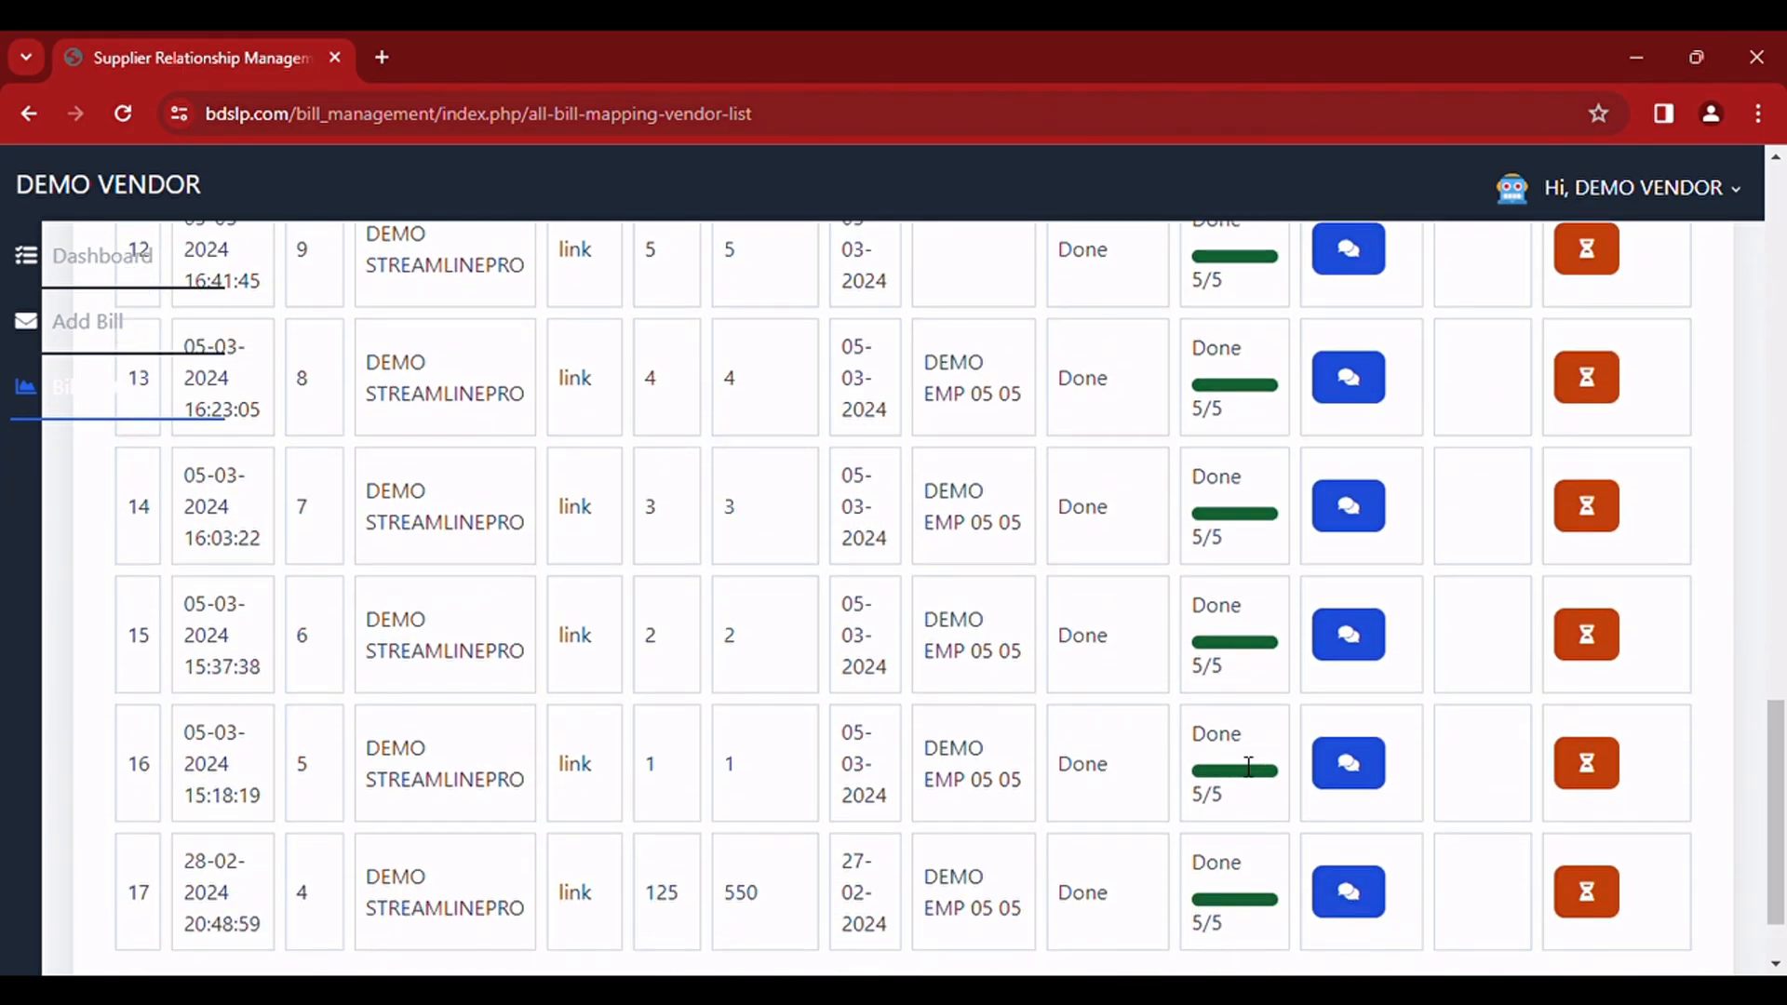
pyautogui.scroll(14, 1249, 766)
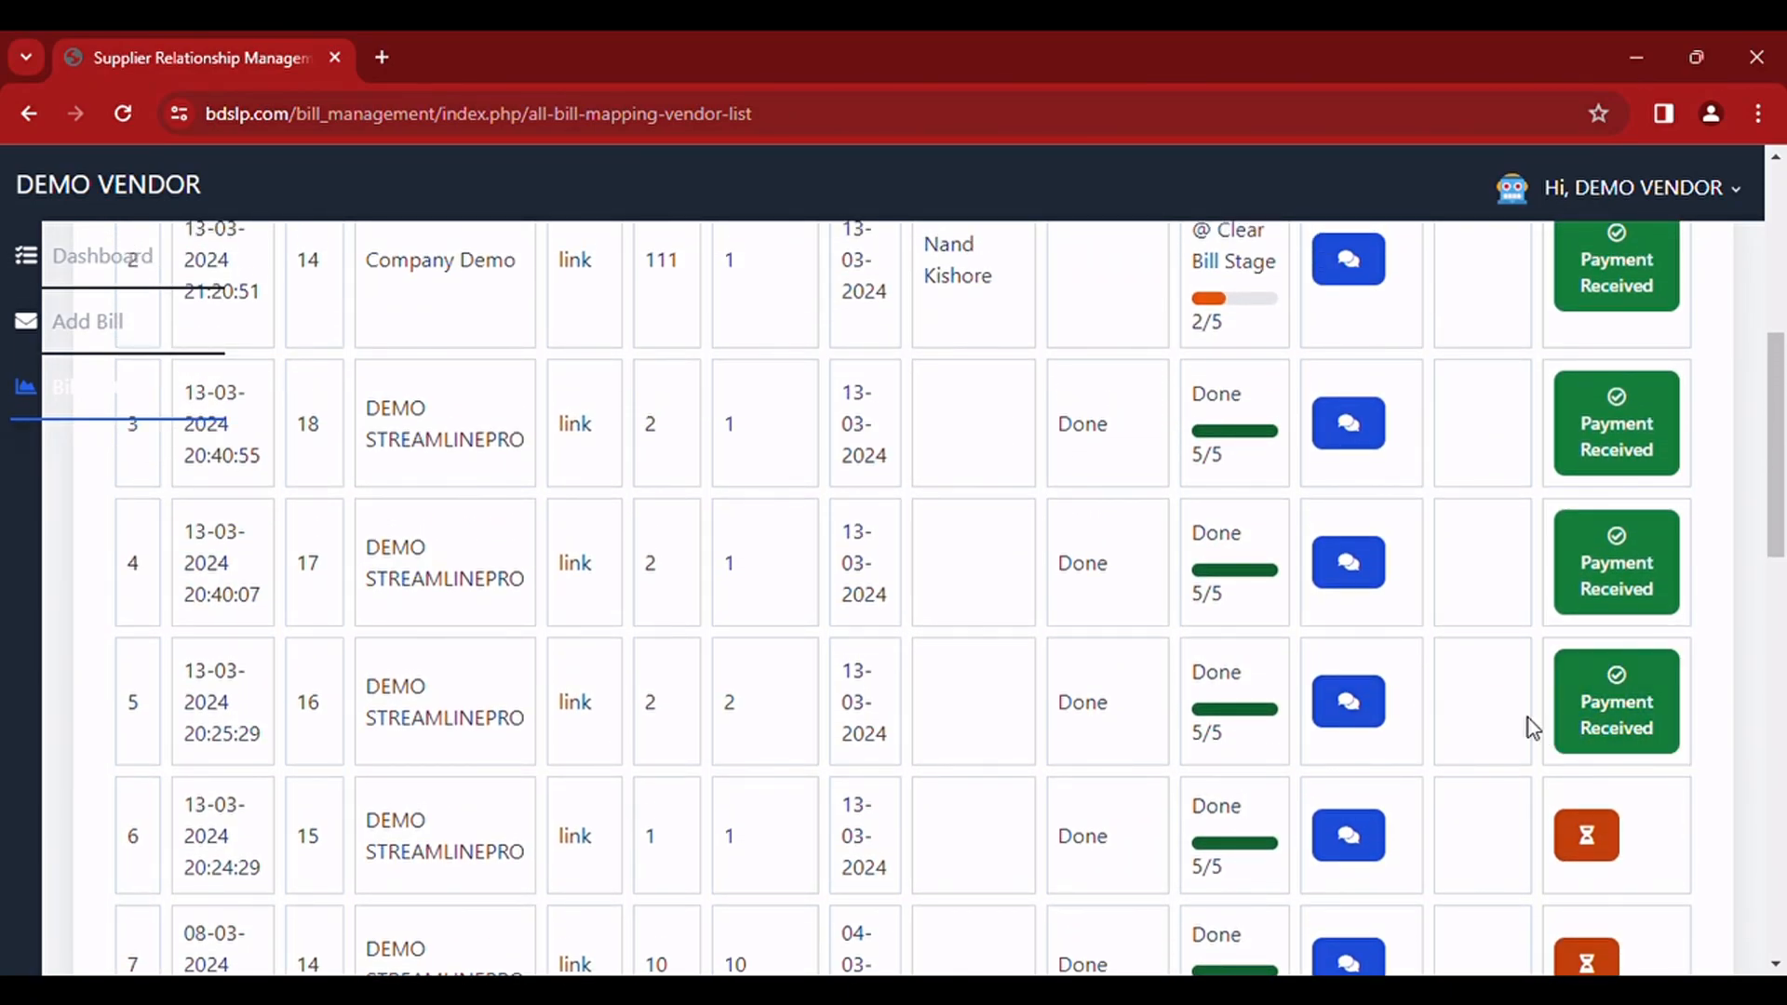
pyautogui.scroll(2, 1528, 718)
pyautogui.scroll(5, 1528, 718)
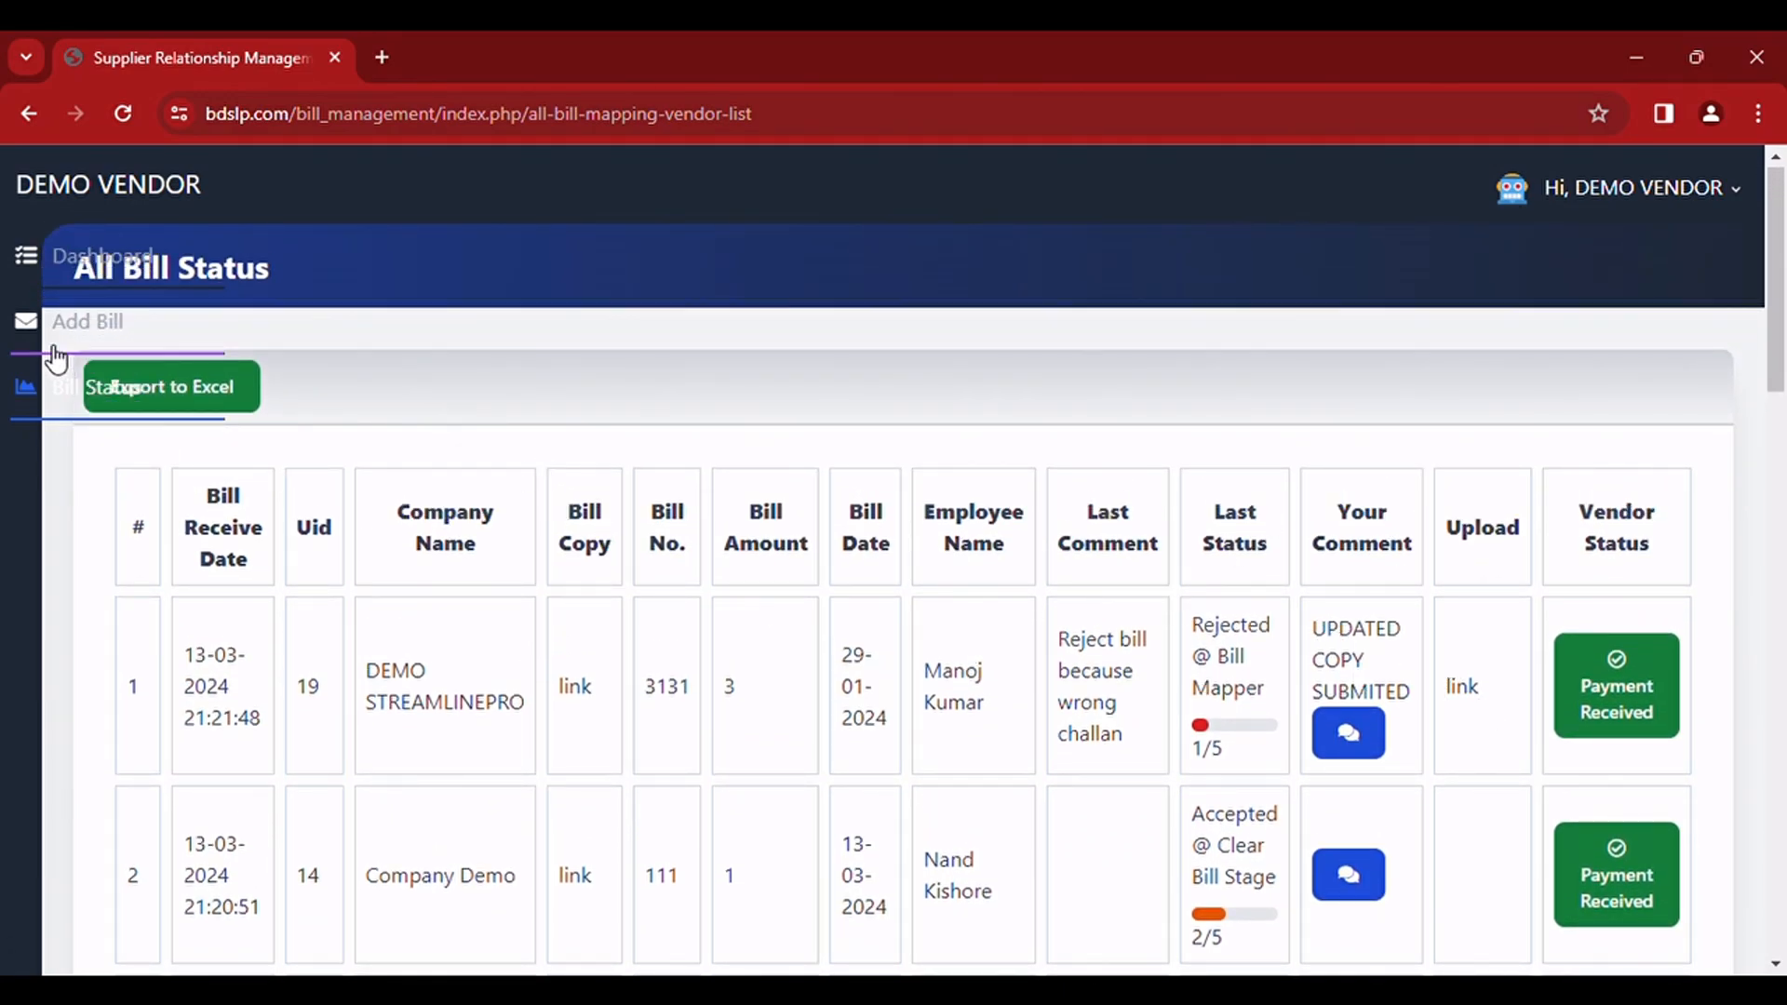
# Step: View the sent messages from the dashboard's request summary and return to the dashboard
pyautogui.click(65, 290)
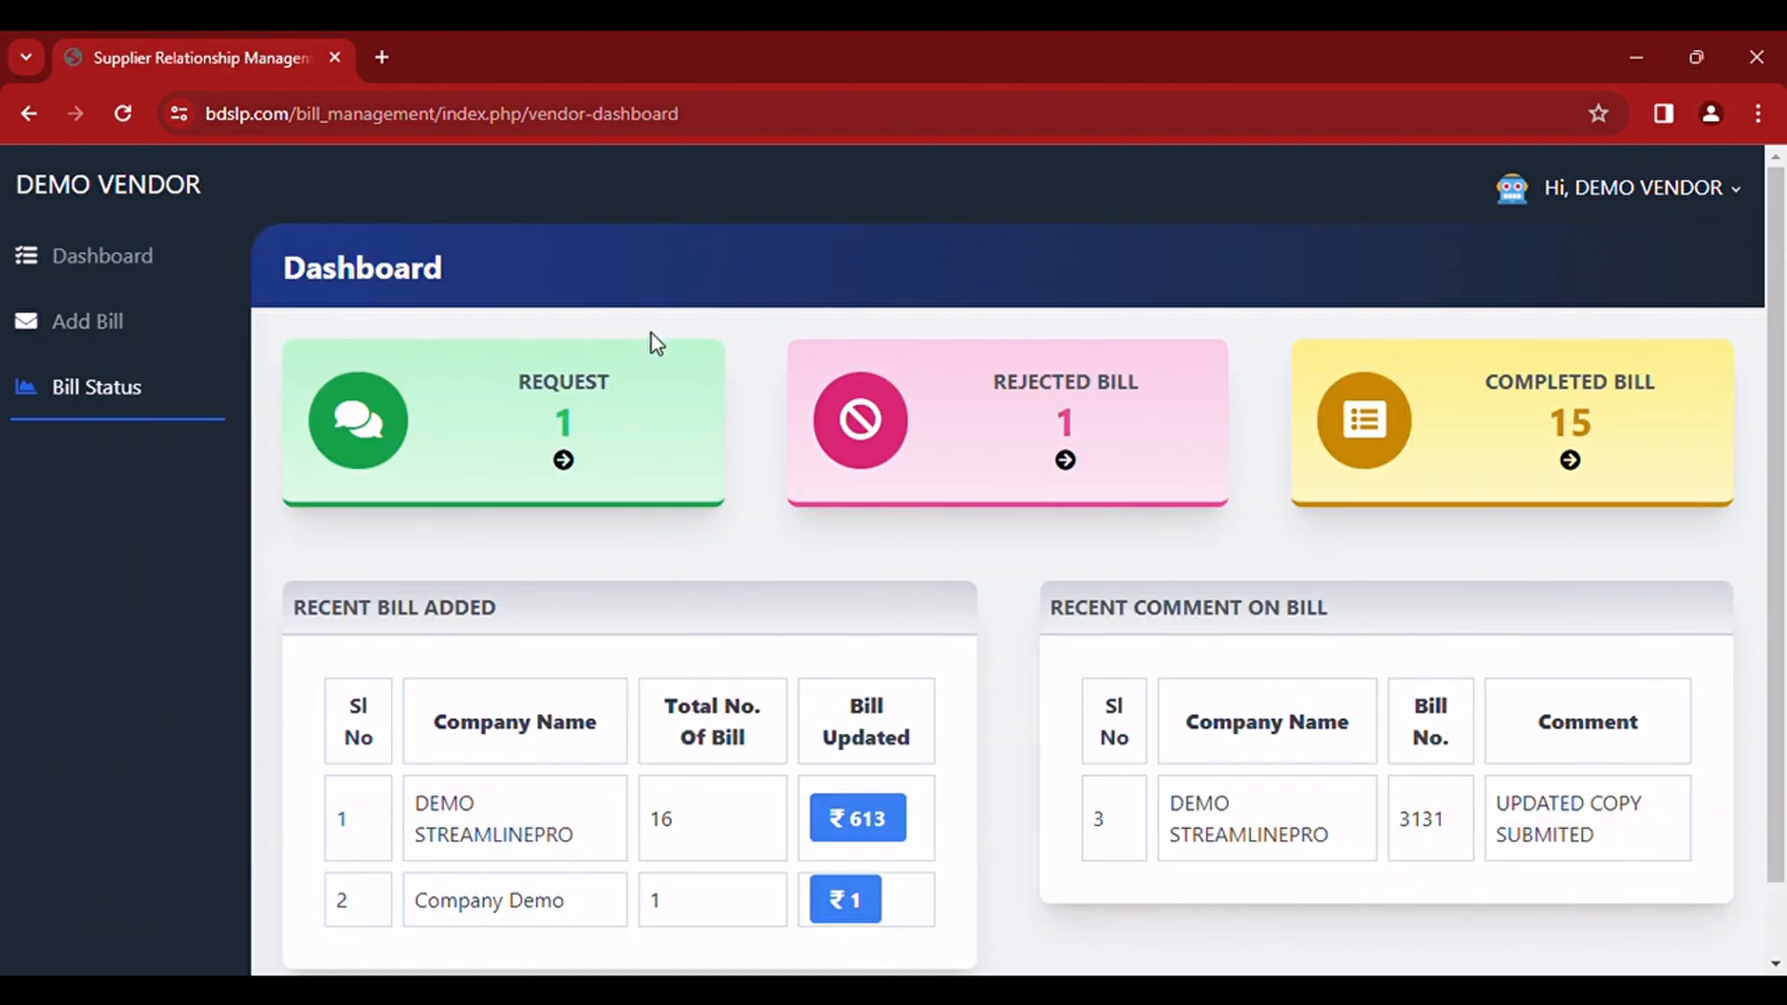
pyautogui.click(563, 463)
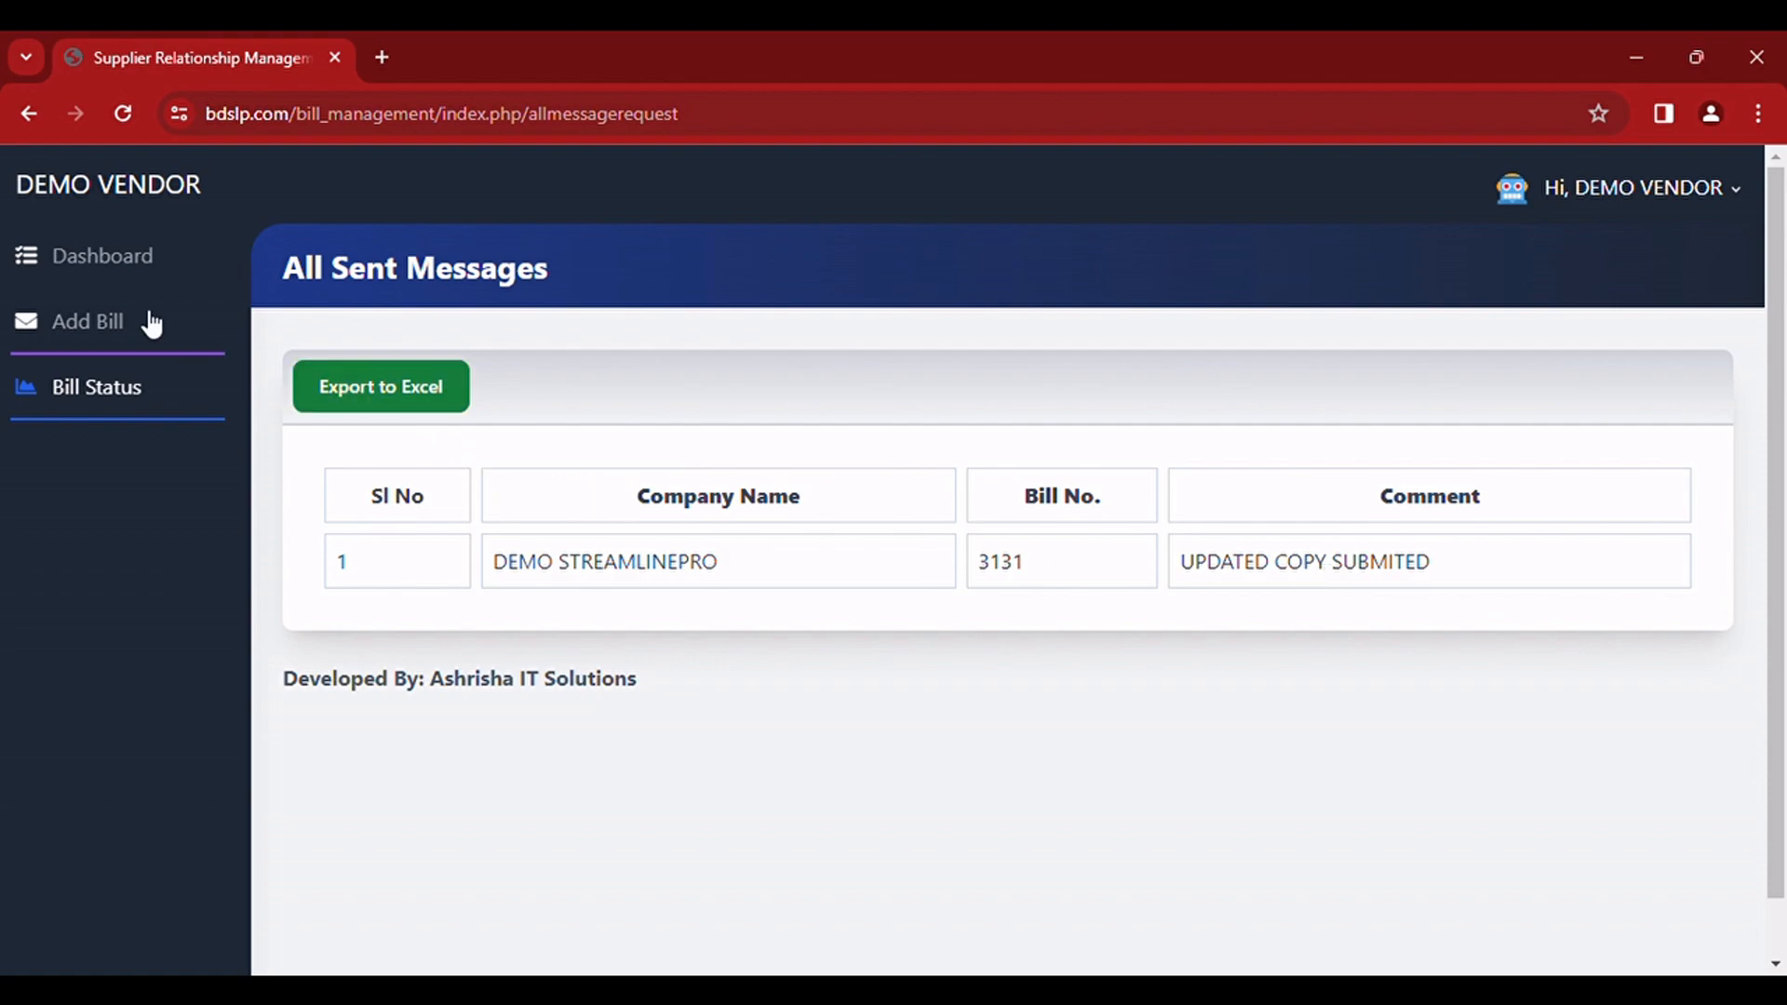
pyautogui.click(110, 277)
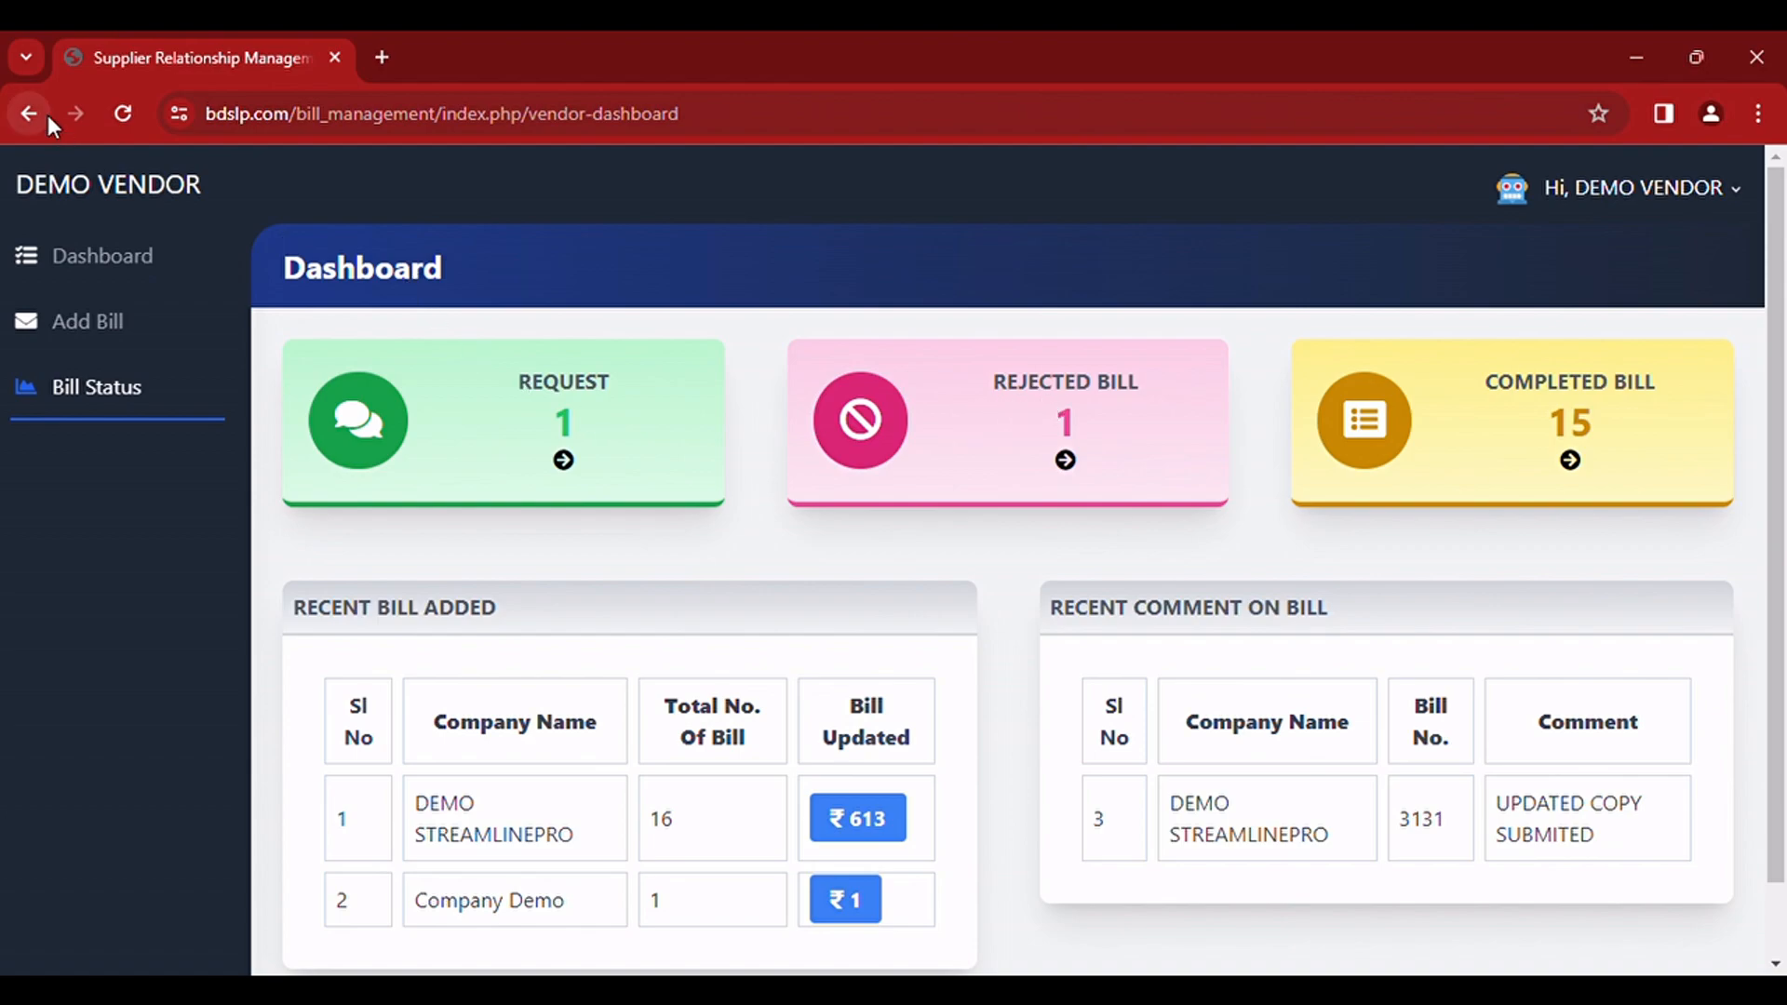
# Step: Reload the dashboard and look over its recent bills and bill comments
pyautogui.click(130, 118)
pyautogui.scroll(-1, 1494, 693)
pyautogui.scroll(1, 1493, 693)
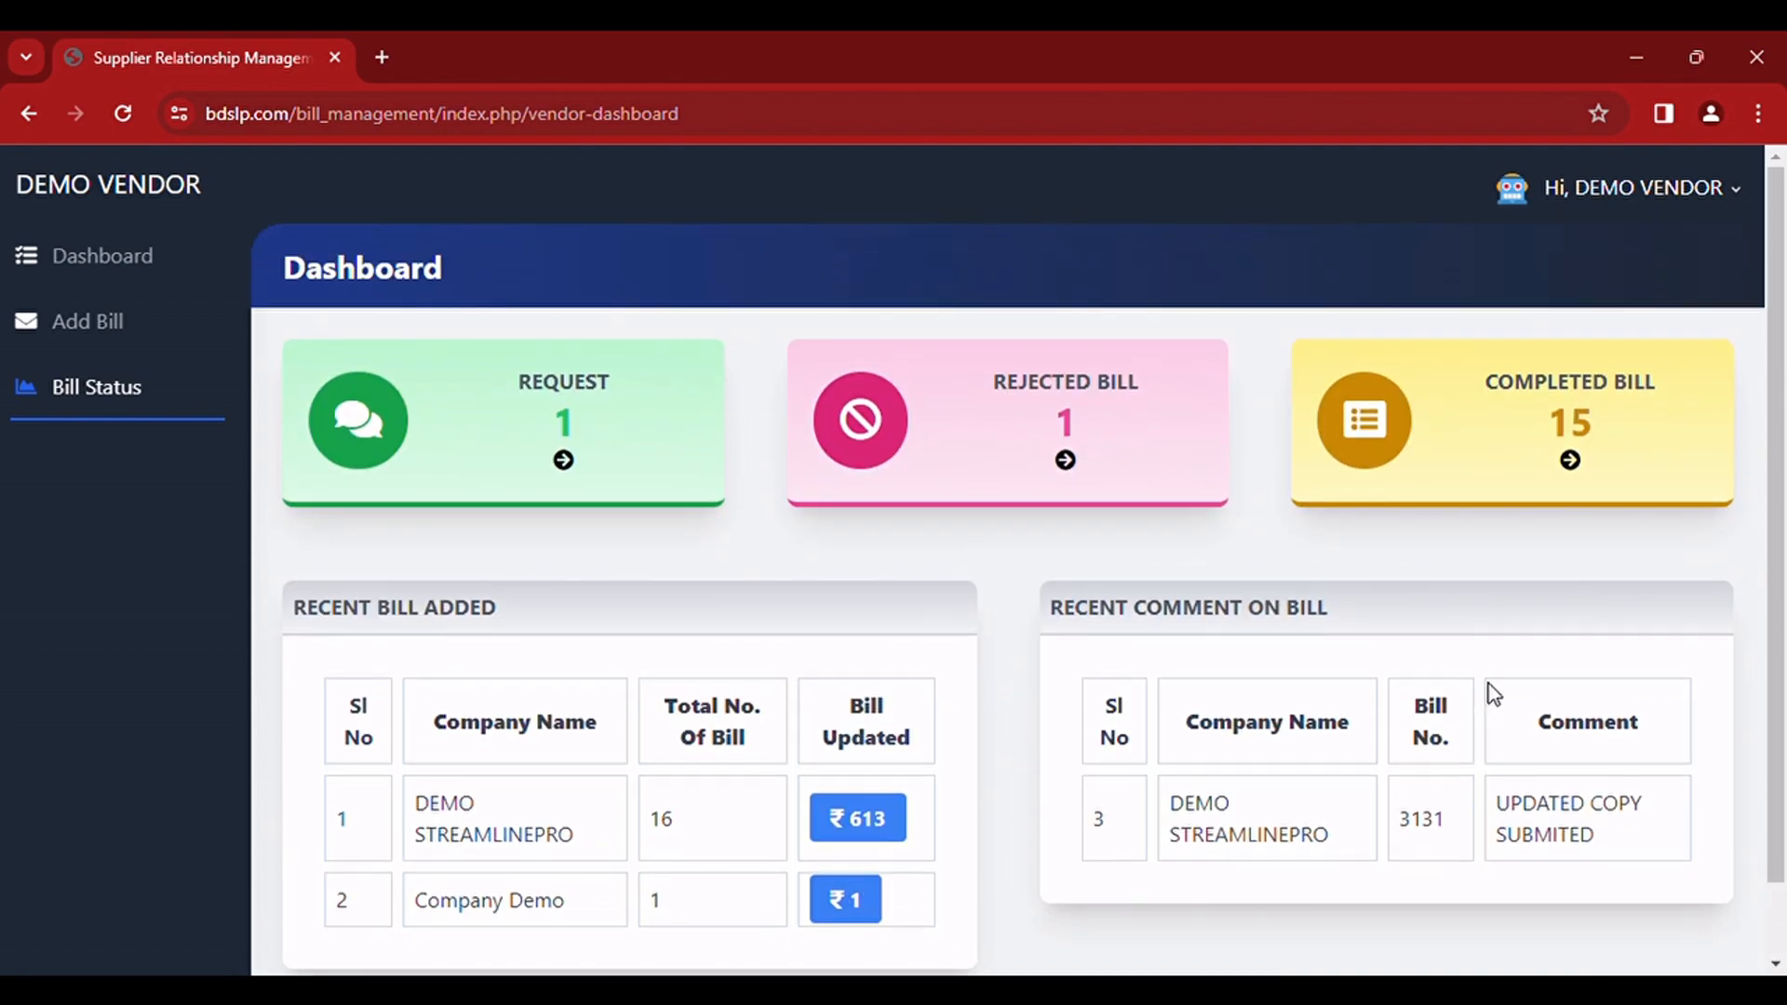